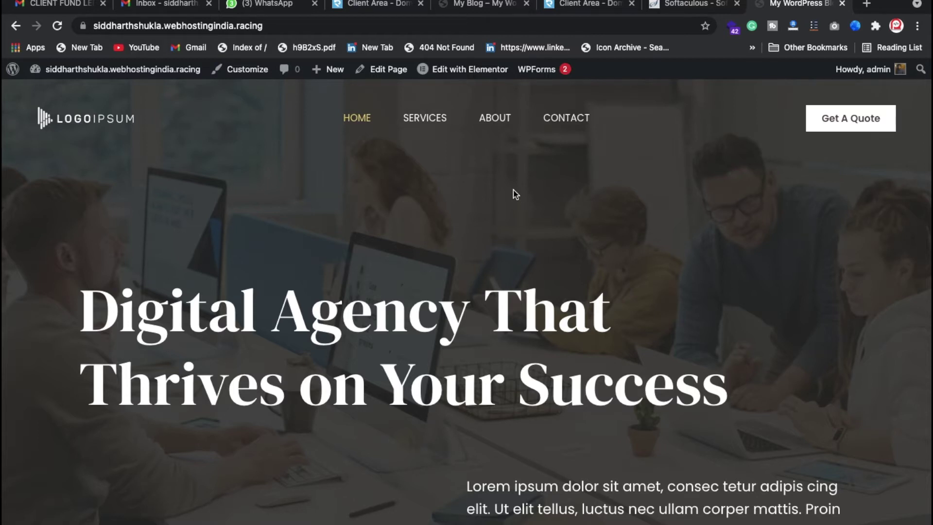
# Open domainracer.com in a new browser tab
pyautogui.press('super+t')
pyautogui.write('dms')
pyautogui.press('BackSpace')
pyautogui.press('BackSpace')
pyautogui.press('BackSpace')
pyautogui.write('domainracer.com')
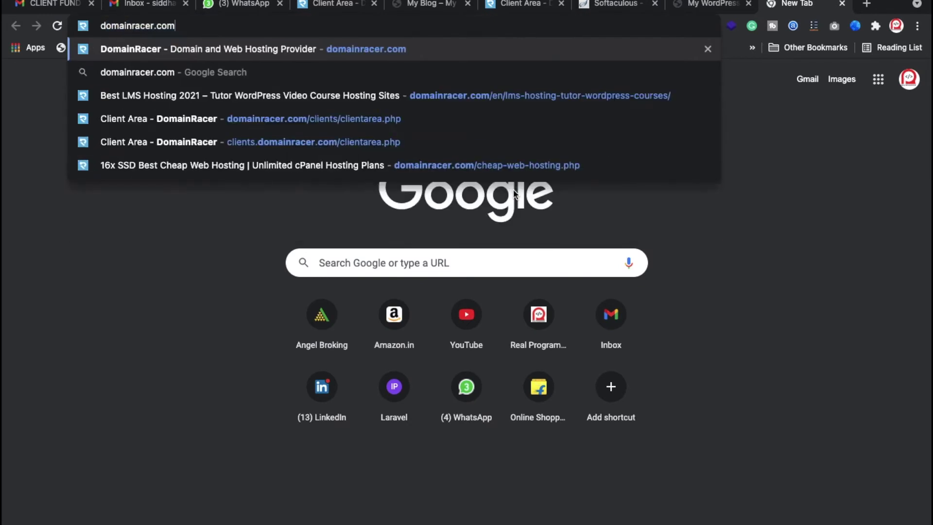
pyautogui.press('Return')
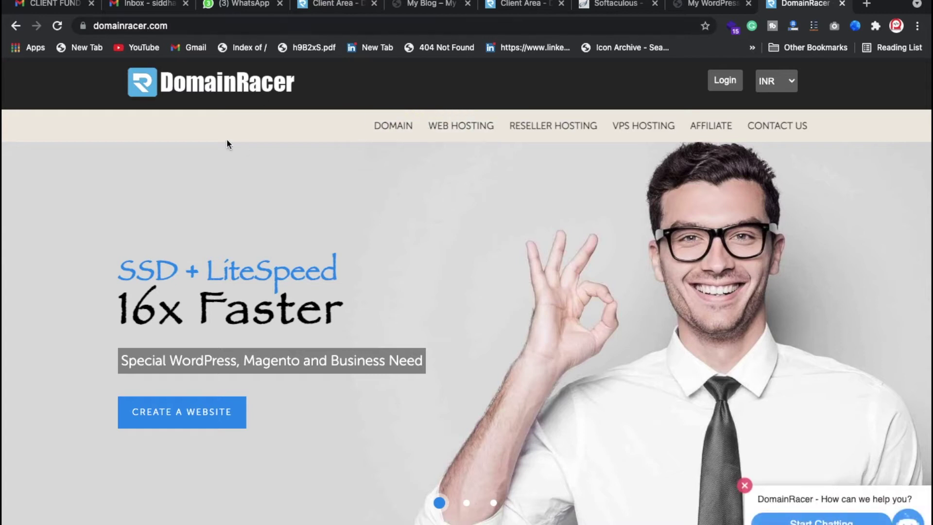
# Search domains for digitialagencyindia and add digitialagencyindia.com ($8.88 USD) to the cart
pyautogui.click(402, 126)
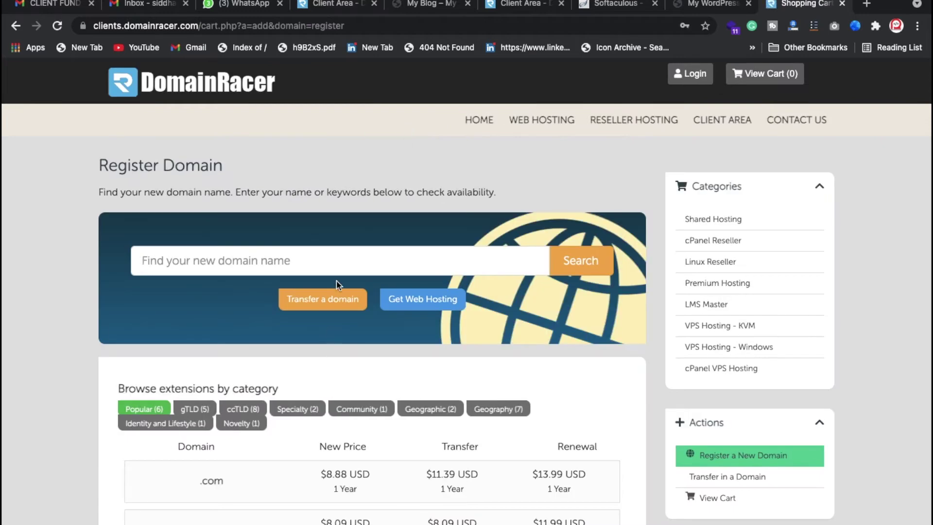
pyautogui.click(345, 262)
pyautogui.write('digit')
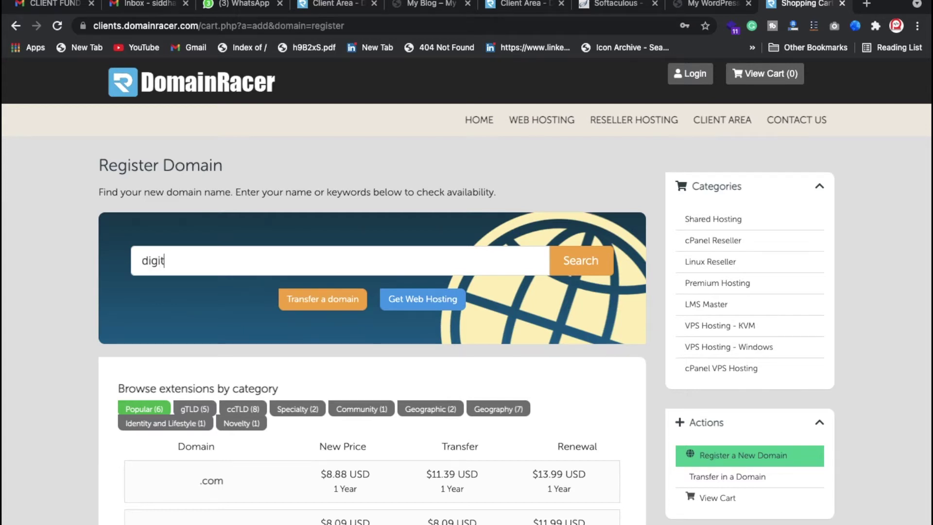
pyautogui.write('ialagency india')
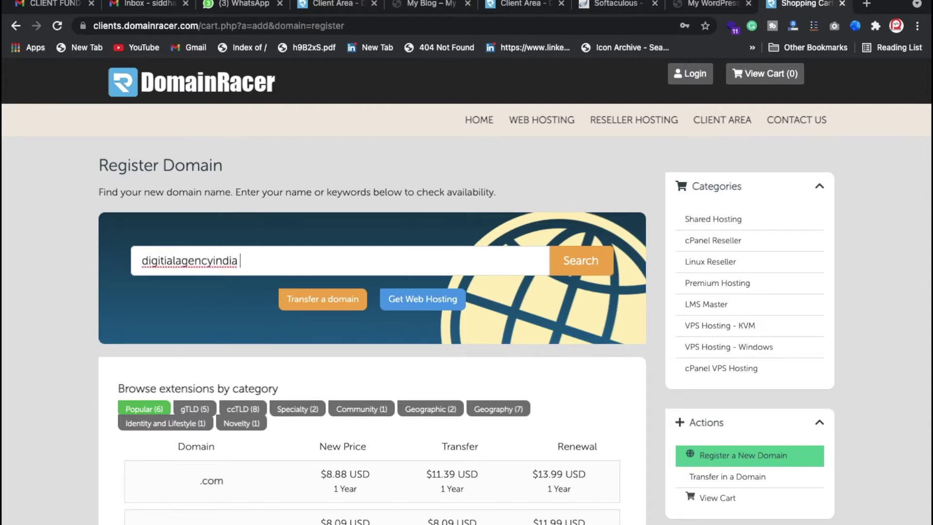
pyautogui.press('Return')
pyautogui.scroll(-2, 307, 334)
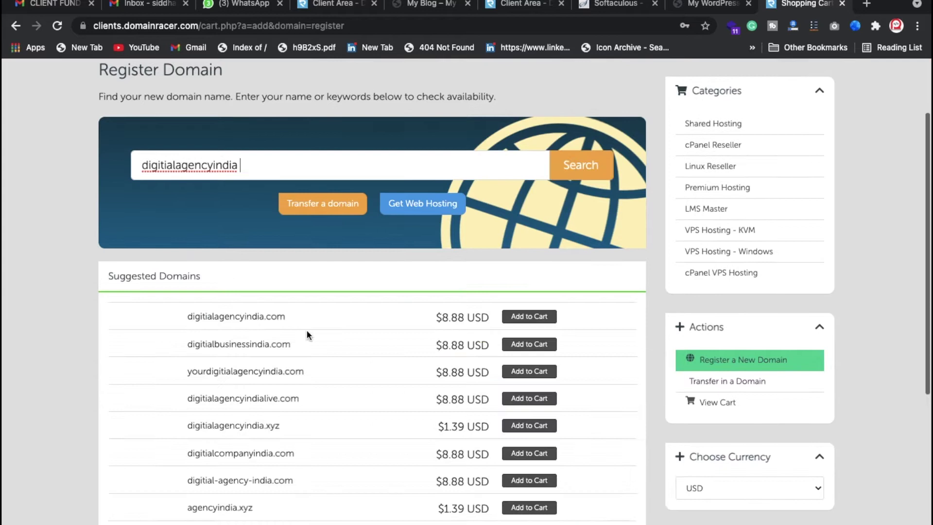
pyautogui.doubleClick(241, 298)
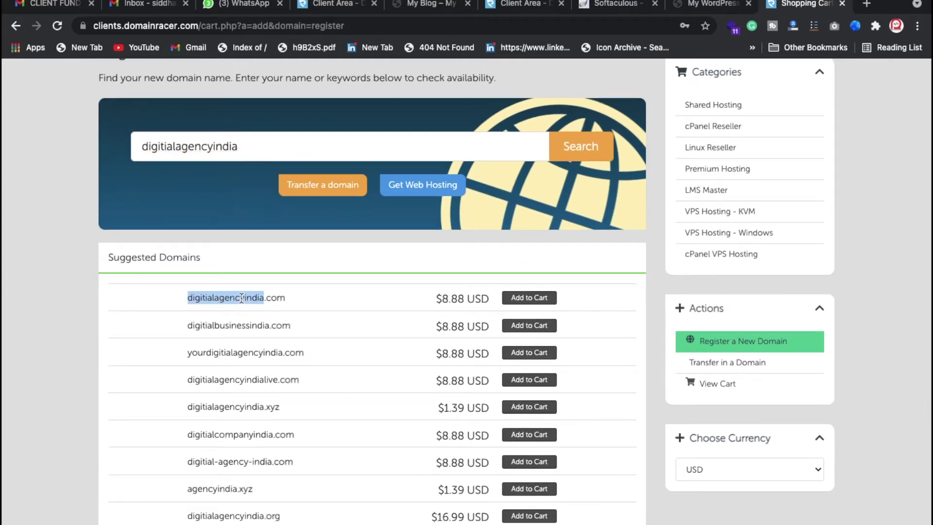
pyautogui.click(537, 297)
pyautogui.scroll(2, 518, 234)
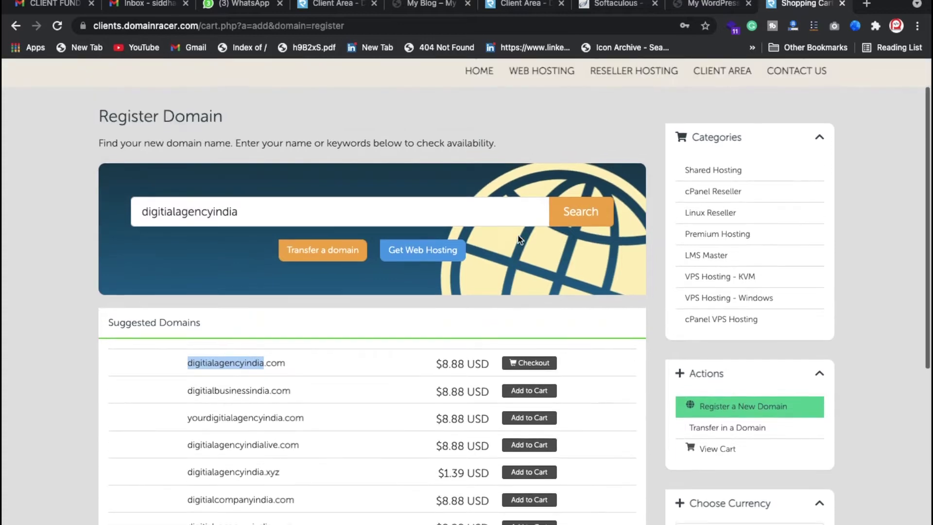
pyautogui.click(714, 179)
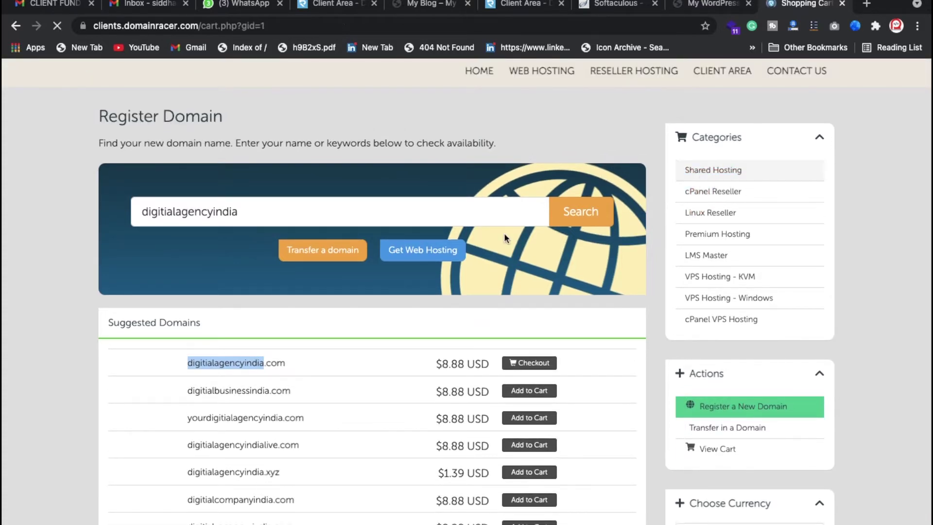
# Review the Basic plan: 1 Web Hosting, 1024 MB SSD, 5 GB bandwidth, SSL, 10 email IDs
pyautogui.scroll(-3, 443, 330)
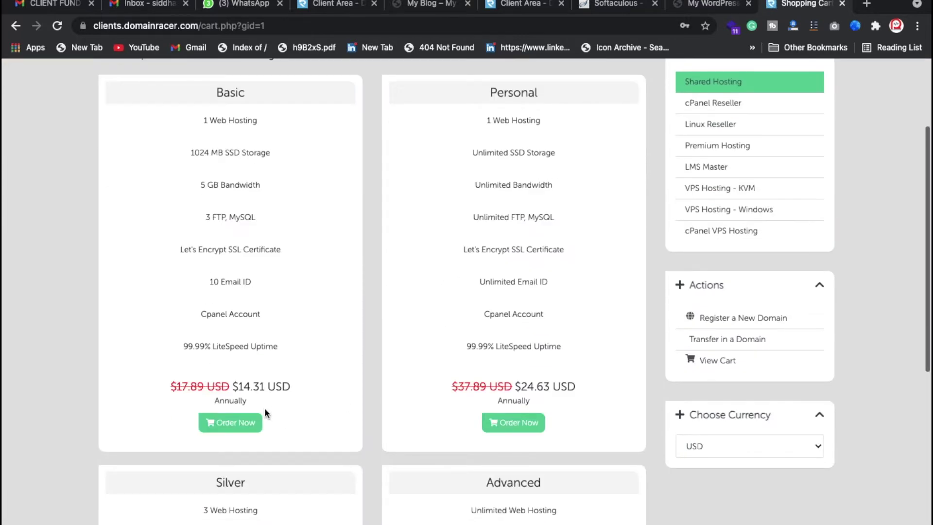
pyautogui.click(231, 426)
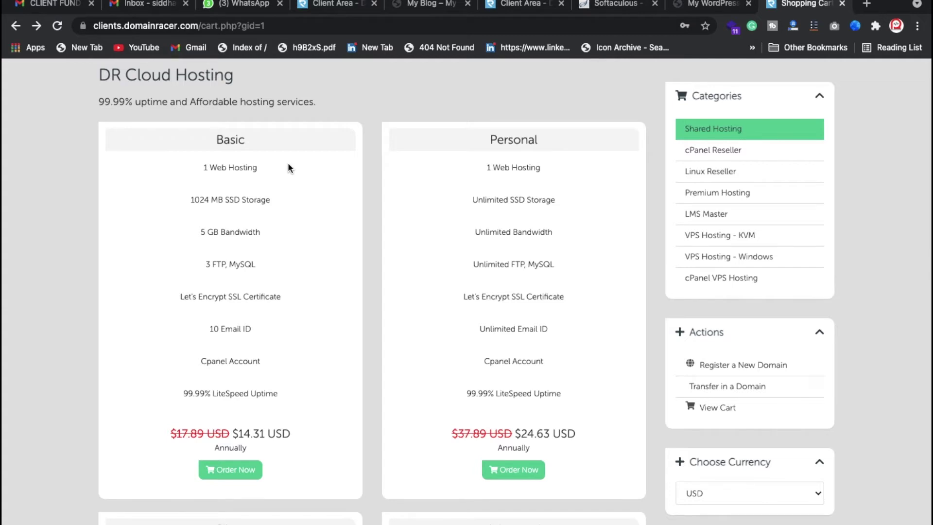
pyautogui.tripleClick(273, 172)
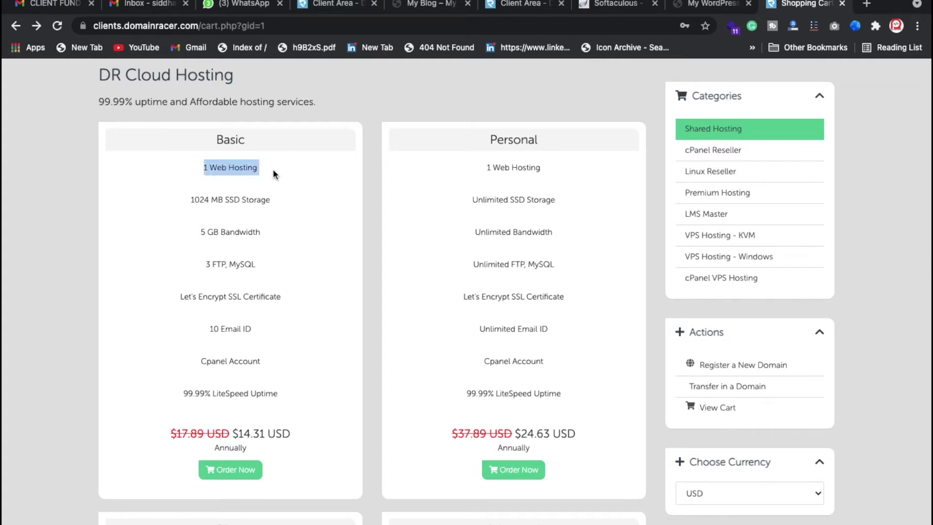
pyautogui.tripleClick(257, 195)
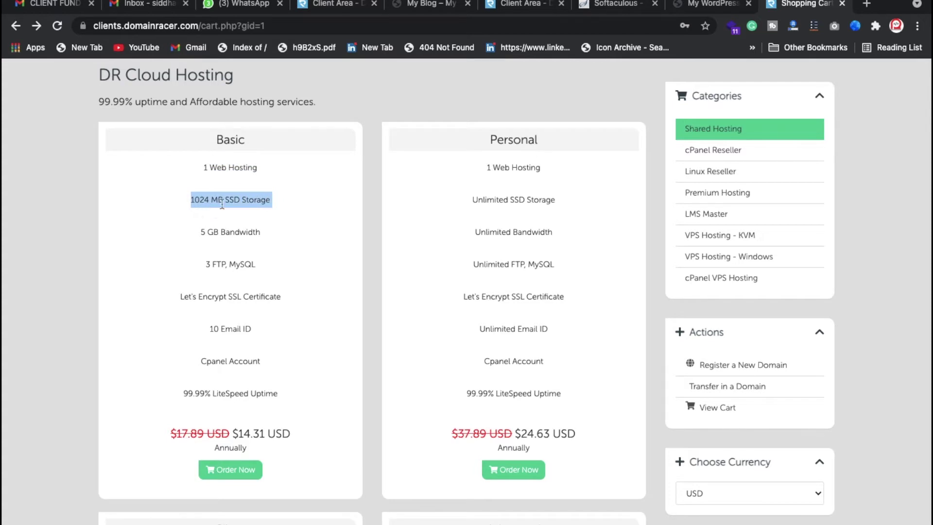
pyautogui.click(222, 226)
pyautogui.tripleClick(222, 227)
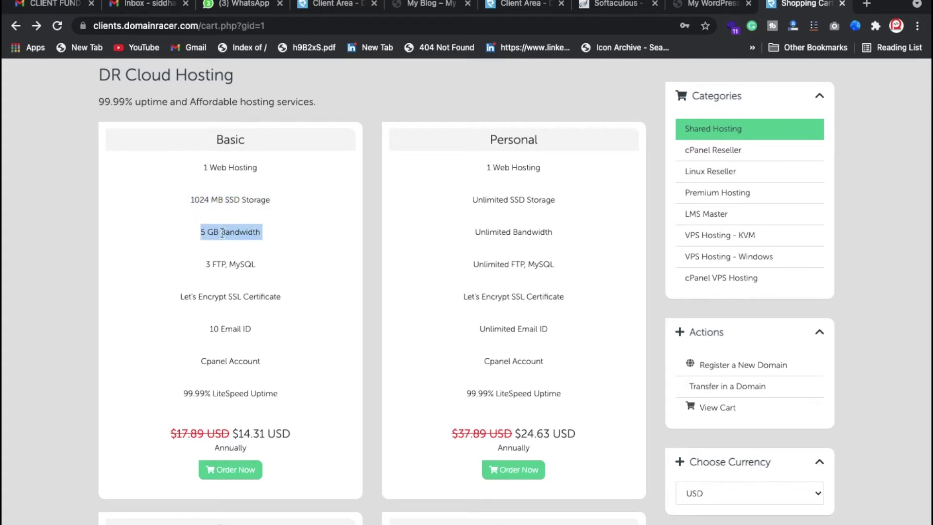
pyautogui.click(224, 265)
pyautogui.tripleClick(224, 265)
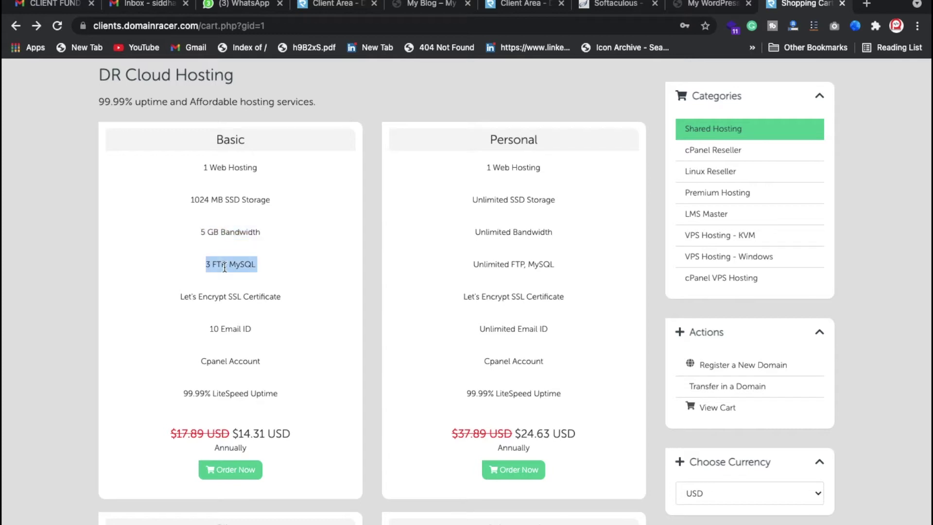
pyautogui.tripleClick(224, 300)
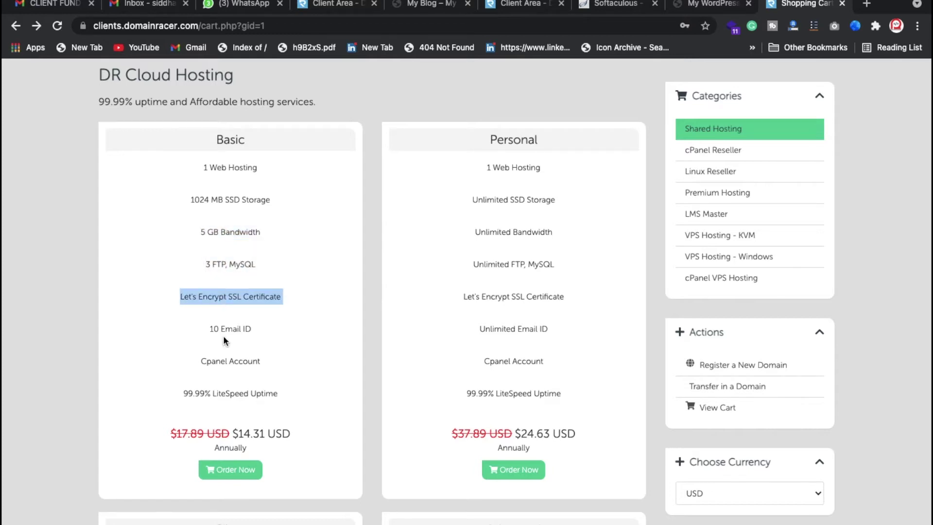
pyautogui.scroll(-1, 223, 335)
pyautogui.tripleClick(232, 311)
pyautogui.scroll(-2, 233, 379)
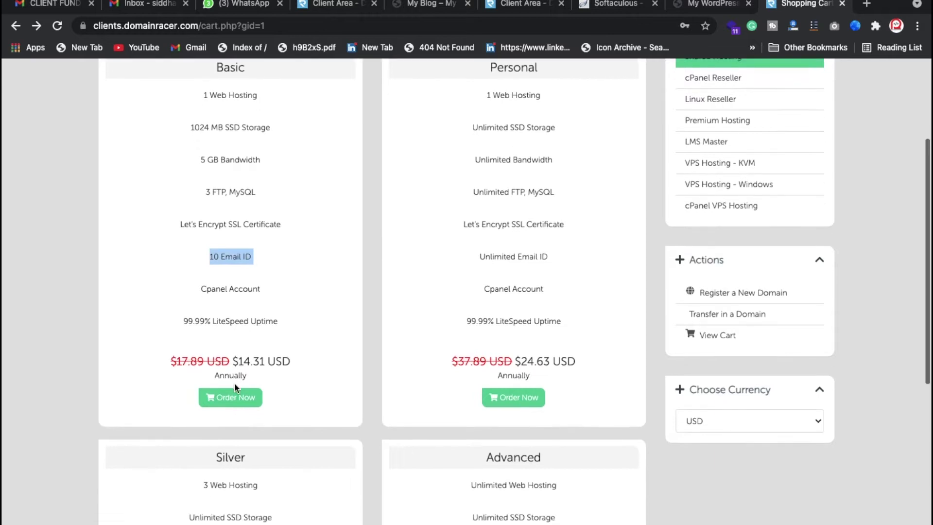
# Show prices in INR and order the Personal plan with unlimited SSD storage and bandwidth
pyautogui.click(712, 417)
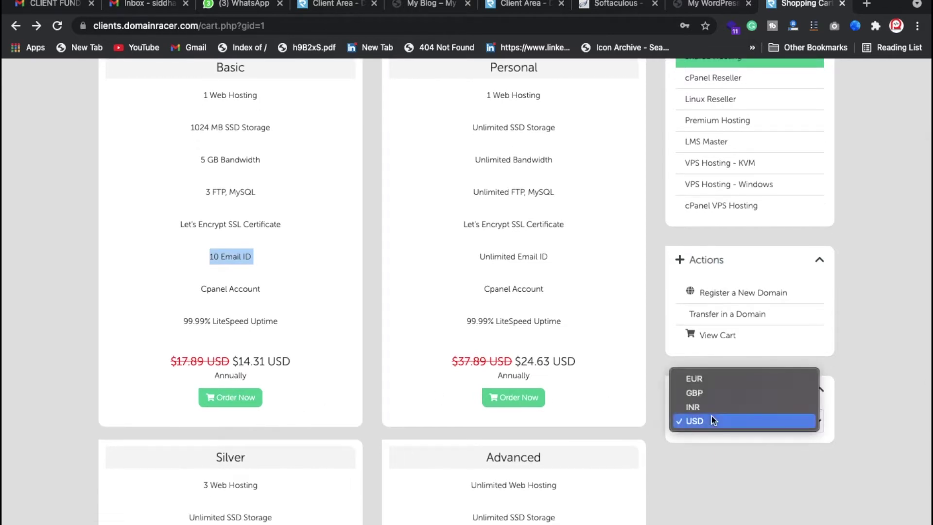
pyautogui.click(713, 407)
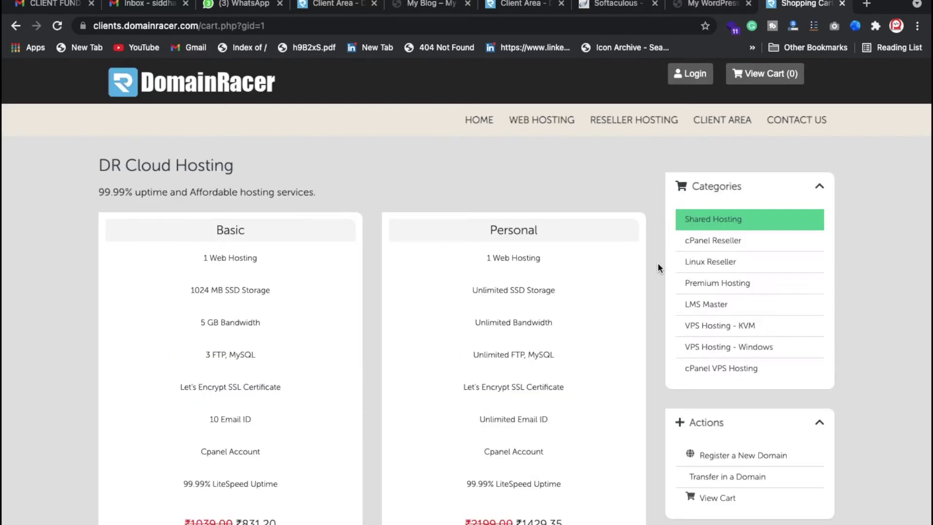
pyautogui.scroll(-3, 533, 265)
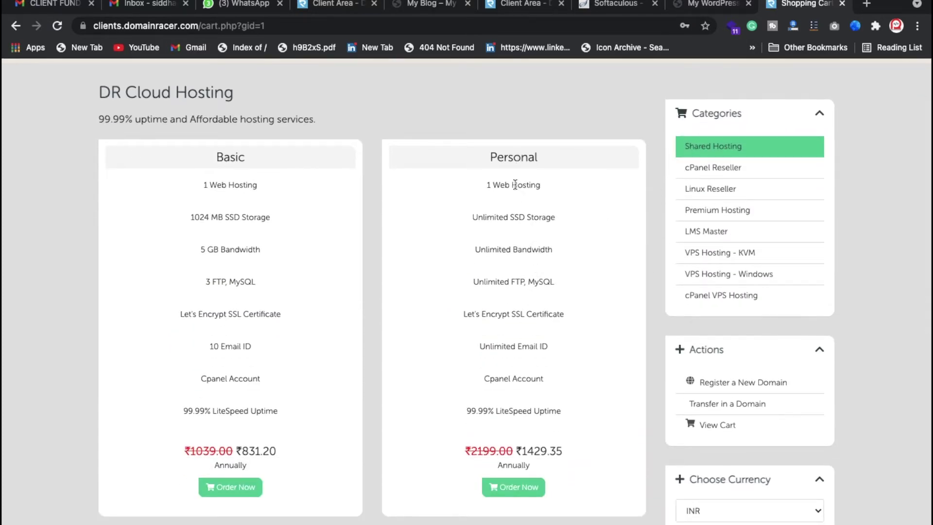
pyautogui.doubleClick(515, 184)
pyautogui.click(509, 217)
pyautogui.tripleClick(517, 217)
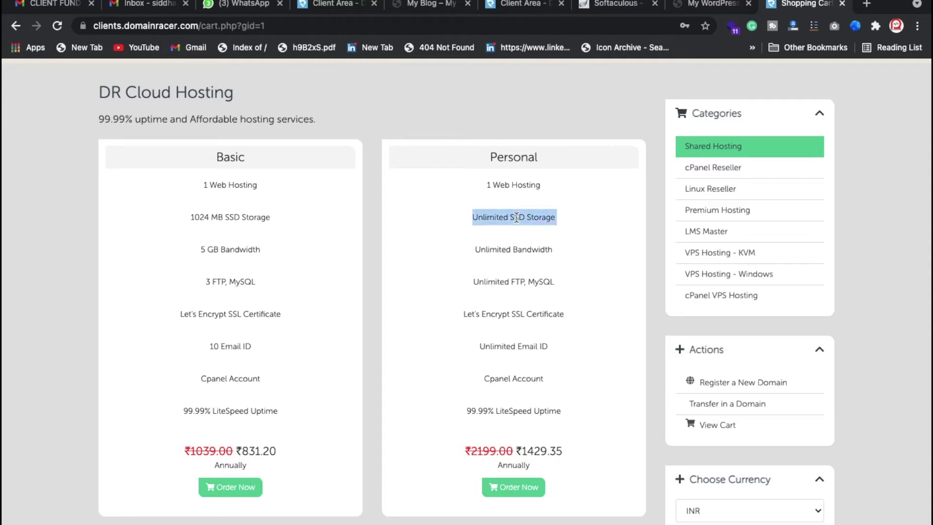
pyautogui.tripleClick(511, 249)
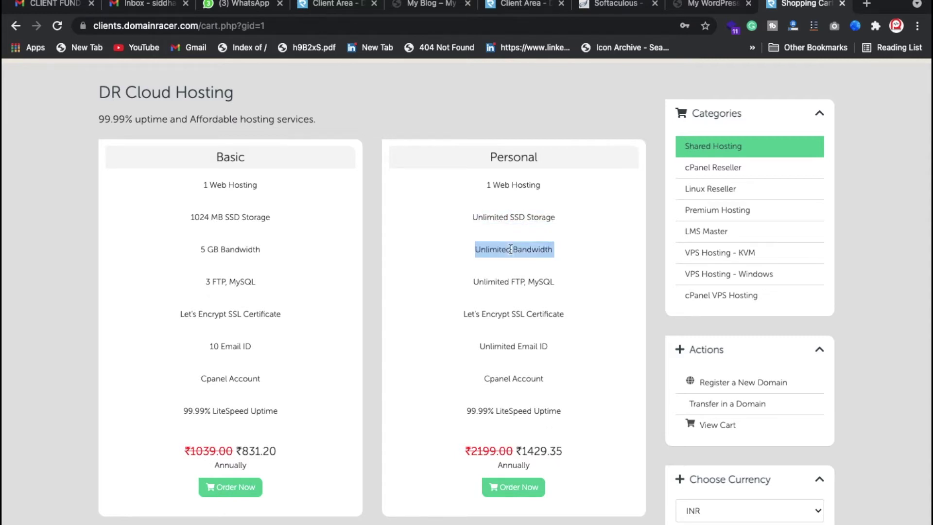
pyautogui.tripleClick(496, 251)
pyautogui.click(519, 487)
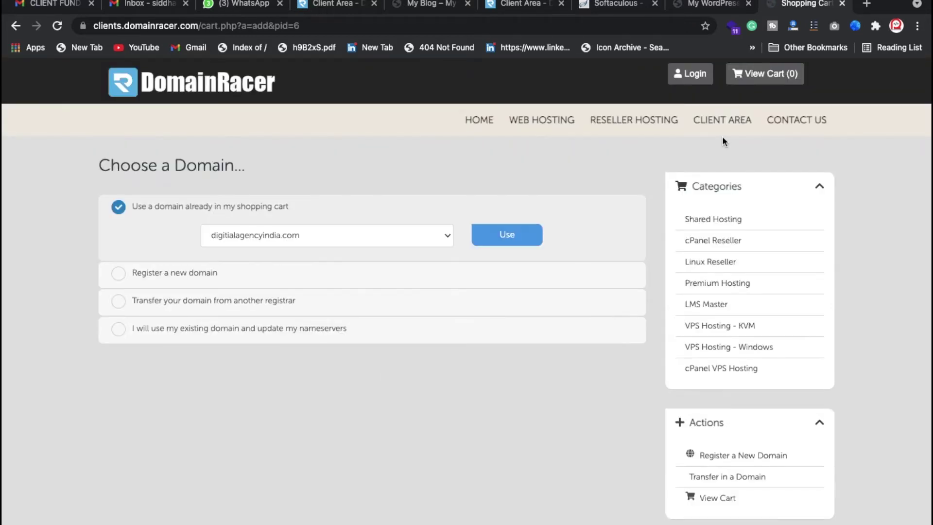
# Use digitialagencyindia.com from the cart for the Personal plan (₹1429.35 due today)
pyautogui.click(519, 236)
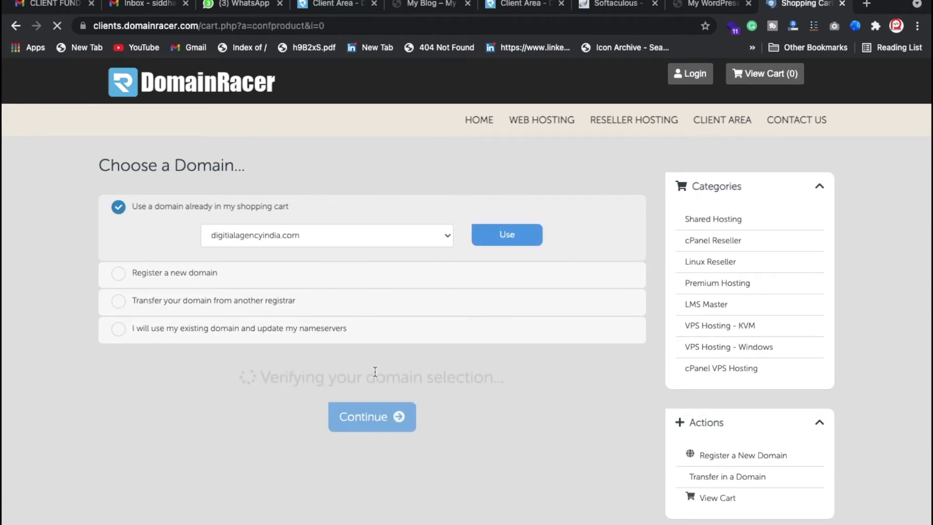
pyautogui.scroll(-3, 377, 292)
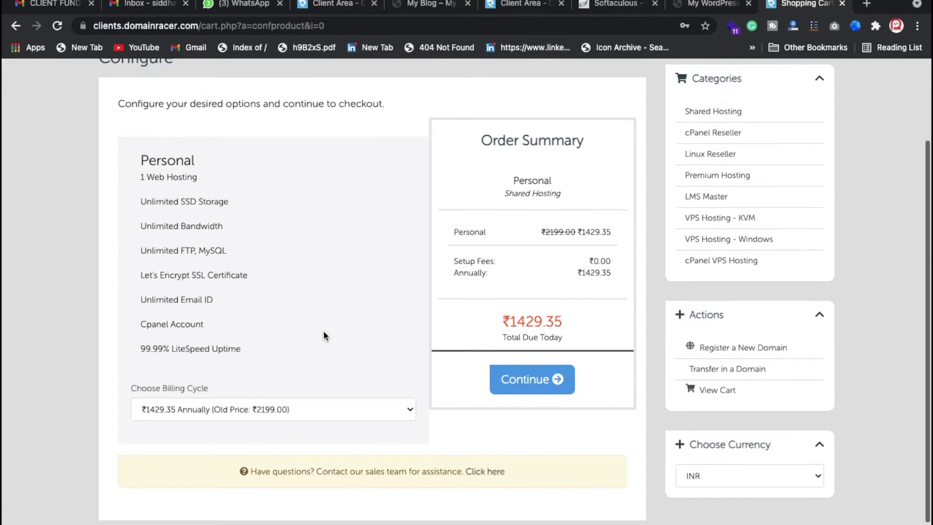
pyautogui.doubleClick(524, 322)
pyautogui.click(571, 391)
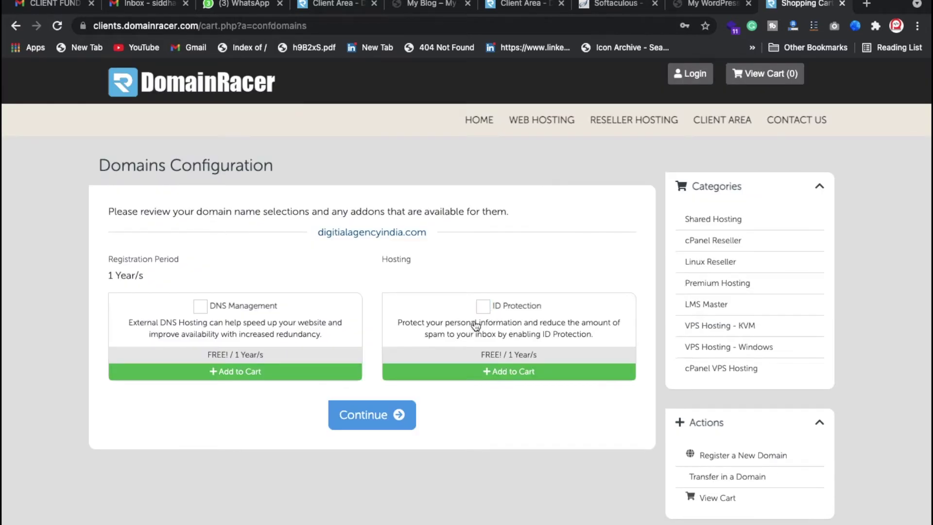
# Add ID Protection and DNS Management to the domain and continue to review
pyautogui.click(484, 307)
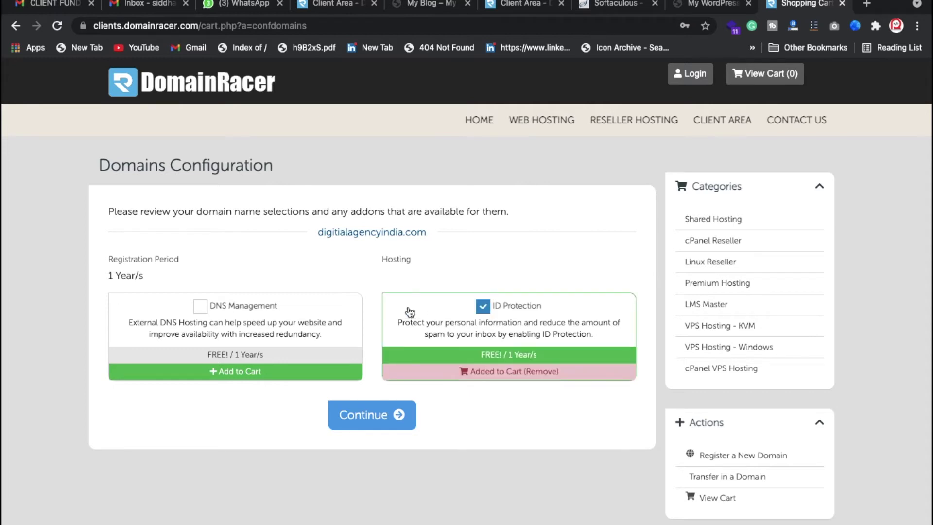
pyautogui.click(246, 306)
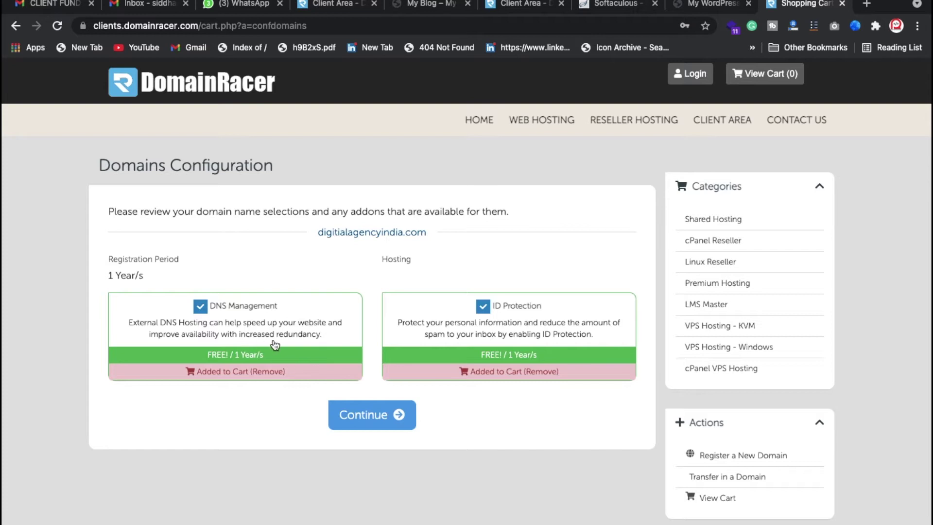
pyautogui.click(386, 416)
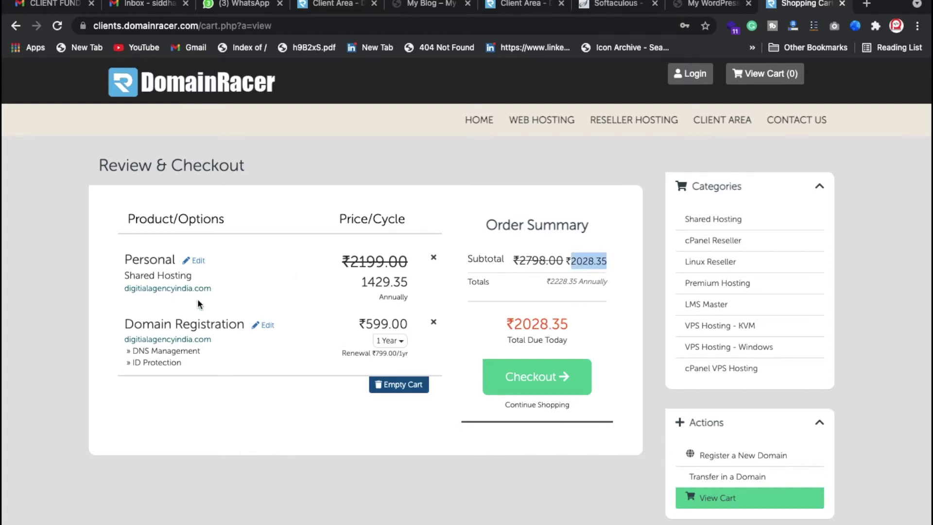
# Proceed to checkout with the ₹2028.35 order total
pyautogui.tripleClick(544, 325)
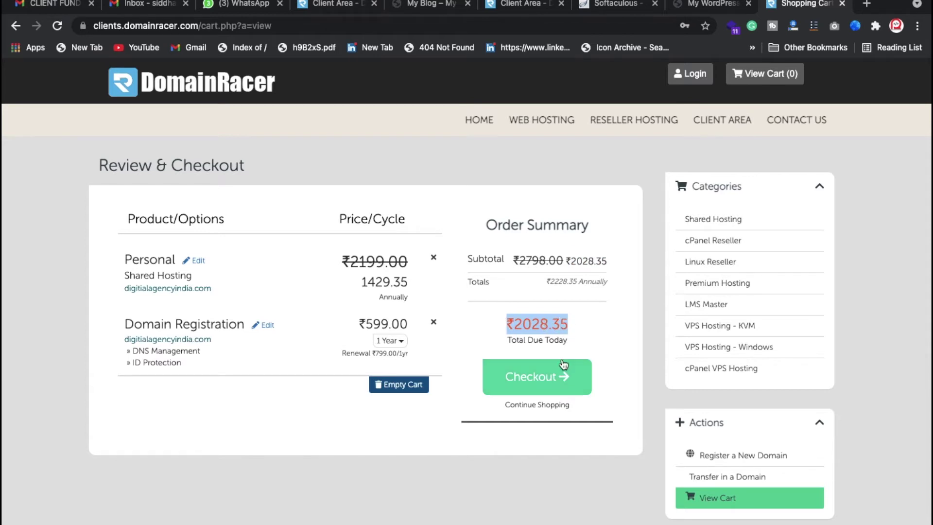
pyautogui.click(545, 377)
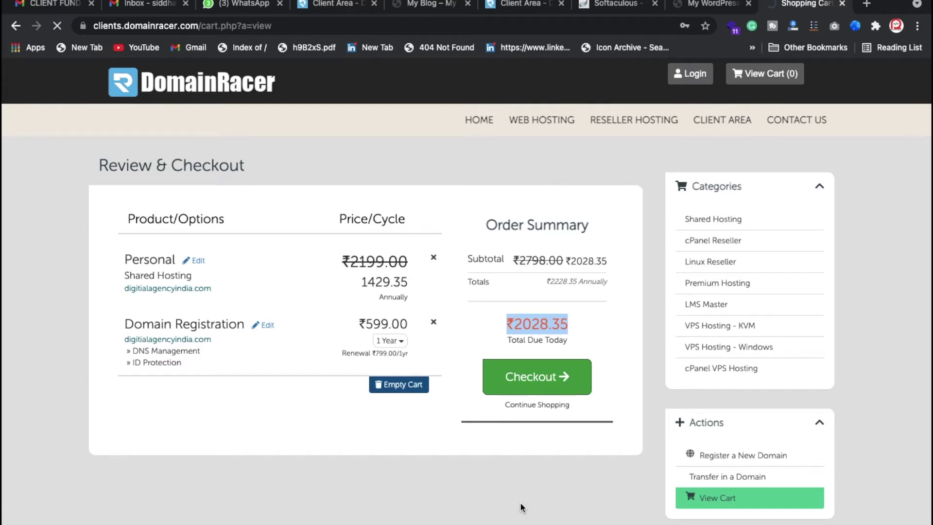
pyautogui.scroll(-6, 478, 470)
pyautogui.scroll(2, 477, 471)
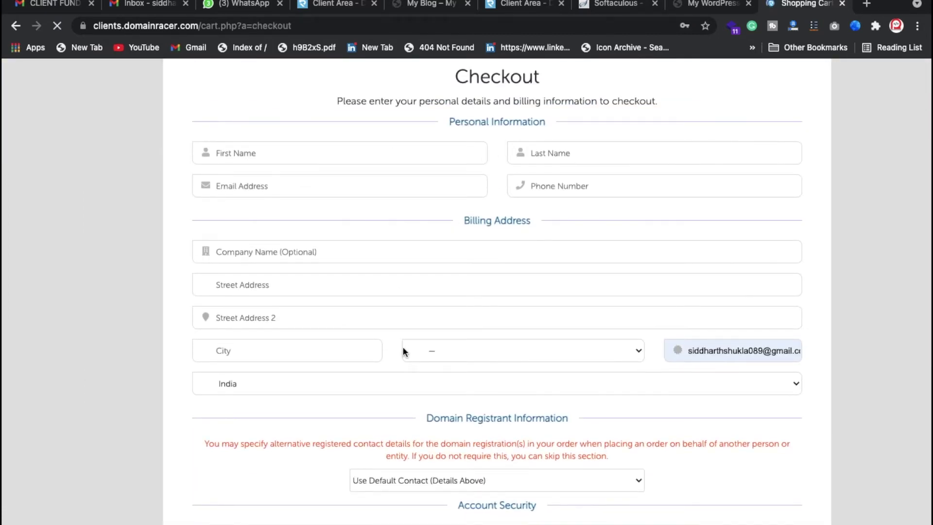
pyautogui.scroll(-6, 404, 346)
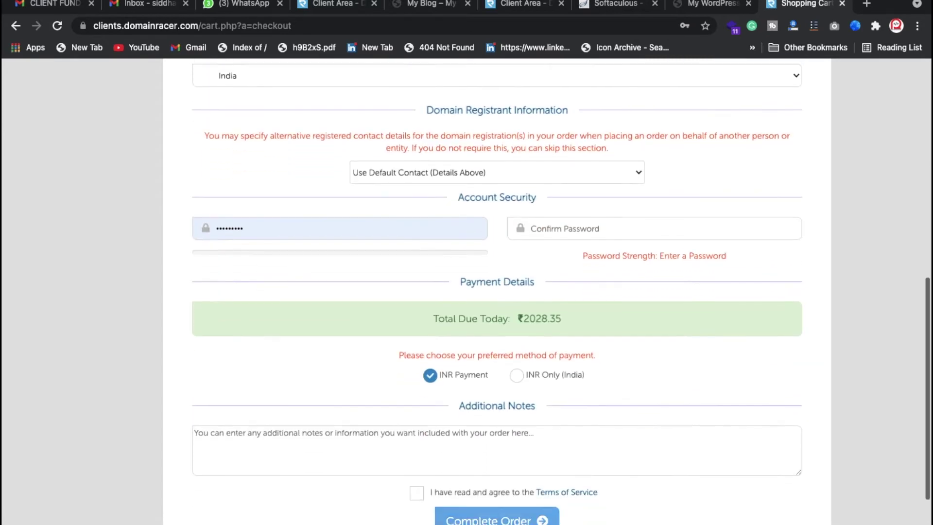
pyautogui.scroll(10, 556, 408)
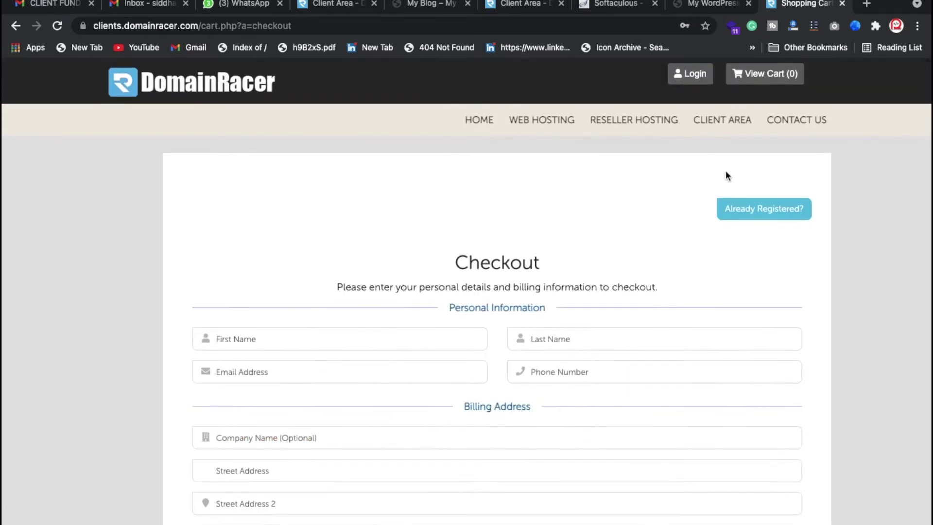
# Log in to the existing DomainRacer account using the saved credentials
pyautogui.click(690, 73)
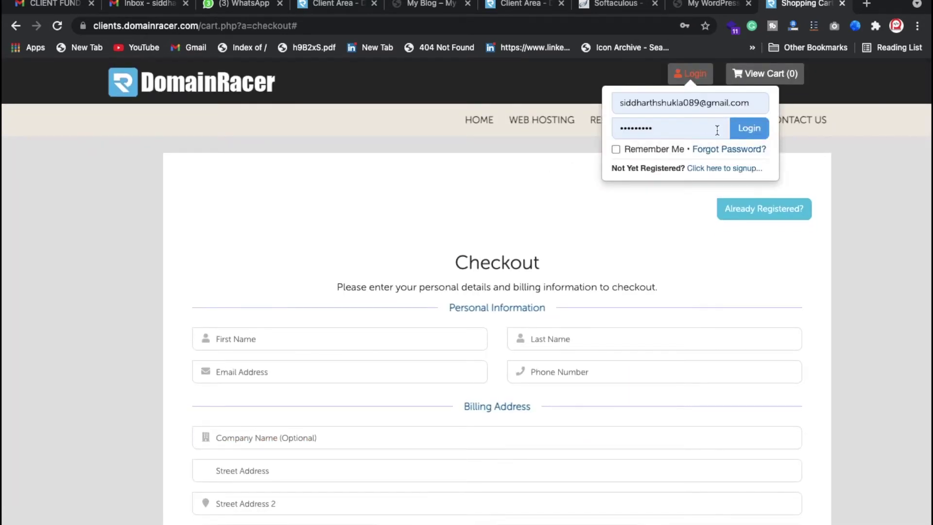
pyautogui.click(749, 131)
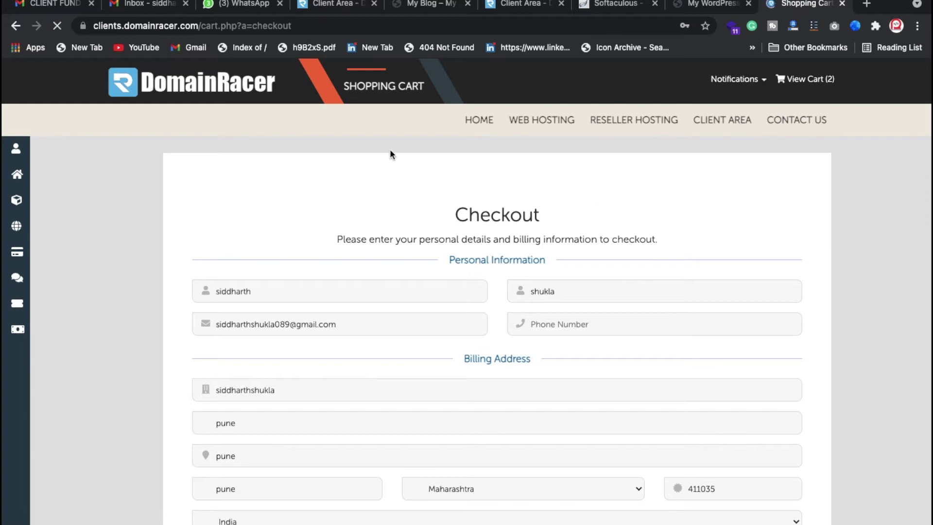
pyautogui.moveTo(16, 148)
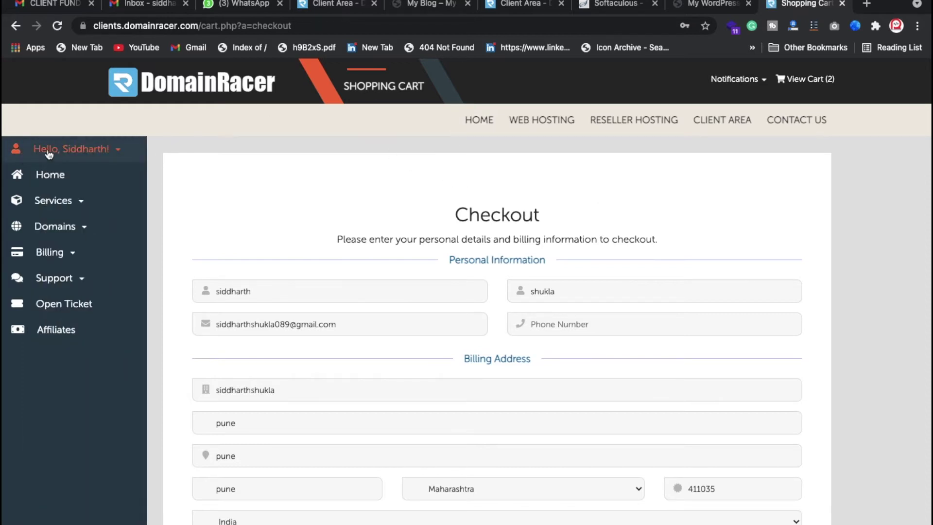
pyautogui.click(50, 175)
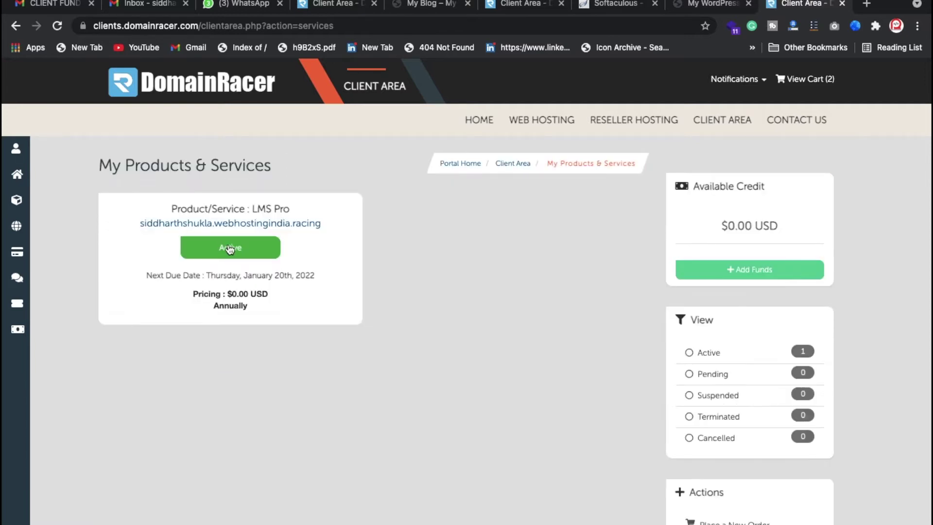
# Open the Product Details page of the active LMS Pro hosting service
pyautogui.click(236, 251)
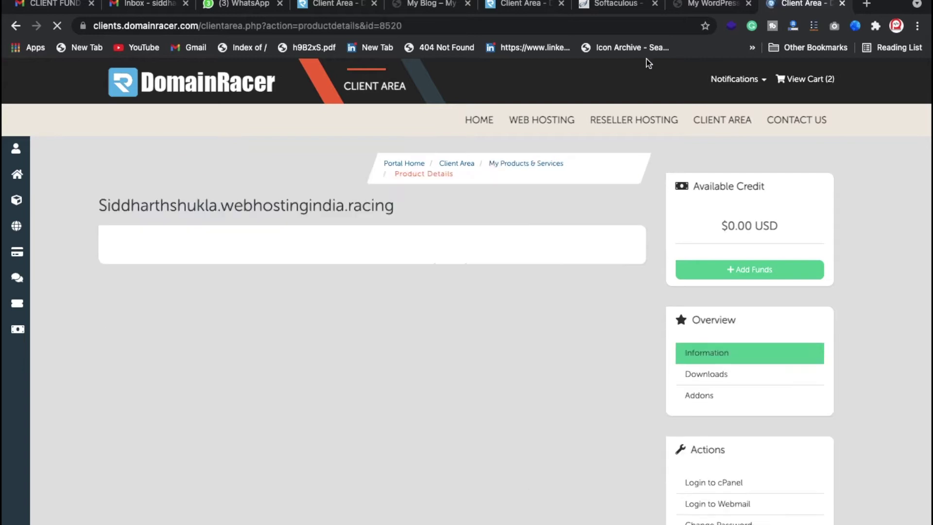
# Switch to the live WordPress site and browse its hero and Our Services sections
pyautogui.click(710, 7)
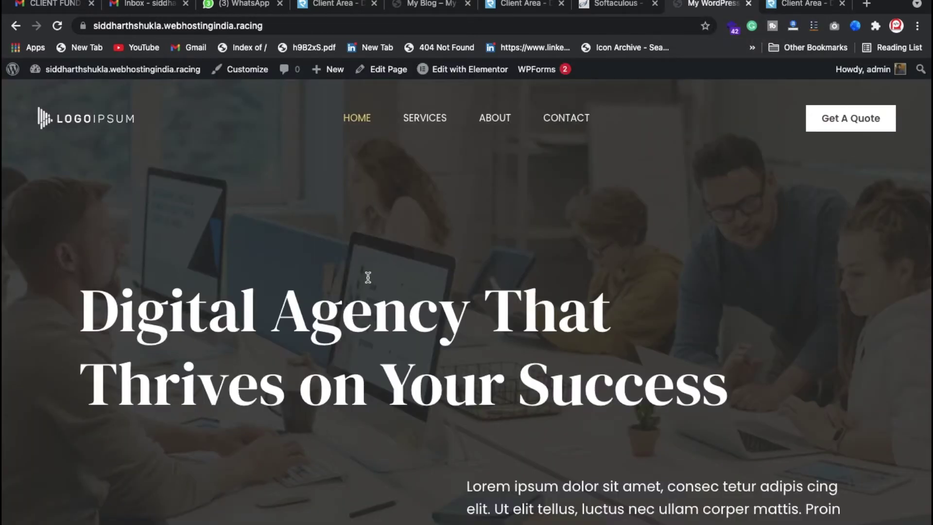
pyautogui.scroll(-10, 366, 277)
pyautogui.scroll(10, 367, 279)
pyautogui.scroll(-2, 253, 292)
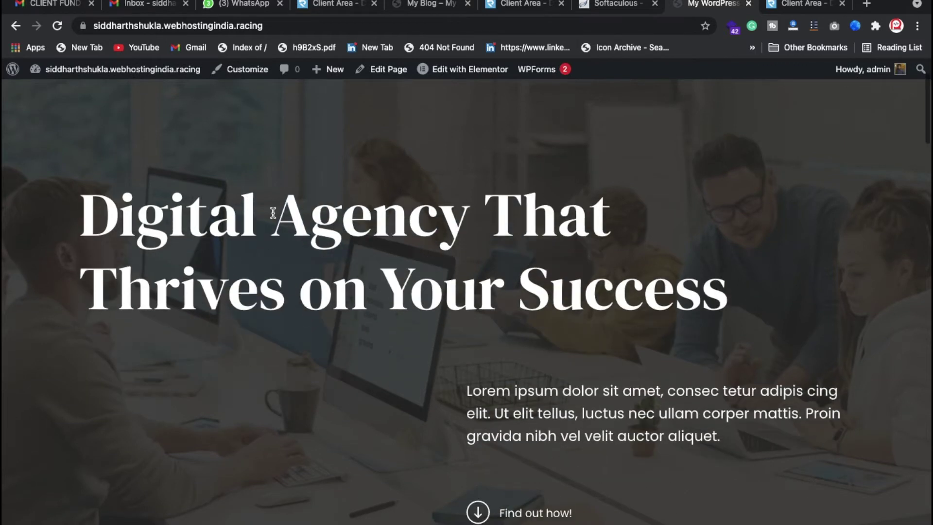
pyautogui.scroll(-1, 316, 330)
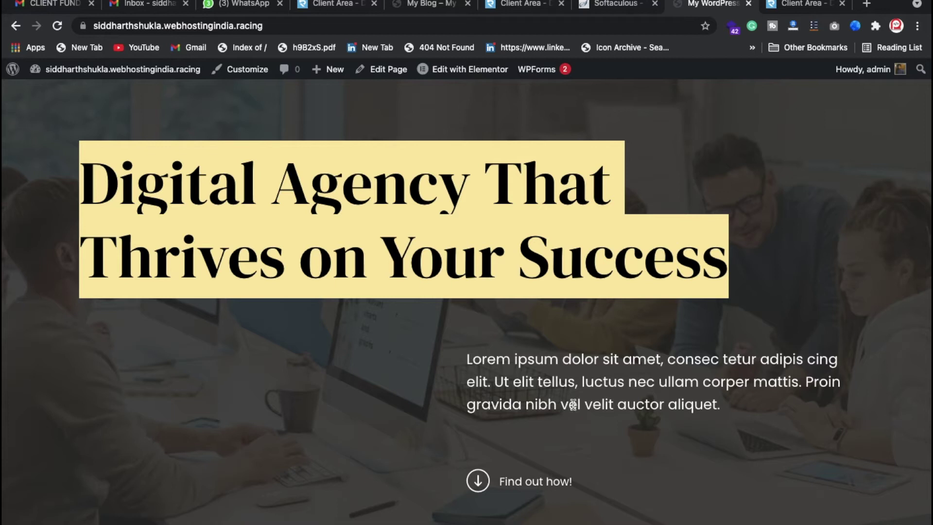
pyautogui.doubleClick(568, 382)
pyautogui.click(534, 481)
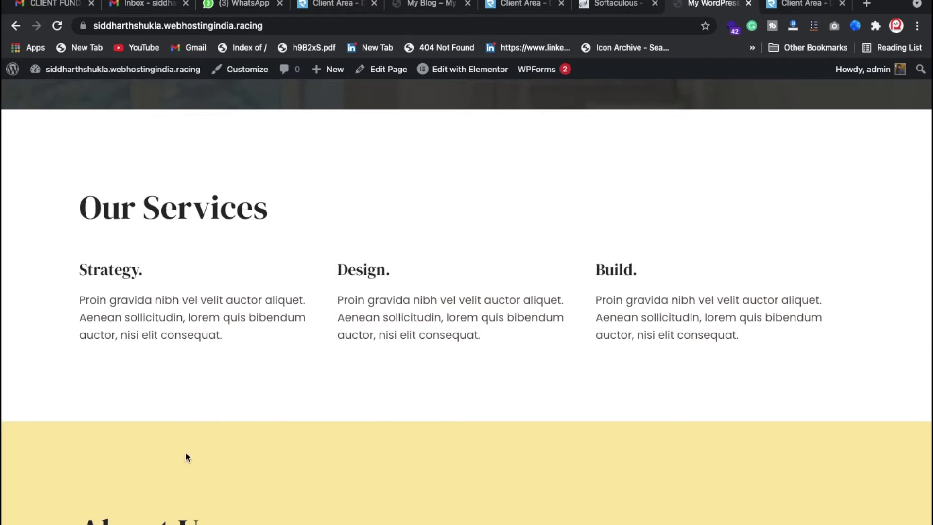
pyautogui.scroll(-3, 186, 456)
pyautogui.scroll(-6, 148, 369)
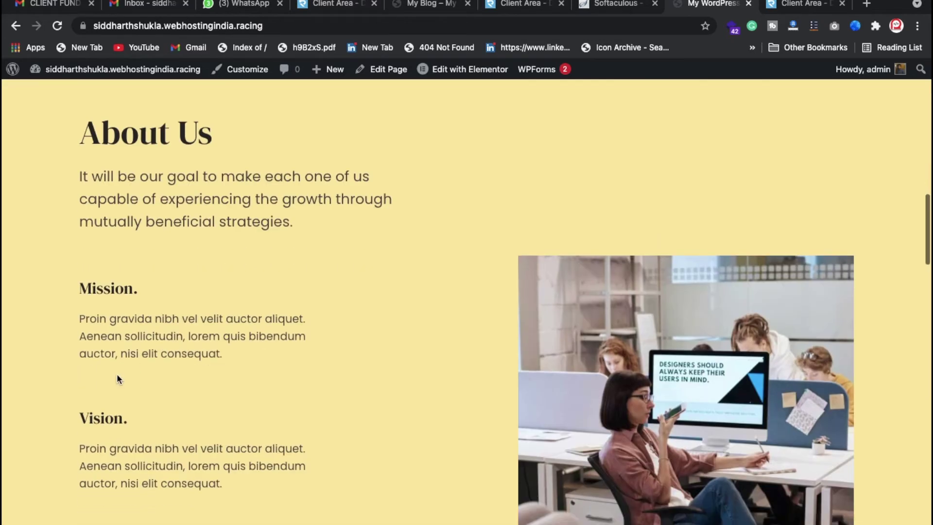
pyautogui.scroll(-1, 128, 418)
pyautogui.scroll(-7, 466, 409)
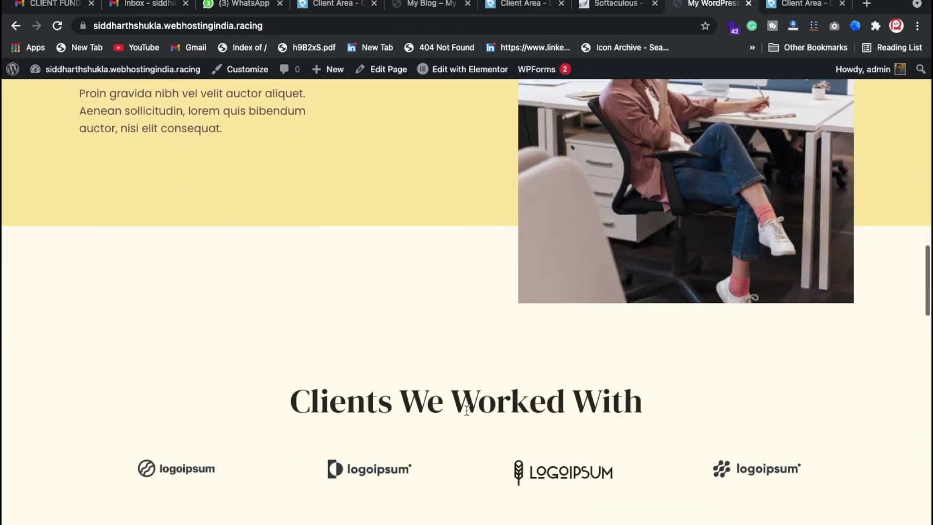
# Scroll past Clients We Worked With to the footer, then go to the Services page
pyautogui.tripleClick(516, 340)
pyautogui.scroll(-4, 412, 386)
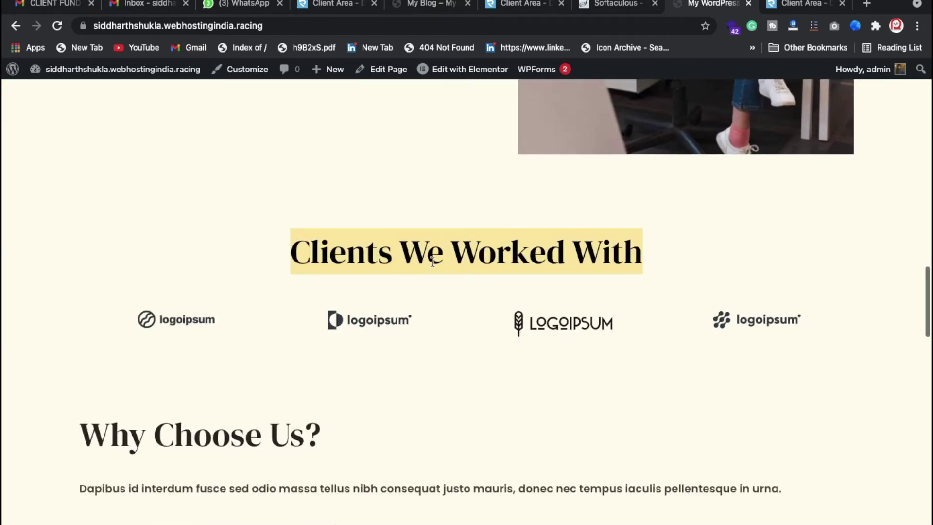
pyautogui.click(227, 334)
pyautogui.doubleClick(227, 334)
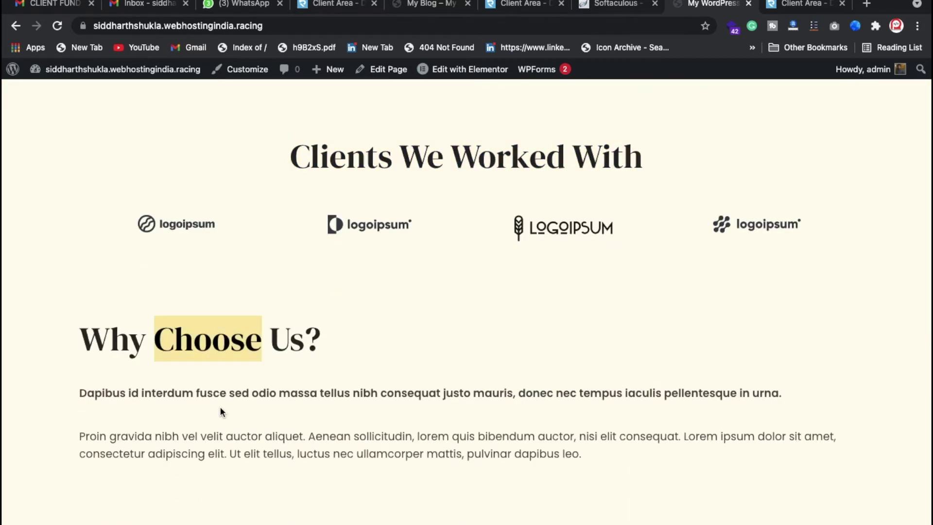
pyautogui.scroll(-6, 220, 406)
pyautogui.scroll(-3, 190, 461)
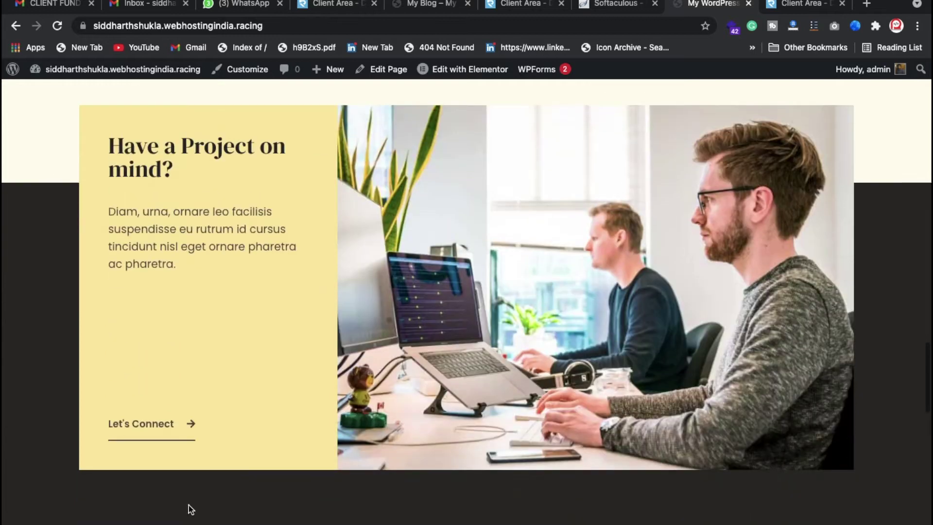
pyautogui.scroll(-7, 165, 438)
pyautogui.doubleClick(206, 240)
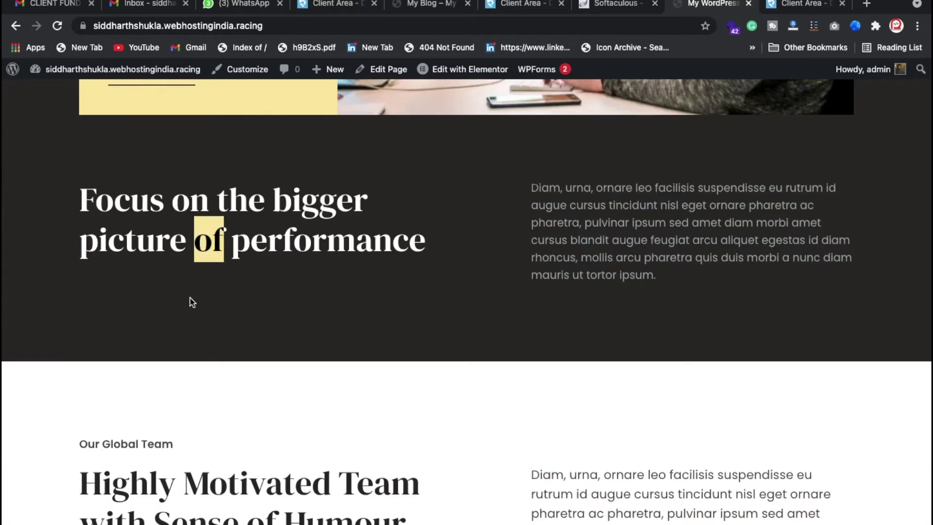
pyautogui.scroll(-5, 187, 391)
pyautogui.scroll(-2, 209, 289)
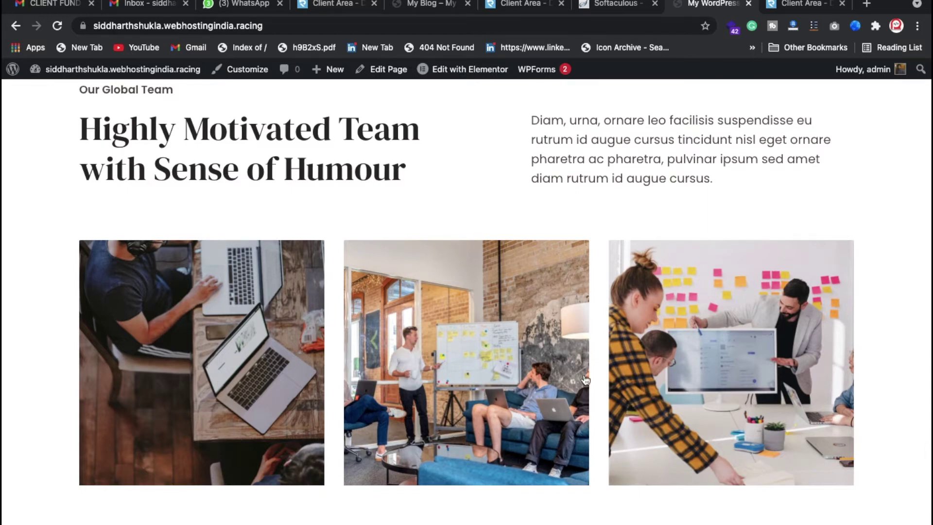
pyautogui.scroll(-3, 584, 380)
pyautogui.scroll(-4, 583, 382)
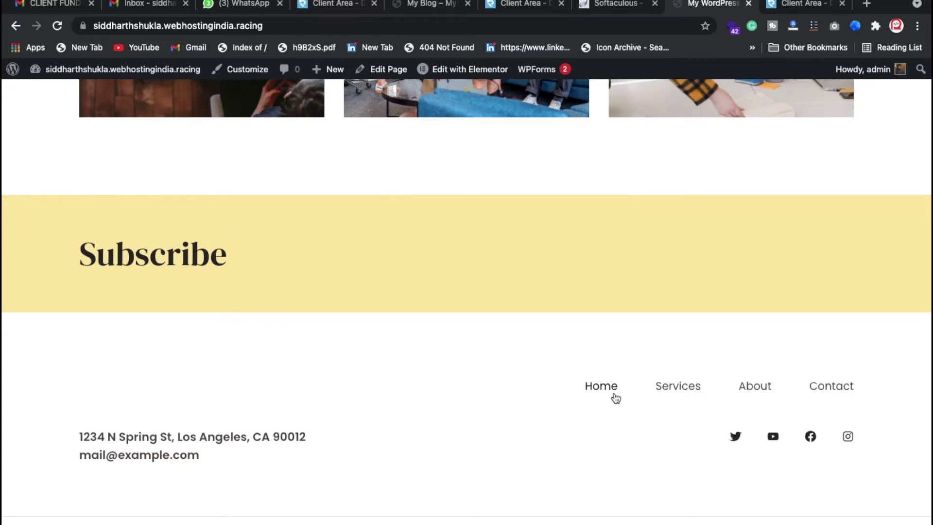
pyautogui.click(667, 387)
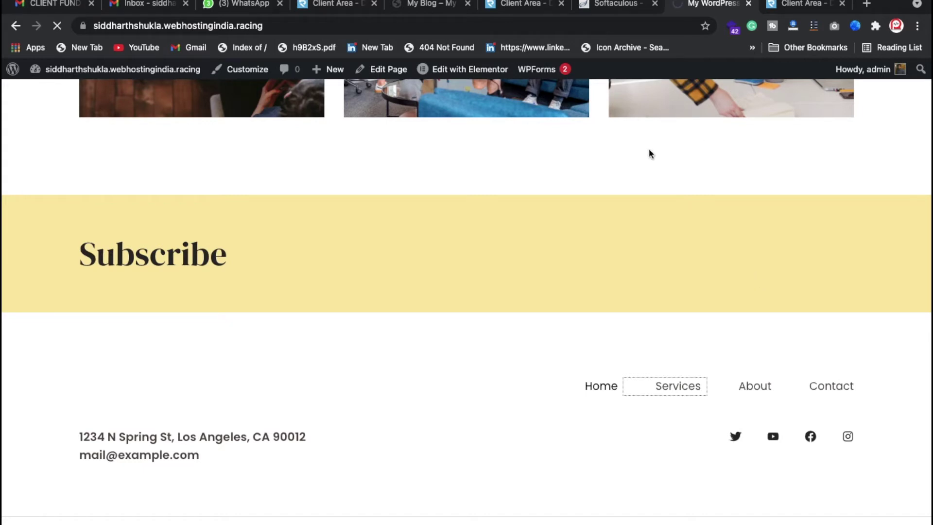
pyautogui.scroll(15, 520, 235)
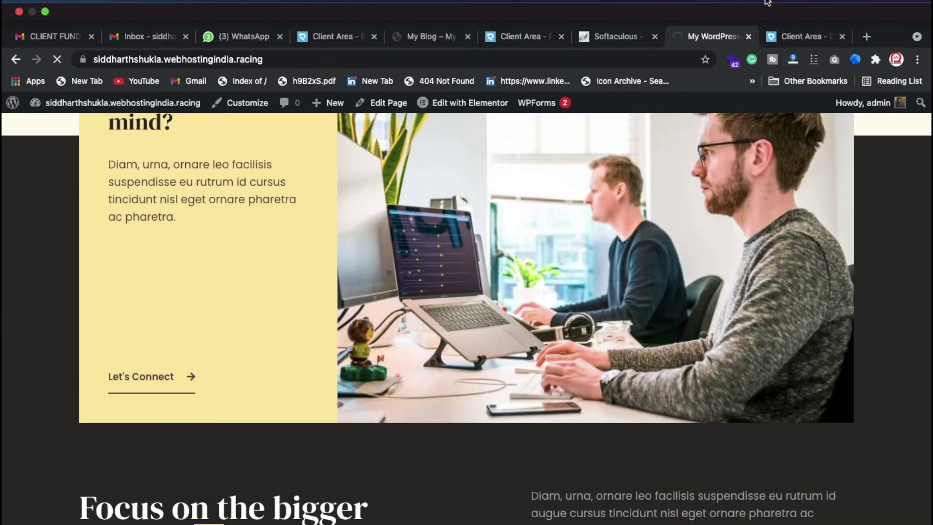
# Scroll the Services page from the service cards through Have a Project on mind? to the footer
pyautogui.click(767, 3)
pyautogui.click(704, 353)
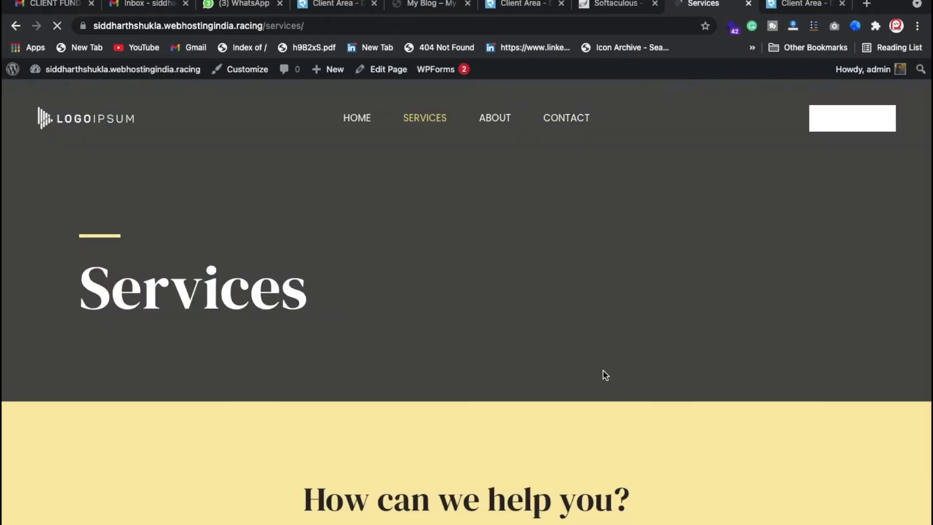
pyautogui.scroll(-7, 603, 371)
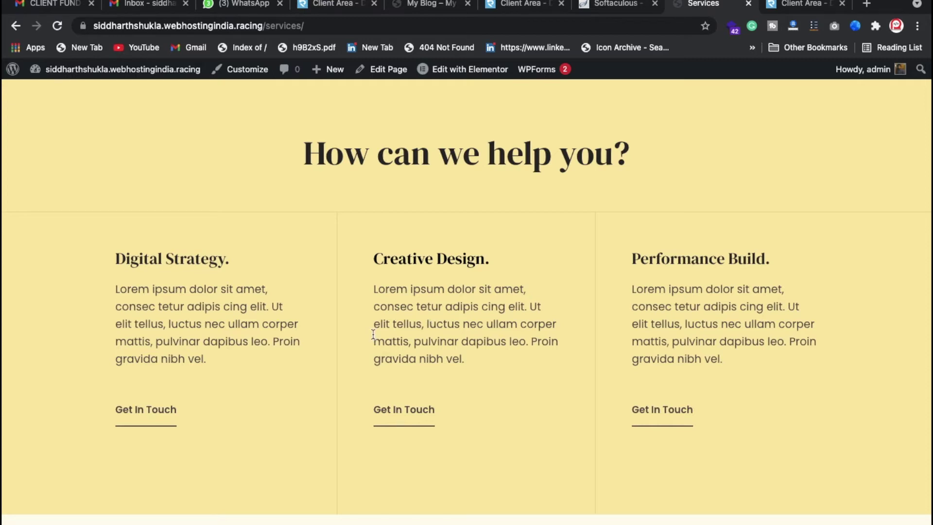
pyautogui.scroll(-6, 345, 496)
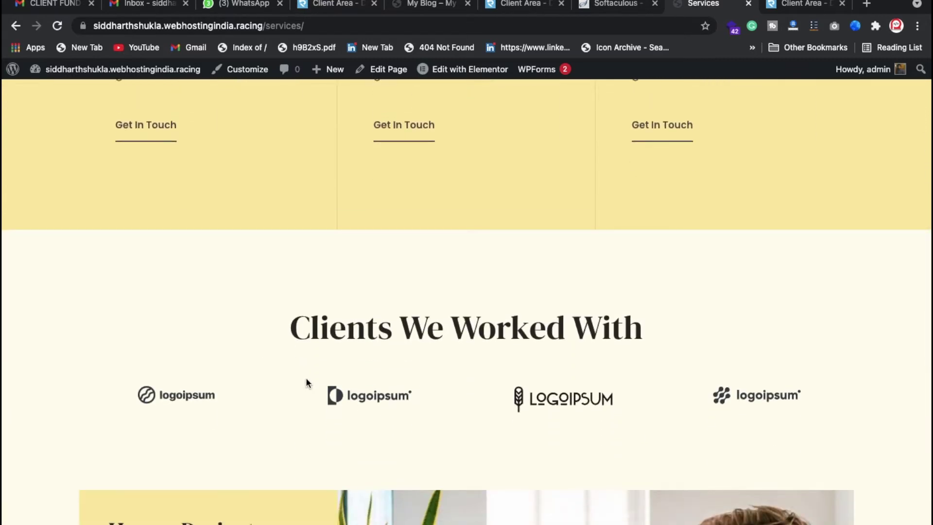
pyautogui.scroll(-5, 306, 379)
pyautogui.scroll(-1, 269, 407)
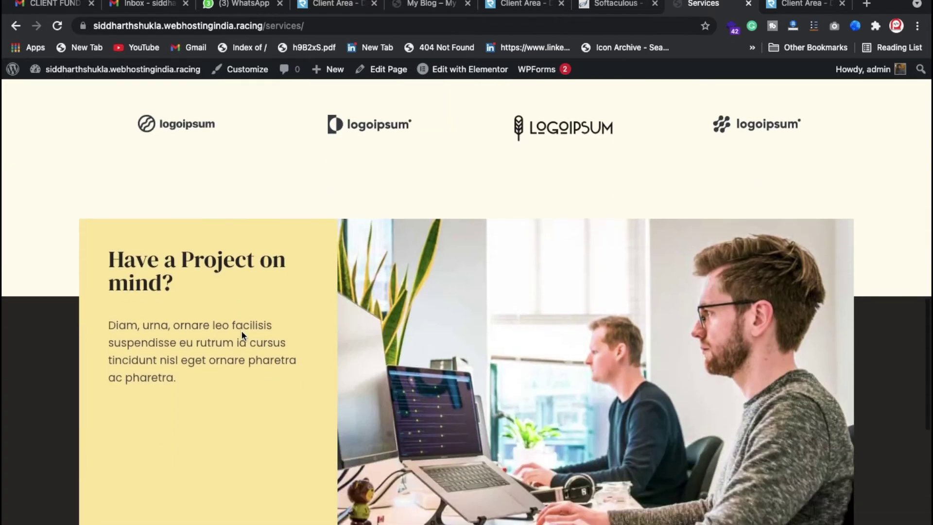
pyautogui.scroll(-2, 170, 423)
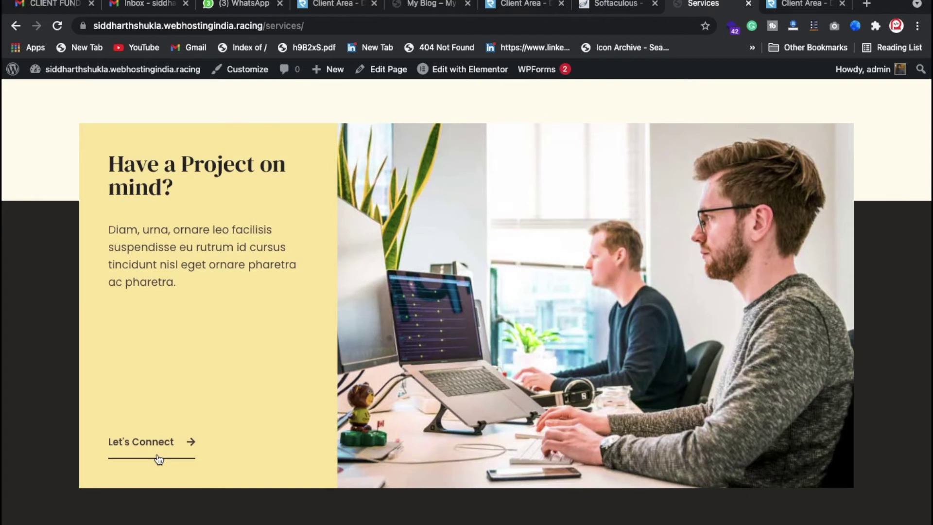
pyautogui.scroll(-5, 160, 457)
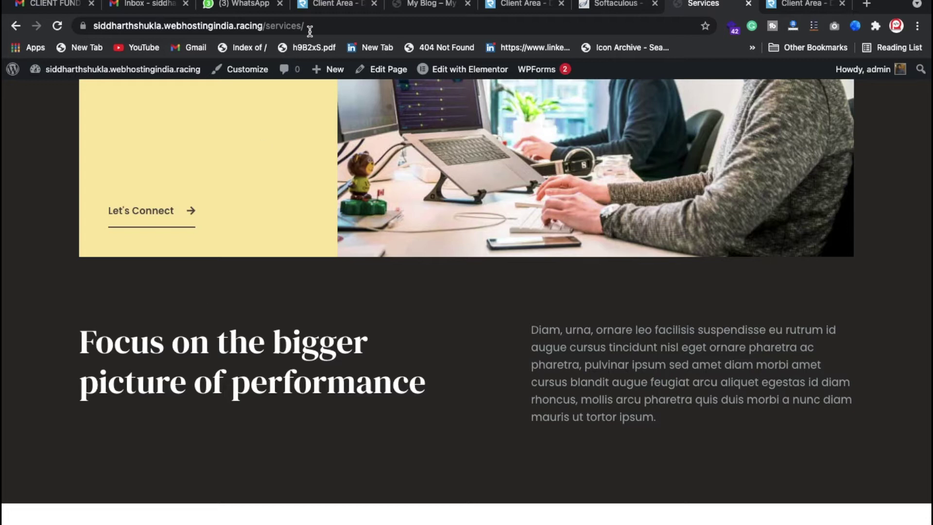
pyautogui.scroll(-4, 484, 302)
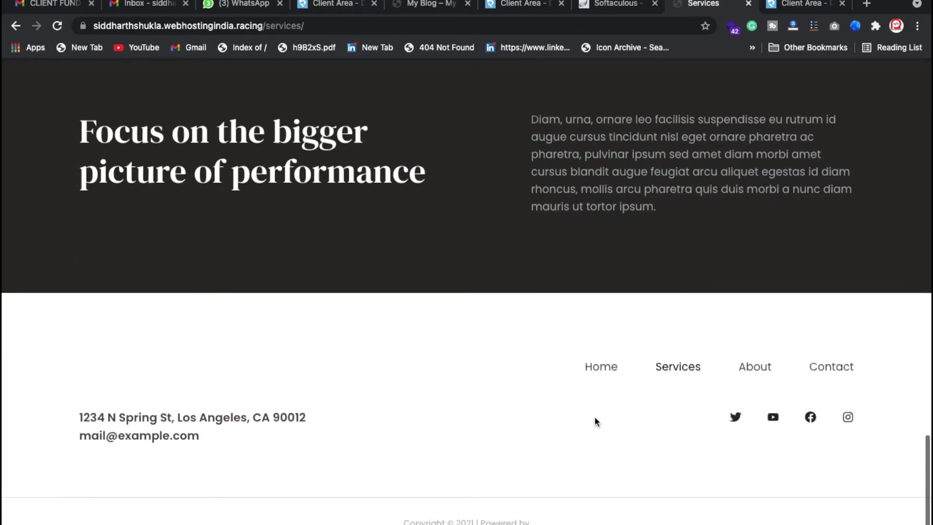
# Browse the About page through Core Values and the What Our Clients Say testimonials
pyautogui.click(750, 387)
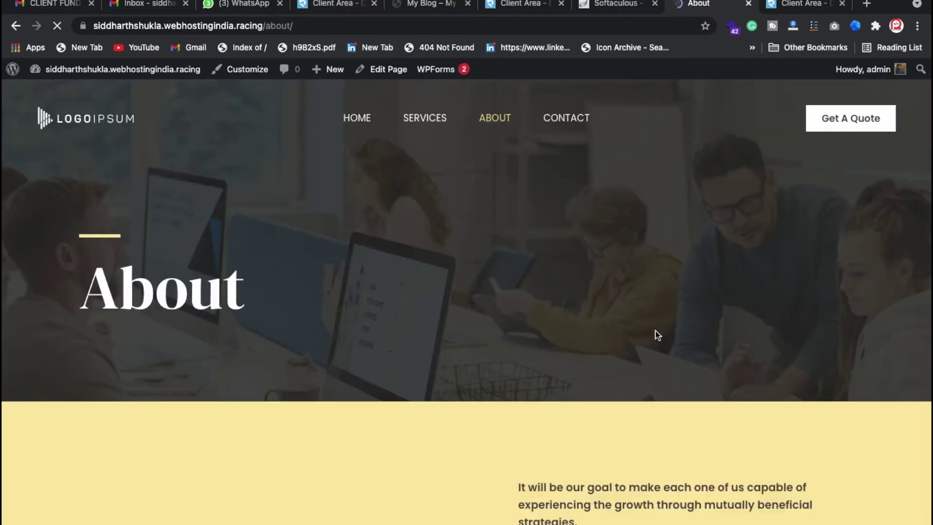
pyautogui.scroll(-3, 452, 408)
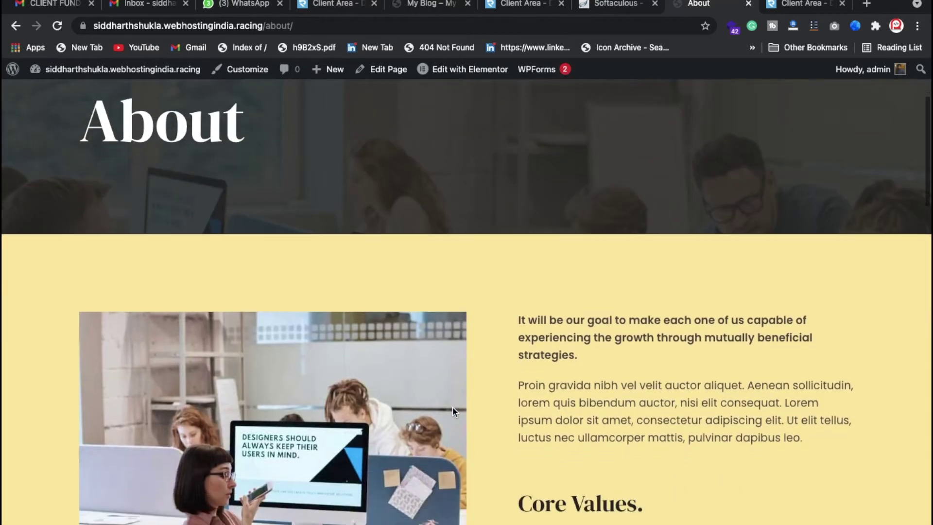
pyautogui.scroll(-3, 453, 409)
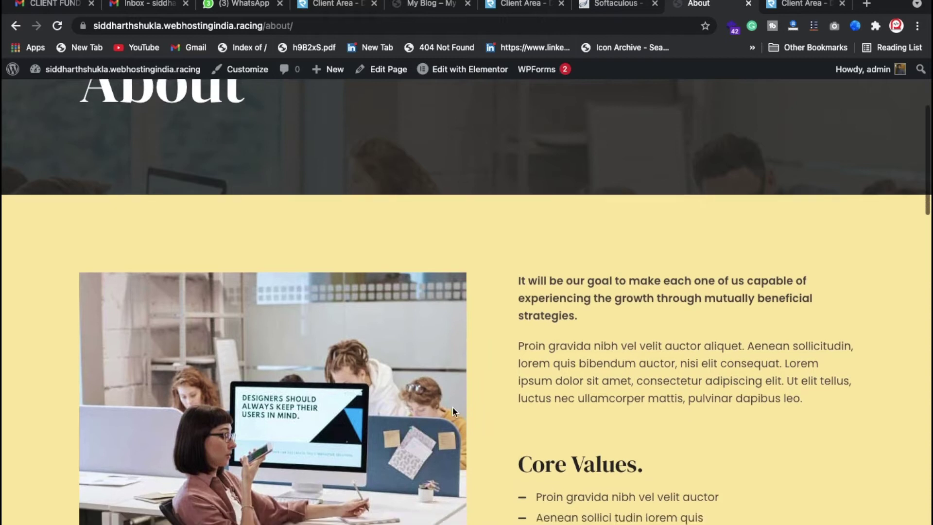
pyautogui.scroll(-3, 453, 411)
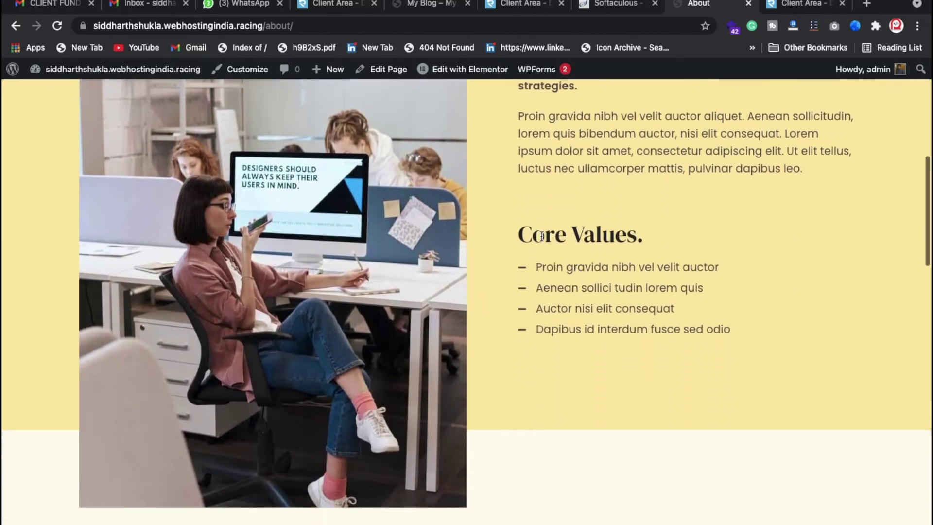
pyautogui.scroll(1, 543, 322)
pyautogui.scroll(5, 543, 322)
pyautogui.scroll(-3, 544, 326)
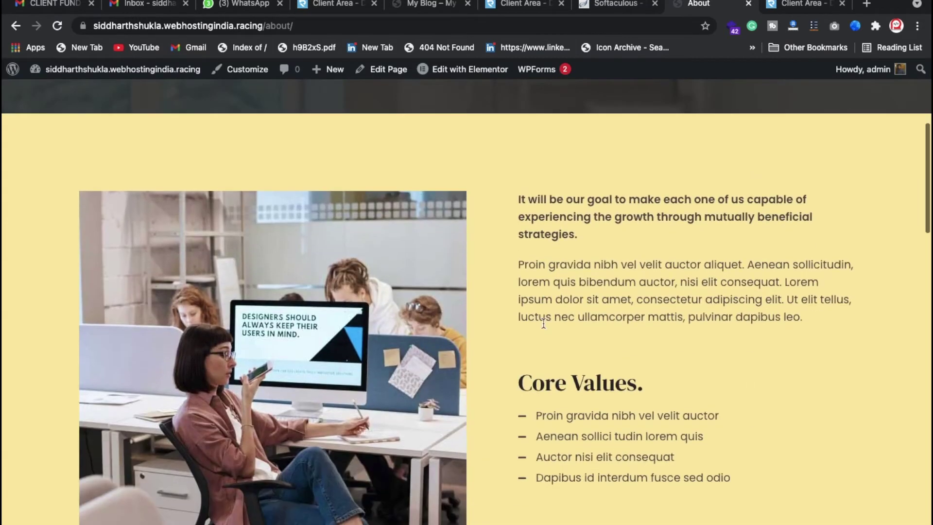
pyautogui.scroll(-9, 603, 284)
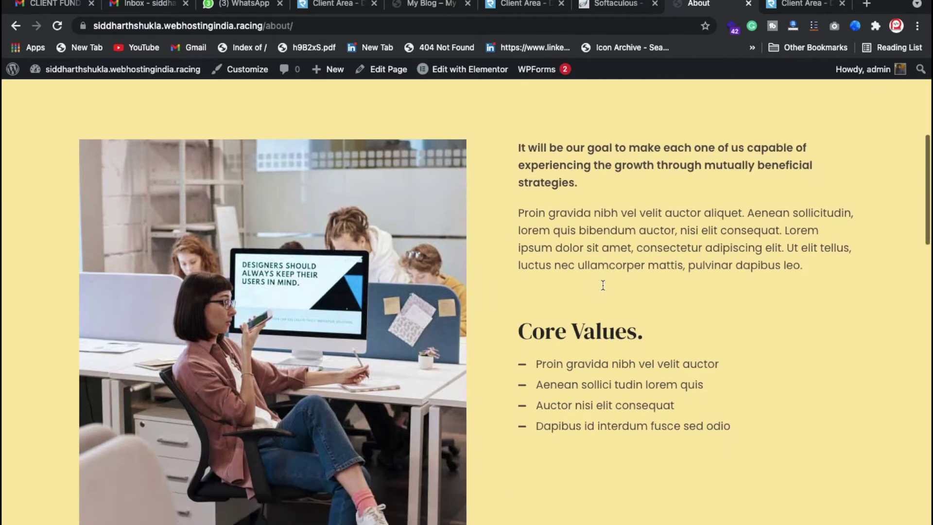
pyautogui.scroll(-2, 602, 284)
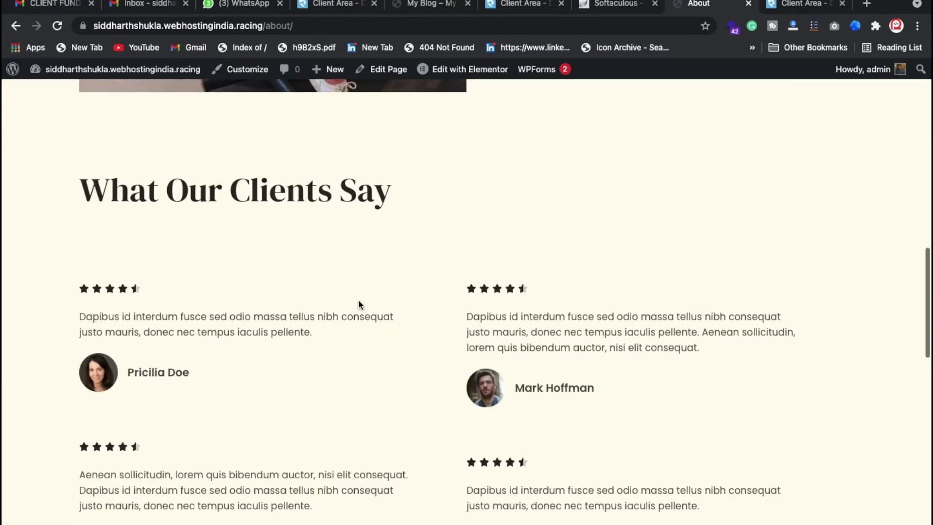
pyautogui.tripleClick(266, 190)
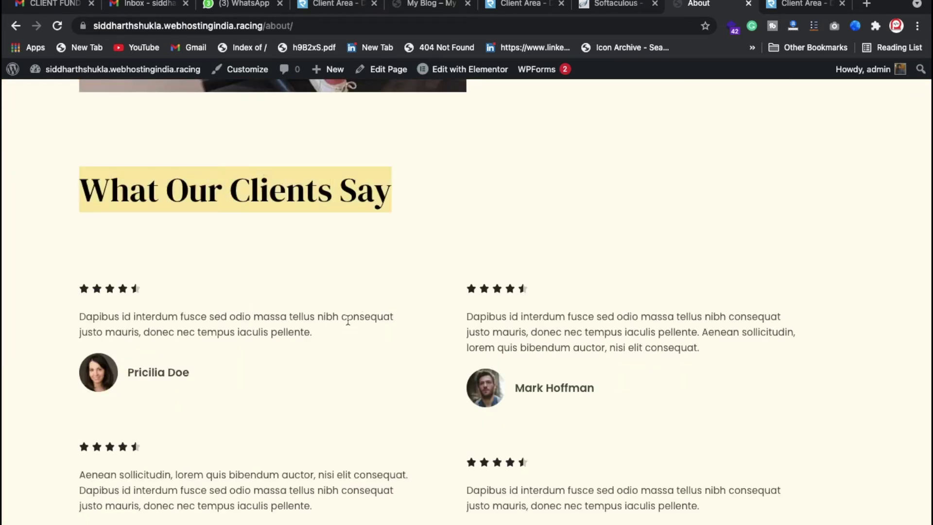
pyautogui.scroll(-2, 415, 347)
pyautogui.scroll(-4, 497, 413)
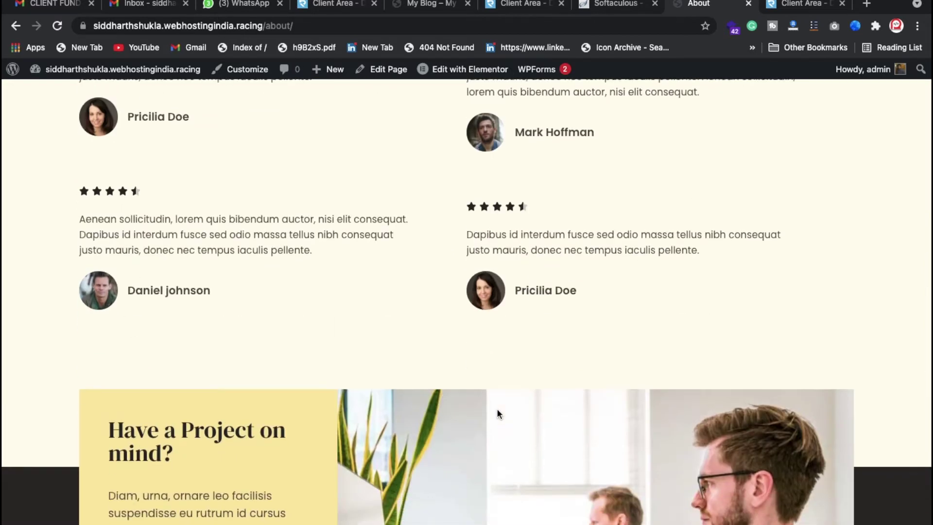
pyautogui.scroll(-12, 497, 414)
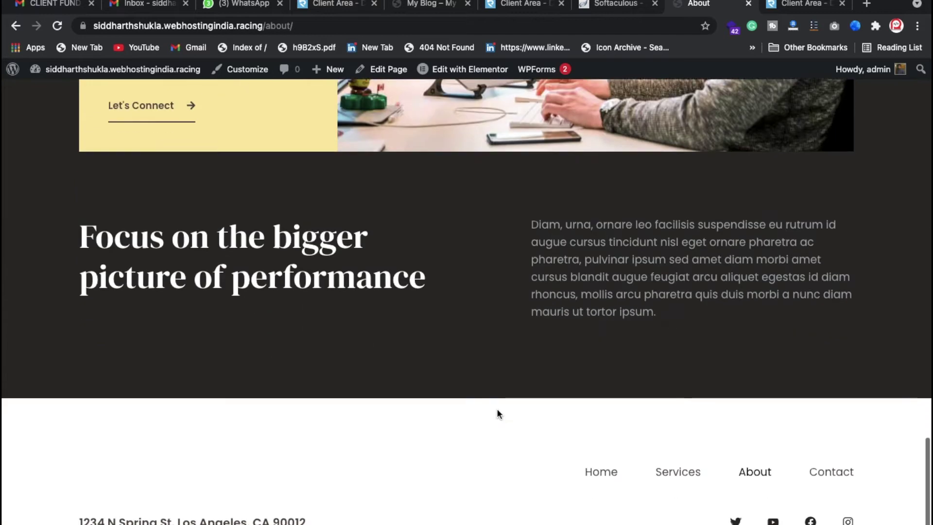
# Open the Contact page and scroll down to its Get in touch details
pyautogui.click(821, 388)
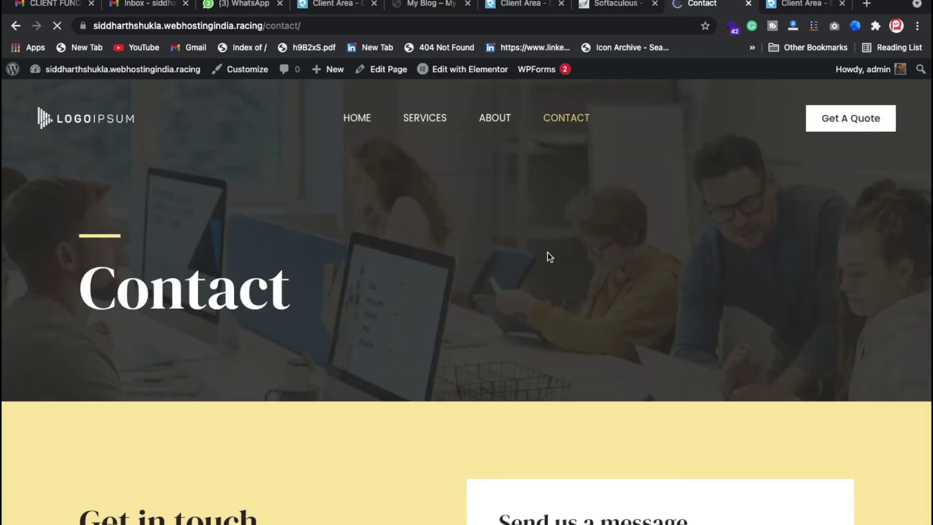
pyautogui.scroll(-1, 549, 257)
pyautogui.scroll(-6, 549, 257)
# Try the Contact form's First Name field and scroll down to the map and back
pyautogui.click(572, 213)
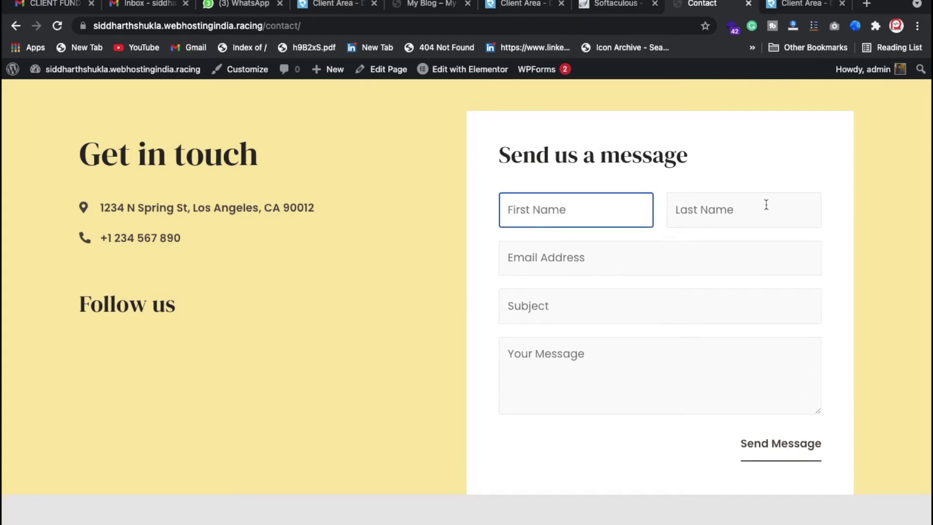
pyautogui.click(174, 153)
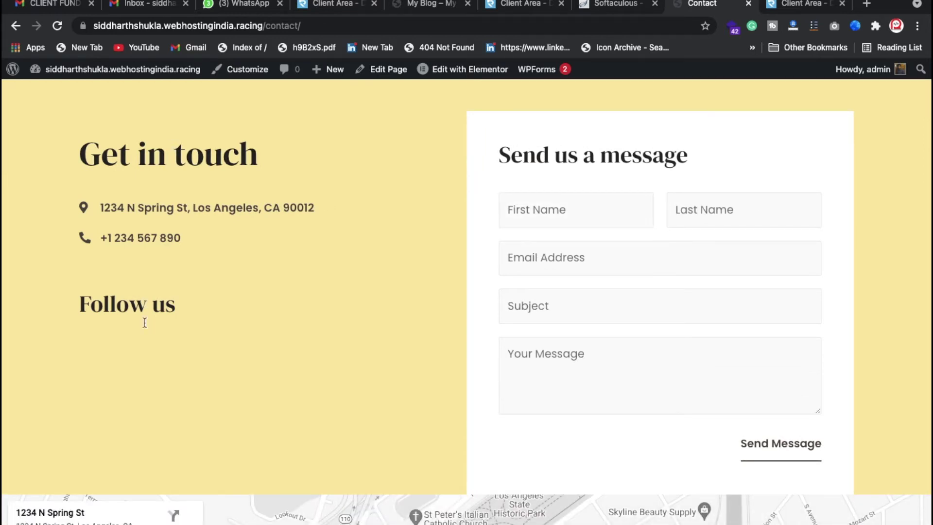
pyautogui.scroll(-5, 144, 340)
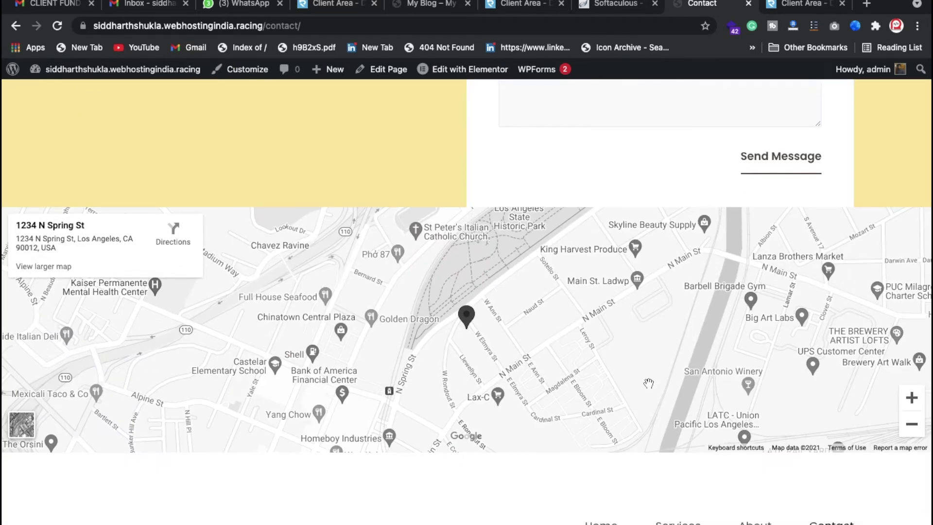
pyautogui.scroll(15, 648, 383)
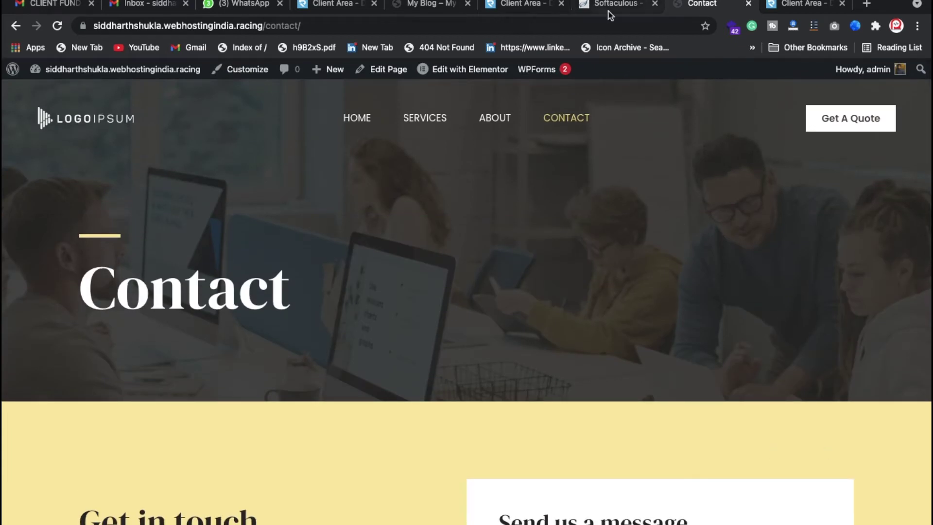
# Go via the Softaculous tab back to the LMS Pro Product Details page
pyautogui.click(621, 5)
pyautogui.scroll(10, 451, 183)
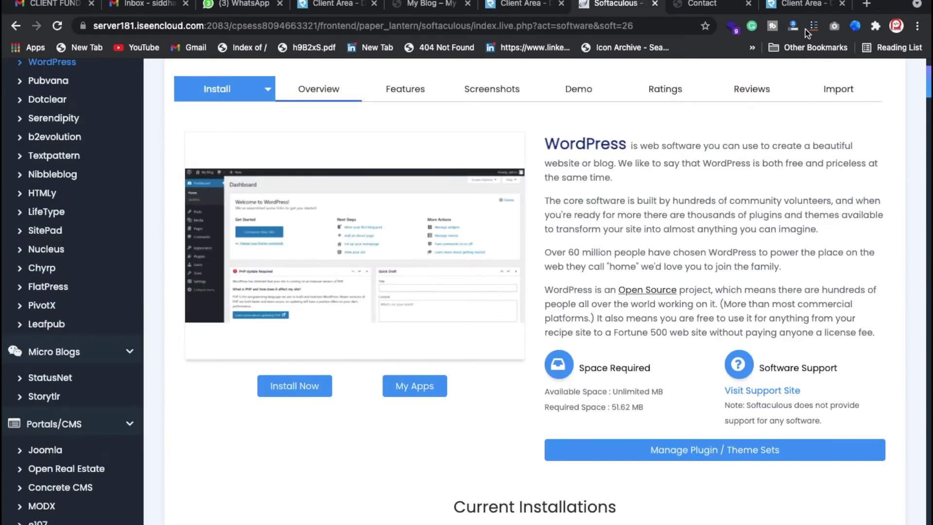
pyautogui.click(804, 4)
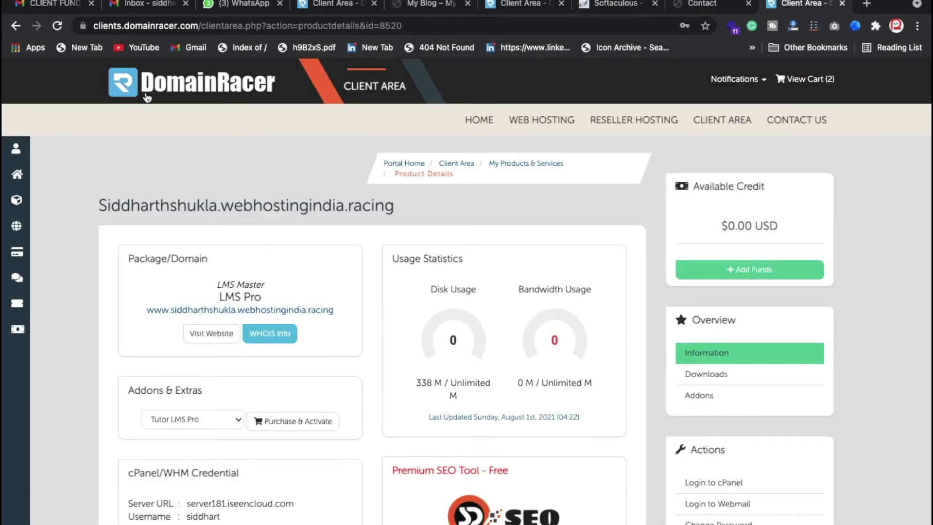
# Log in to cPanel from the LMS Pro product details and reach the cPanel main page
pyautogui.scroll(-8, 645, 459)
pyautogui.scroll(-7, 744, 279)
pyautogui.scroll(9, 740, 242)
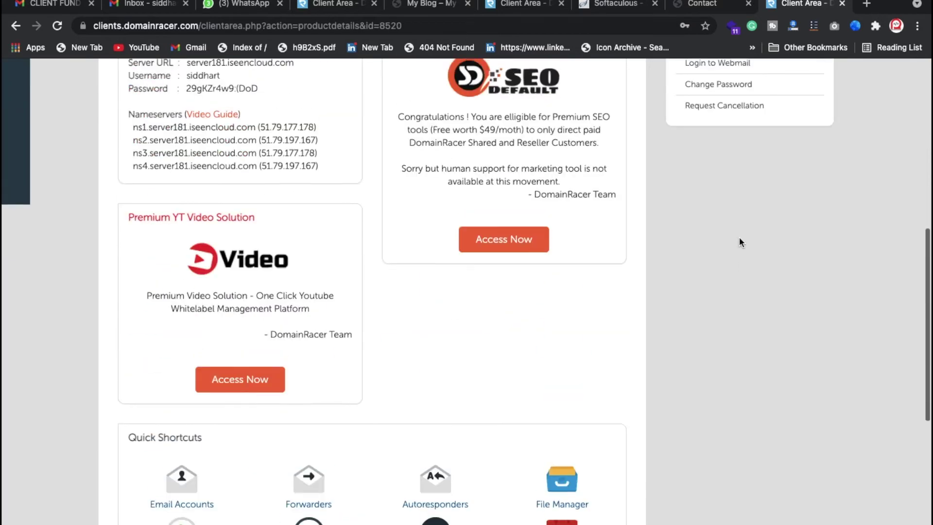
pyautogui.click(721, 187)
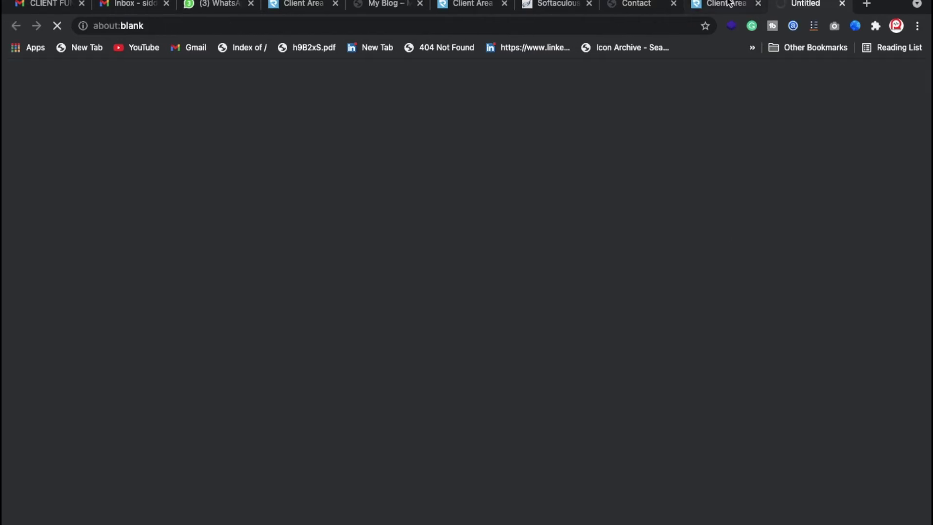
pyautogui.click(729, 5)
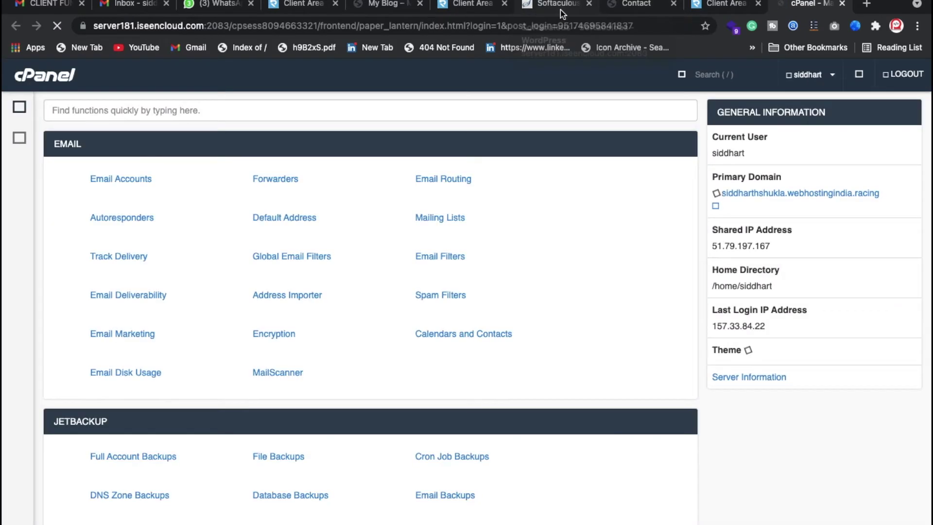
pyautogui.click(561, 9)
pyautogui.click(632, 6)
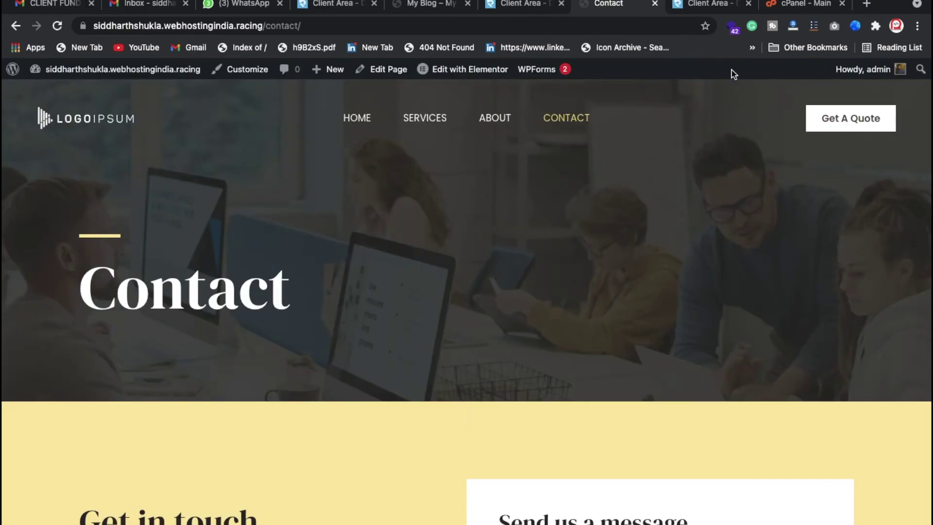
pyautogui.click(808, 10)
pyautogui.scroll(-5, 610, 369)
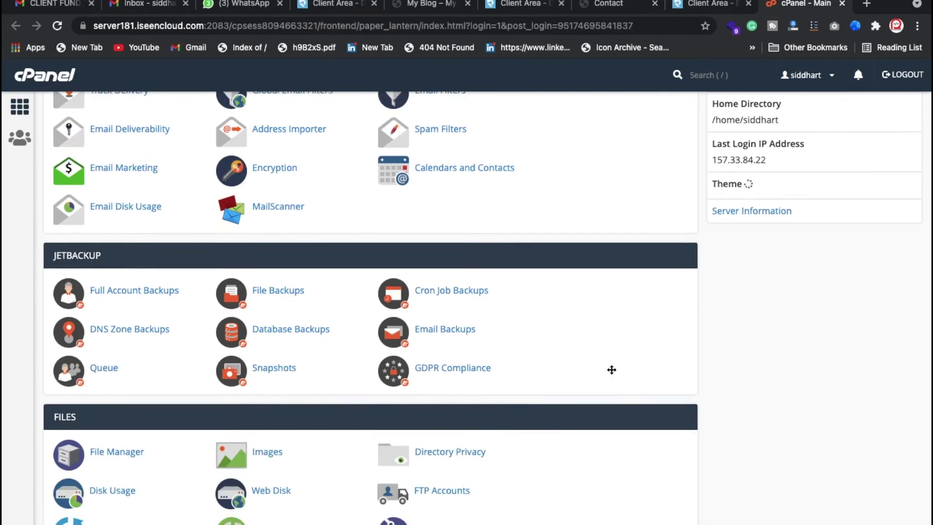
# Find 'wordpress' on the cPanel page and open the Softaculous WordPress installer
pyautogui.press('super+f')
pyautogui.write('wordpress')
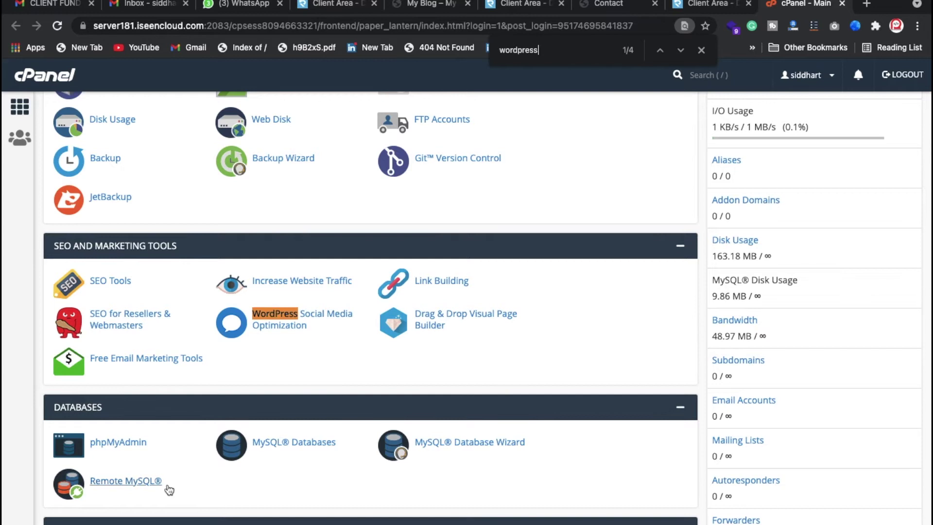
pyautogui.scroll(-20, 160, 476)
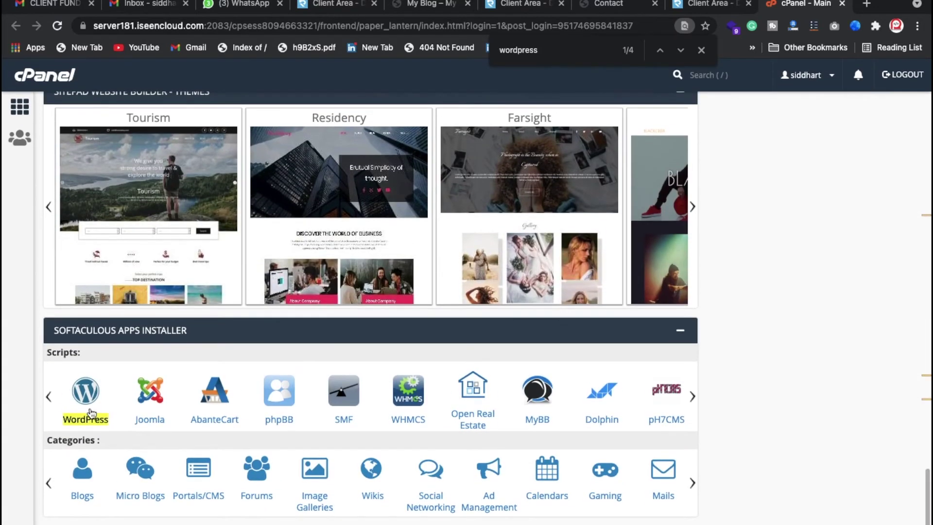
pyautogui.click(306, 265)
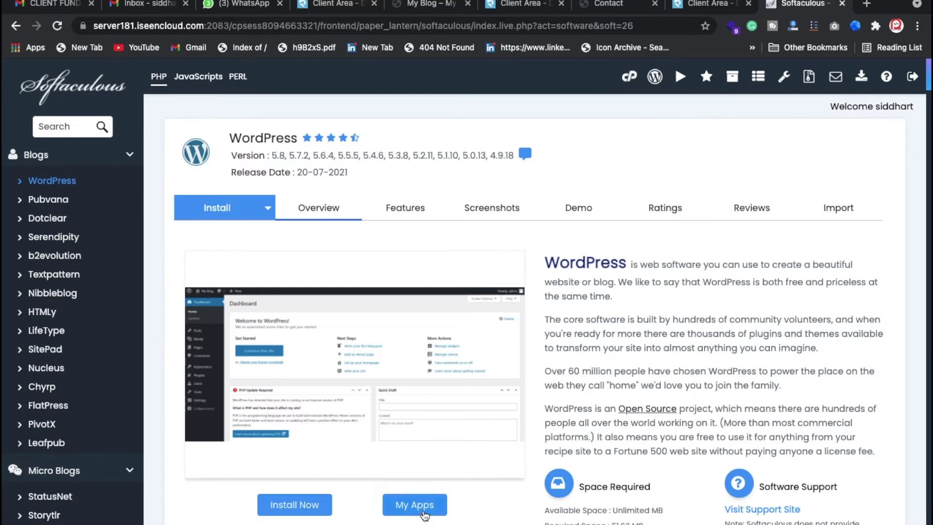
# Delete the existing WordPress 5.8 installation from My Apps and return to the WordPress overview
pyautogui.click(424, 515)
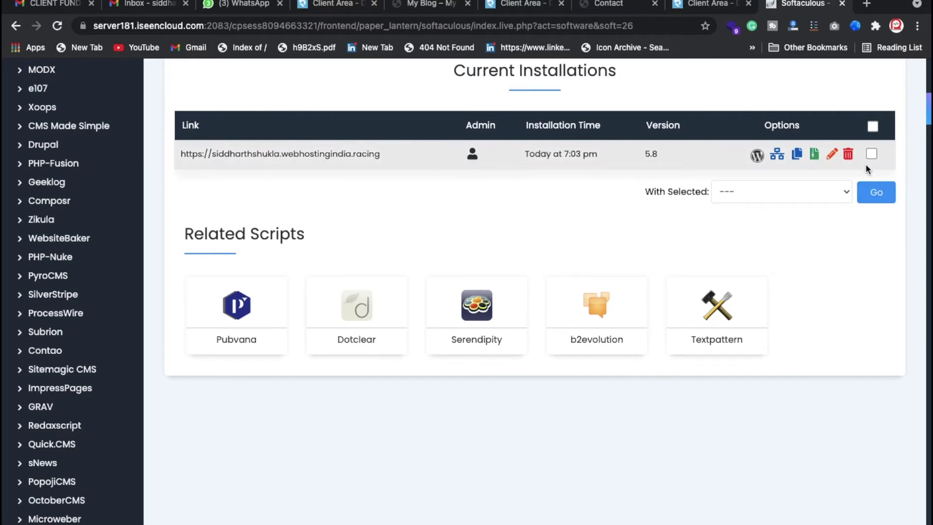
pyautogui.click(848, 154)
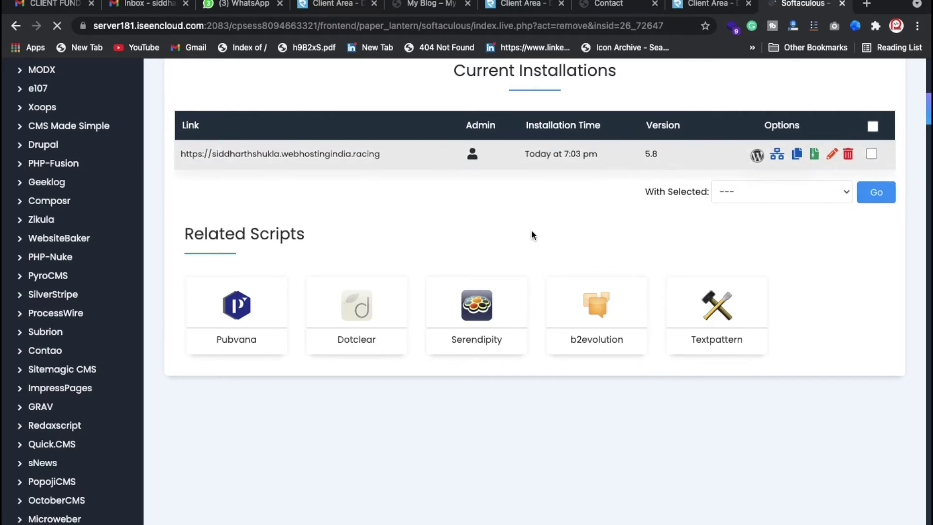
pyautogui.scroll(-10, 532, 229)
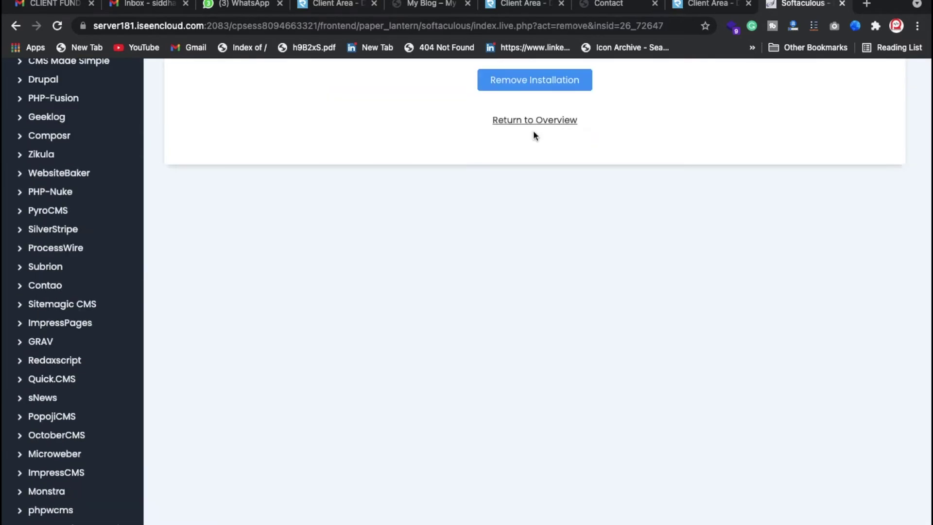
pyautogui.click(529, 87)
pyautogui.click(581, 118)
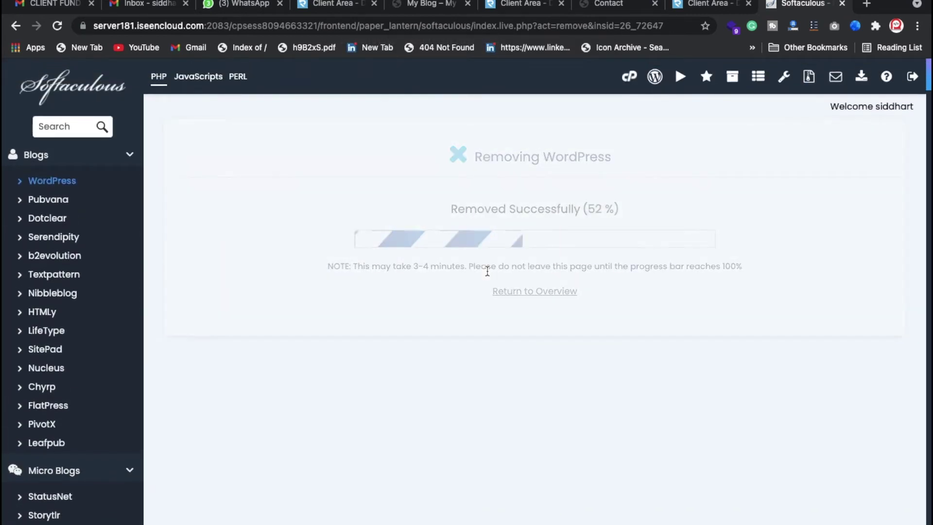
pyautogui.click(535, 197)
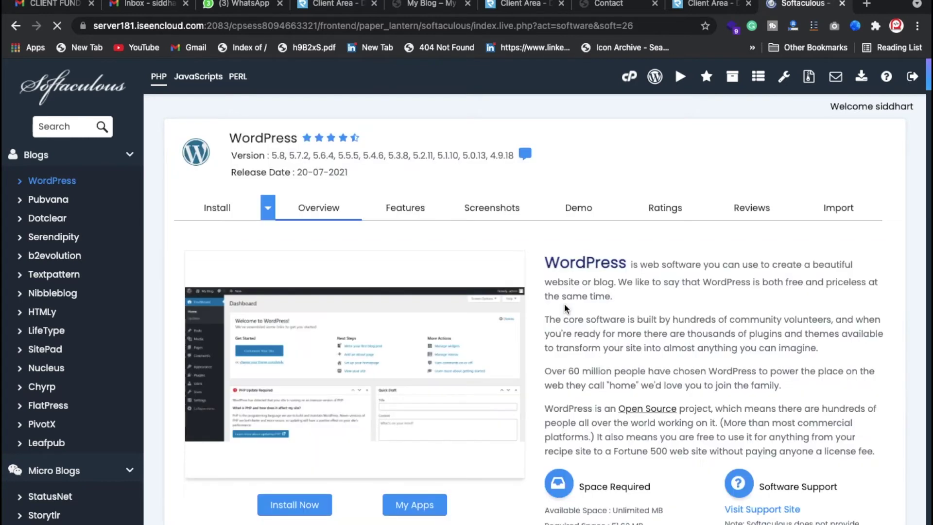
# Start a new WordPress install at the domain root, clearing the directory and 'My Blog' site name
pyautogui.click(279, 509)
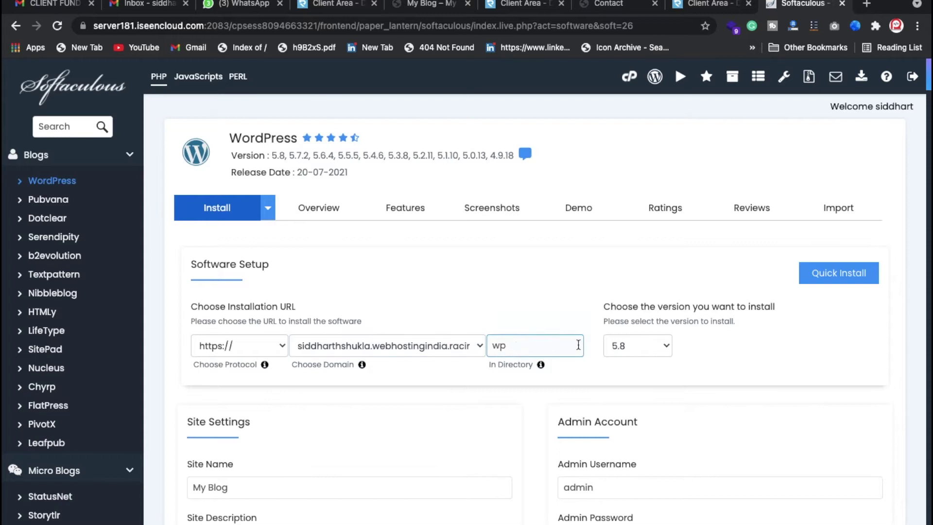
pyautogui.doubleClick(503, 345)
pyautogui.press('BackSpace')
pyautogui.scroll(-1, 442, 413)
pyautogui.scroll(-2, 442, 413)
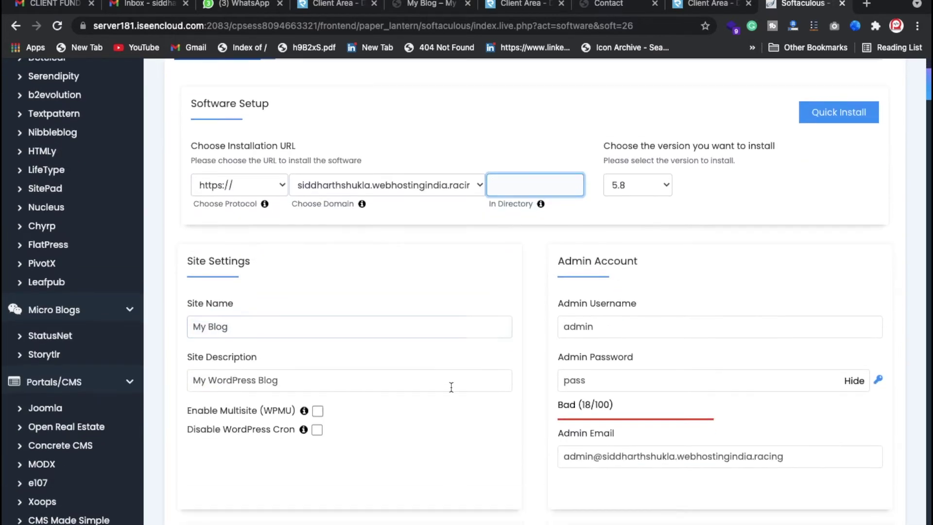
pyautogui.doubleClick(302, 327)
pyautogui.tripleClick(302, 327)
pyautogui.press('BackSpace')
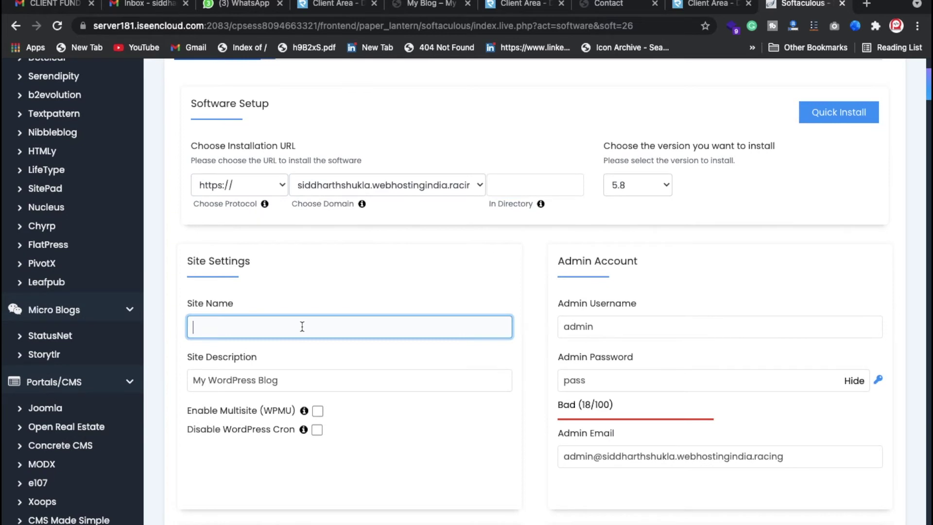
# Replace the admin password with a new password
pyautogui.click(635, 326)
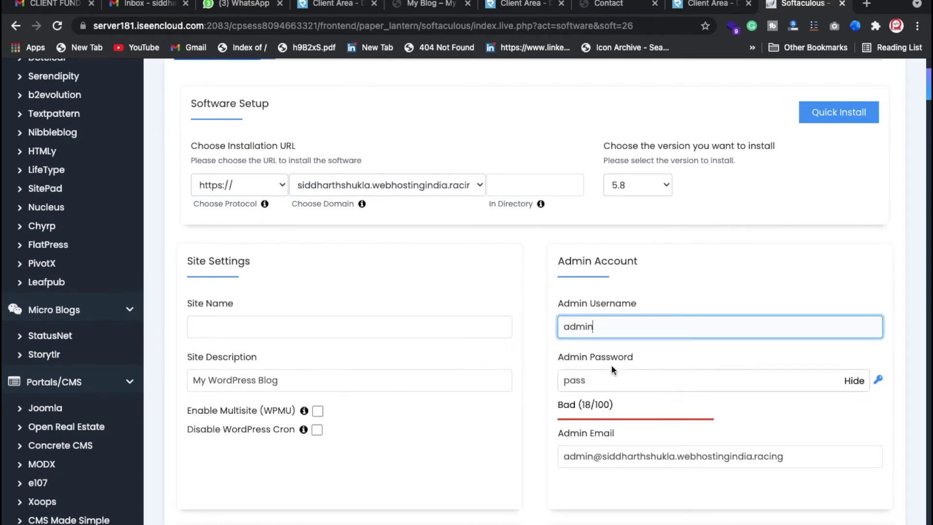
pyautogui.click(606, 381)
pyautogui.click(855, 380)
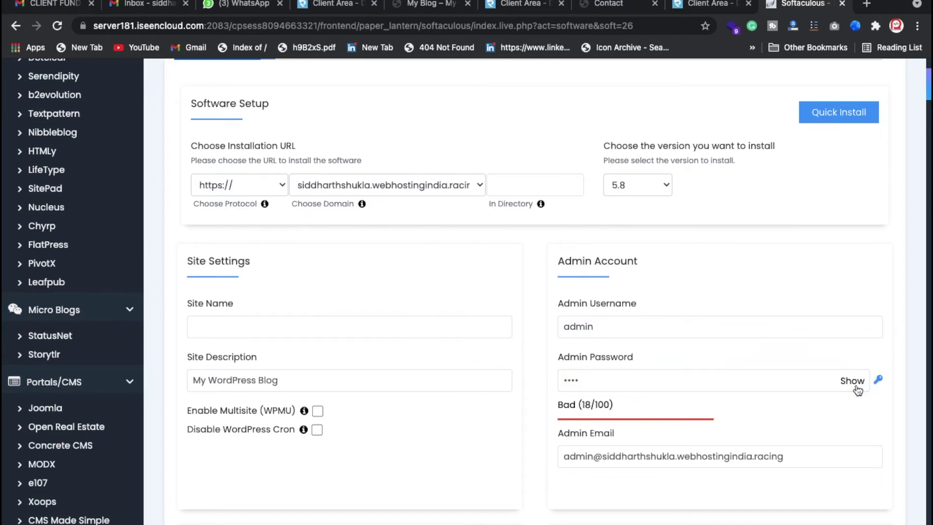
pyautogui.doubleClick(750, 384)
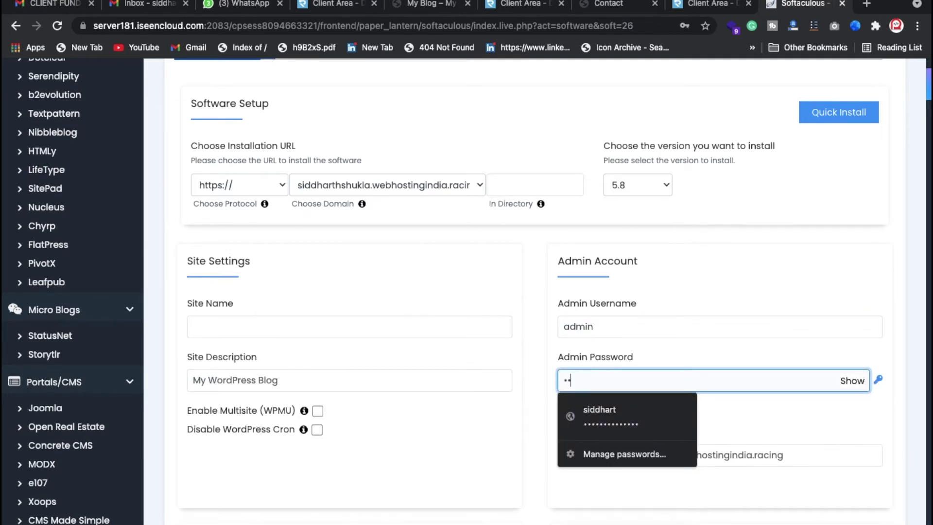
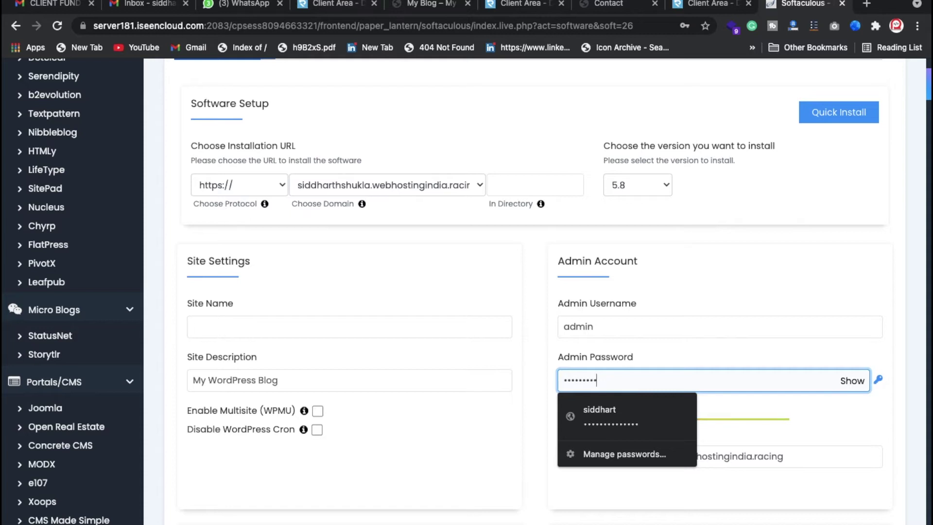
pyautogui.click(850, 396)
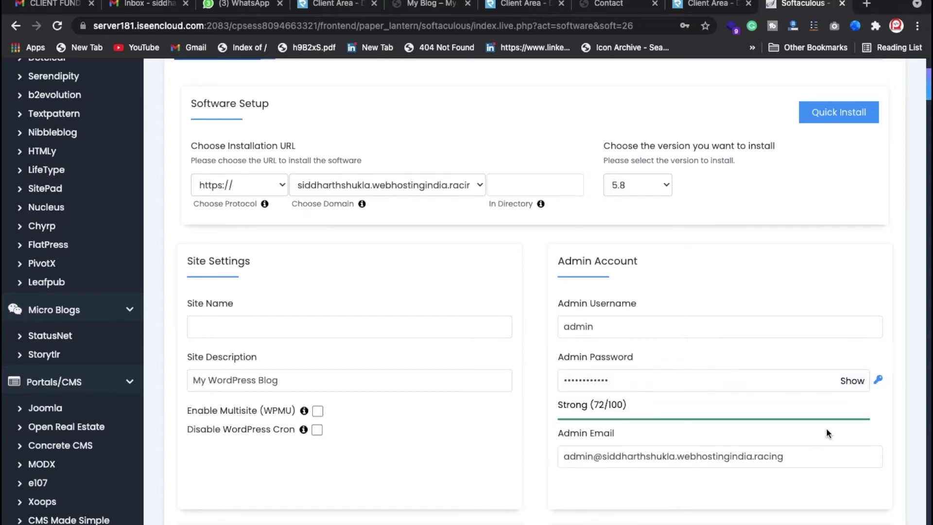
# Enter a new admin e-mail address and preview the Twenty Twenty-One theme
pyautogui.scroll(-3, 777, 404)
pyautogui.tripleClick(769, 283)
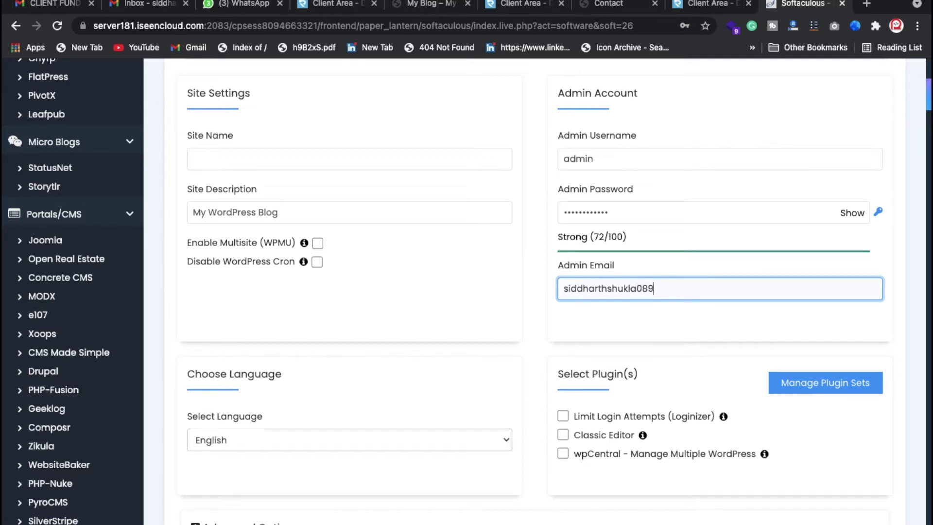
pyautogui.hotkey('ctrl', 'a')
pyautogui.scroll(-4, 375, 329)
pyautogui.scroll(-6, 312, 358)
pyautogui.click(262, 285)
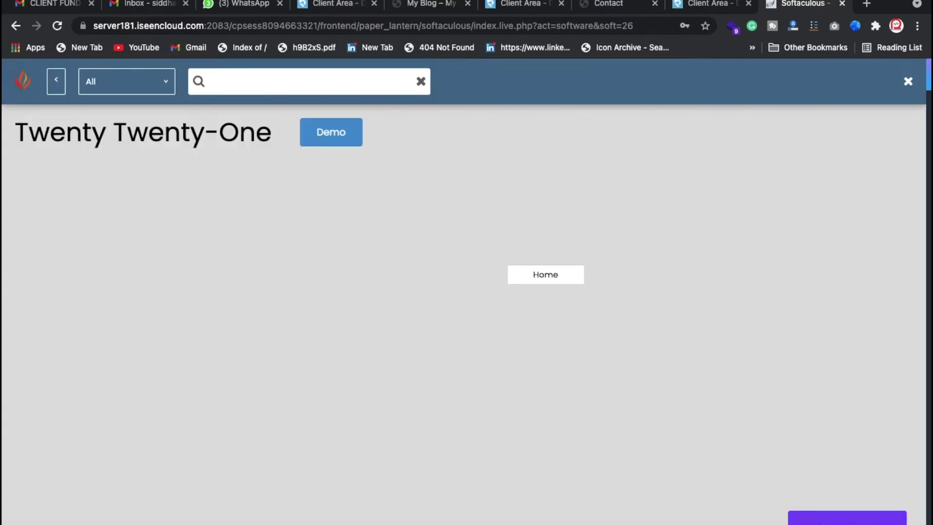
# Select Twenty Twenty-One with its demo images and submit; the install fails because Site Name is empty
pyautogui.click(872, 513)
pyautogui.click(571, 396)
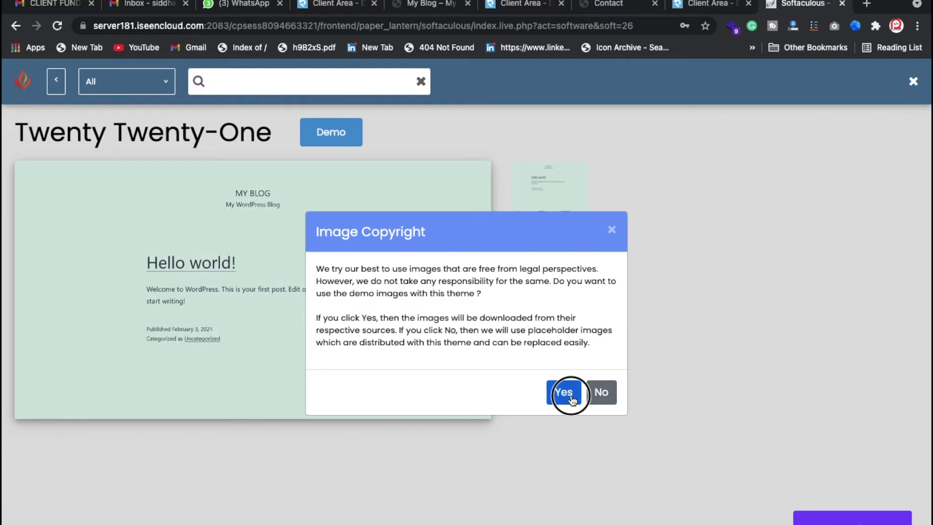
pyautogui.click(554, 360)
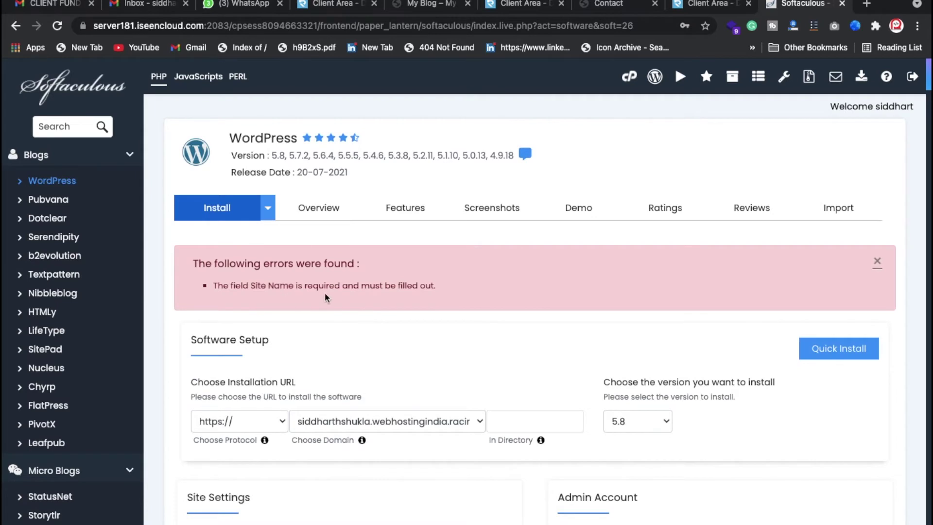
pyautogui.scroll(-4, 354, 291)
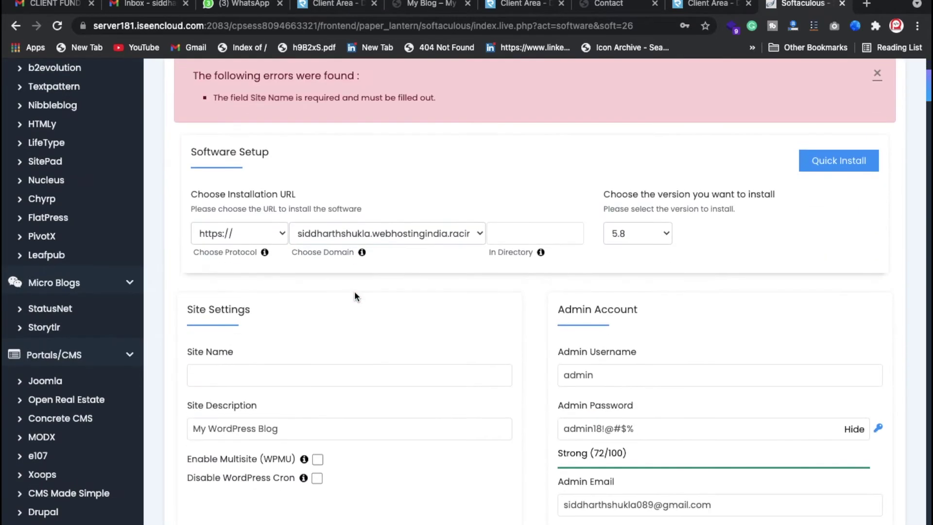
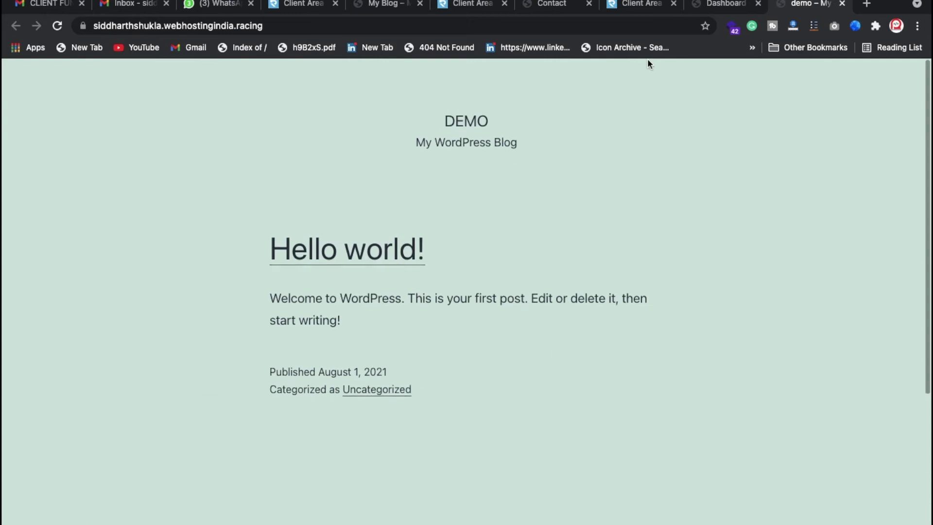
# Search the theme directory for 'astra' and install the Astra theme
pyautogui.click(726, 4)
pyautogui.moveTo(48, 268)
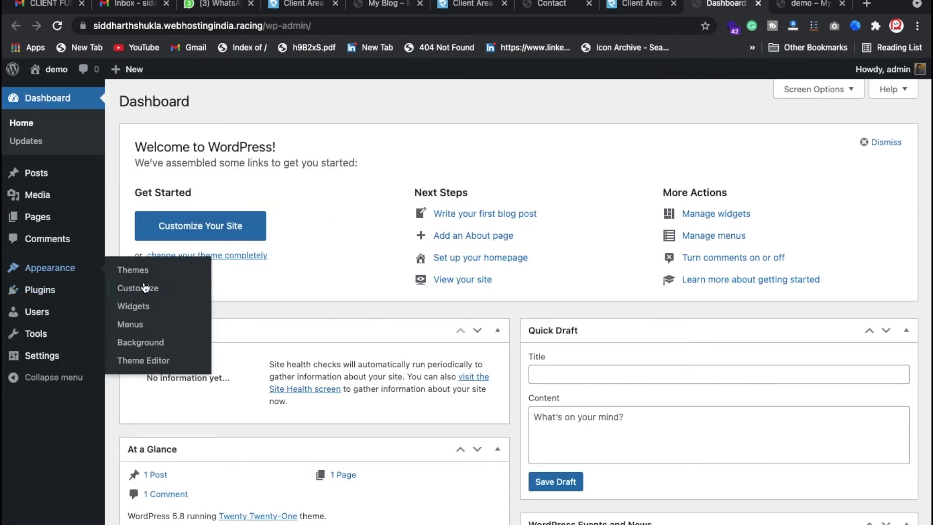
pyautogui.click(133, 270)
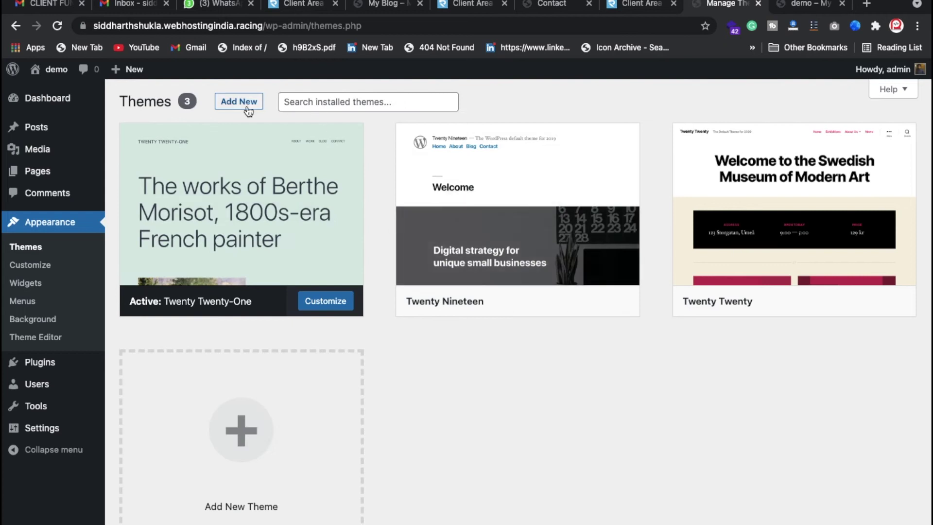
pyautogui.click(249, 109)
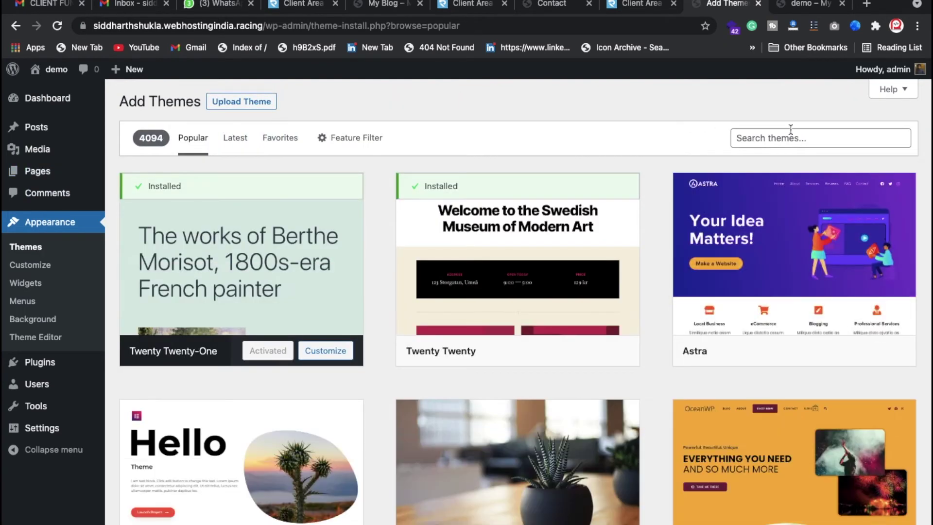
pyautogui.click(791, 137)
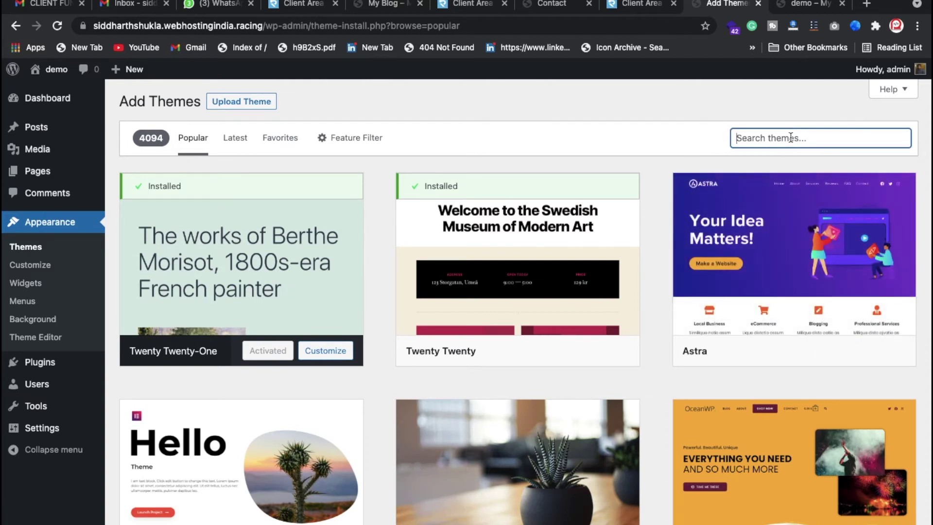
pyautogui.write('astra')
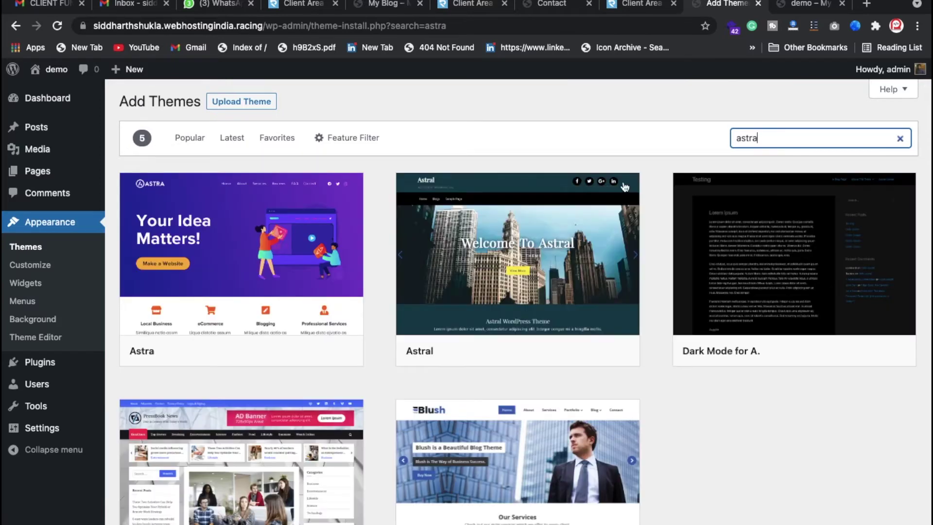
pyautogui.click(291, 352)
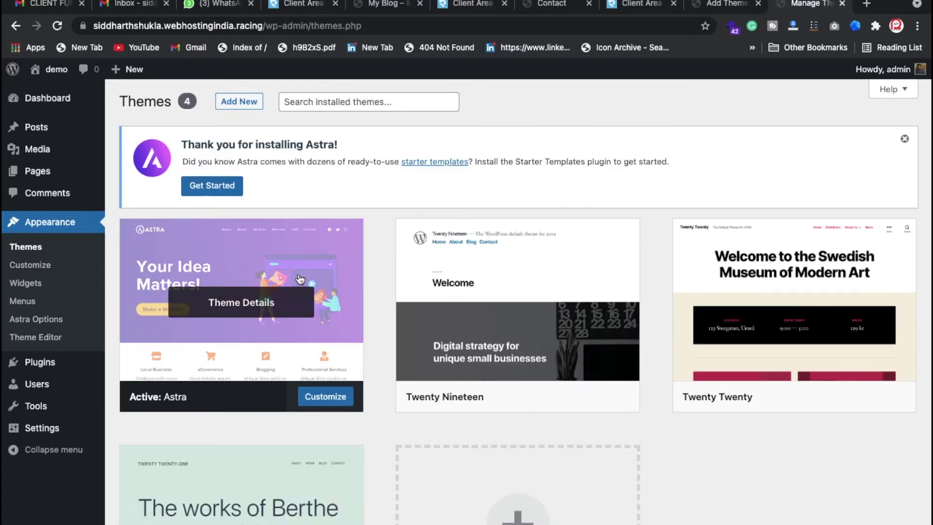
# Install the Starter Templates importer plugin from the Astra options page
pyautogui.click(282, 266)
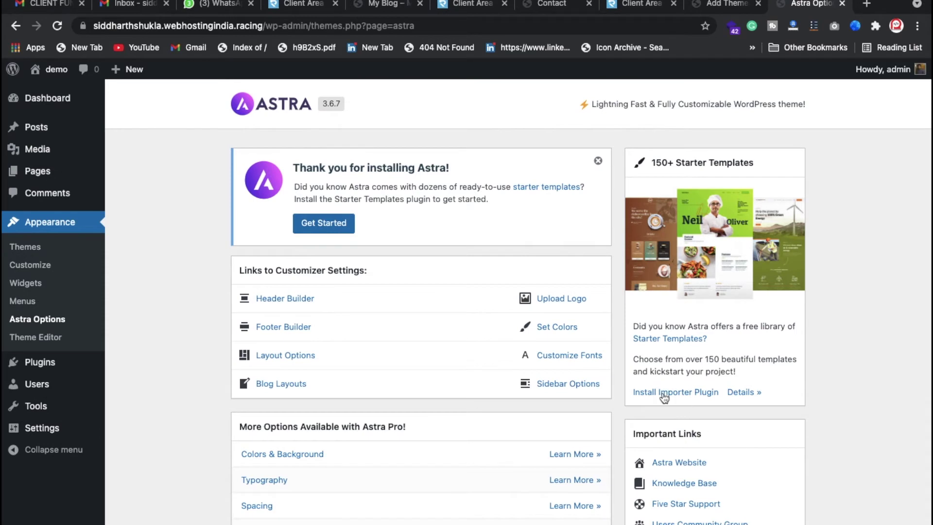
pyautogui.click(668, 394)
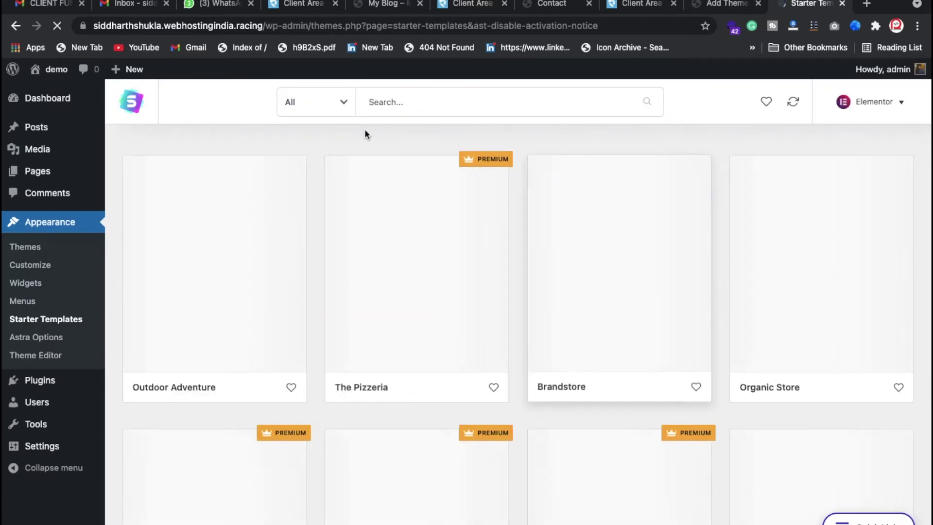
# Filter the templates to Free, search 'digi' and open the Digital Agency template
pyautogui.click(325, 108)
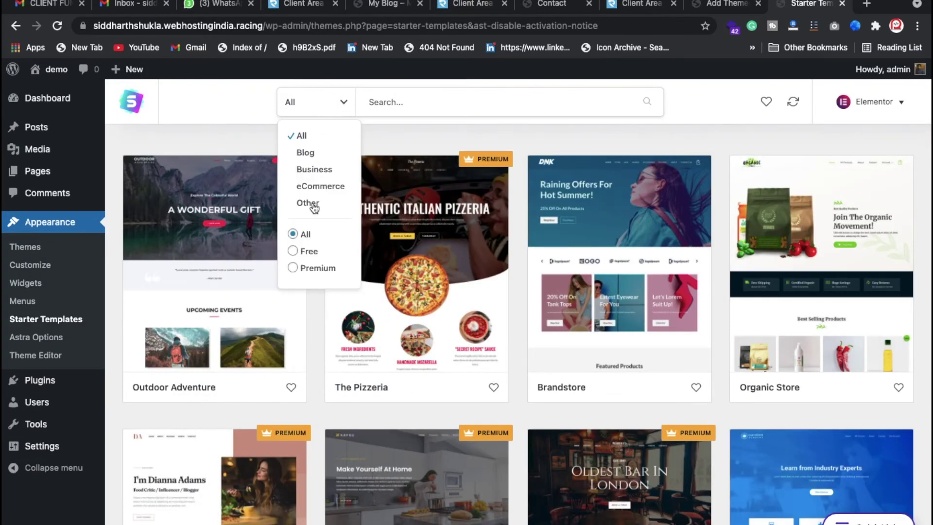
pyautogui.click(391, 105)
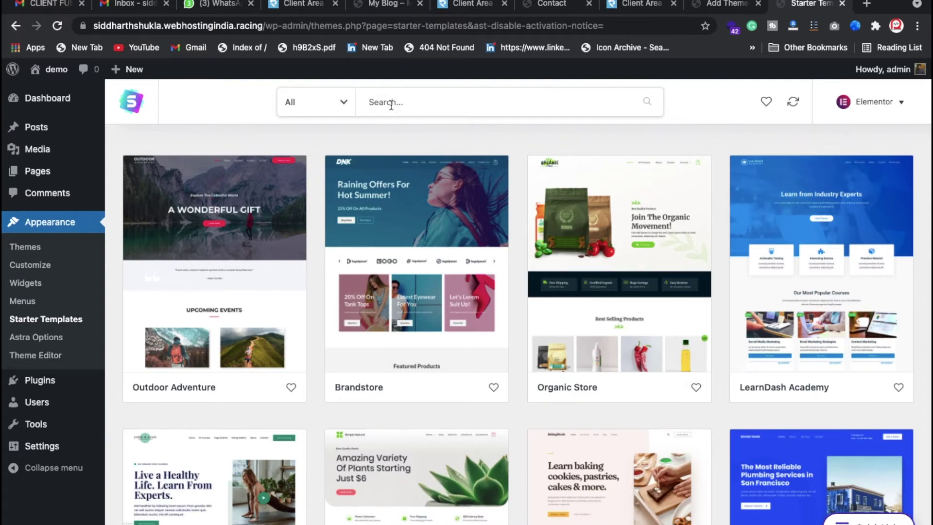
pyautogui.write('digi')
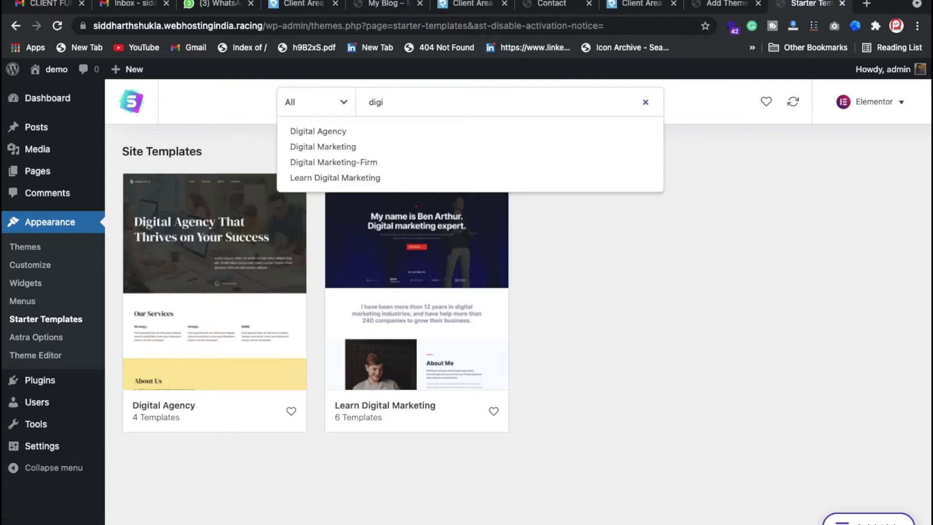
pyautogui.click(240, 221)
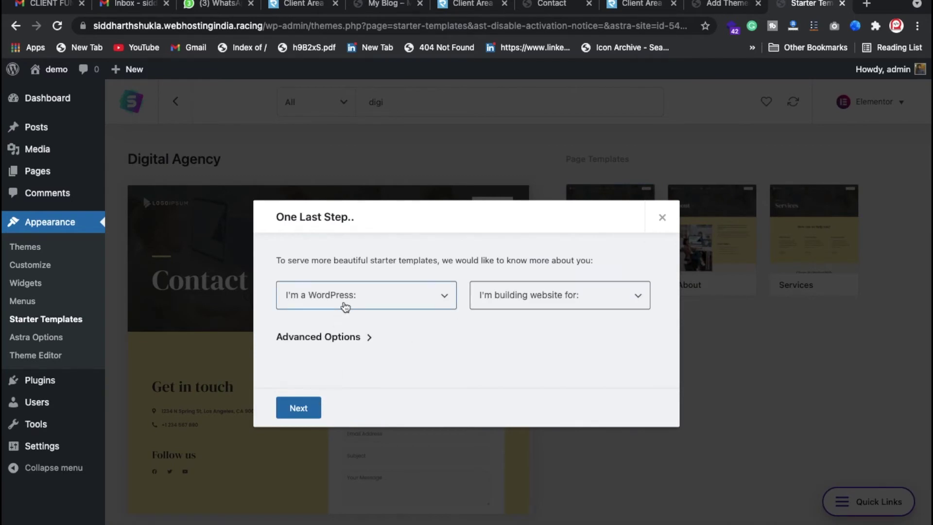
# Answer the setup questions: Intermediate experience level, site built for Myself/My company
pyautogui.click(345, 304)
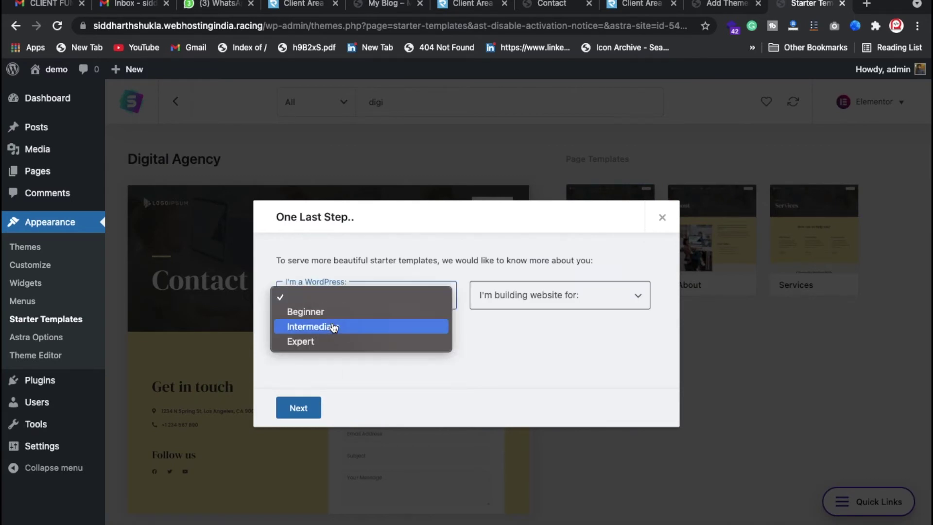
pyautogui.click(335, 324)
pyautogui.click(544, 296)
pyautogui.click(522, 312)
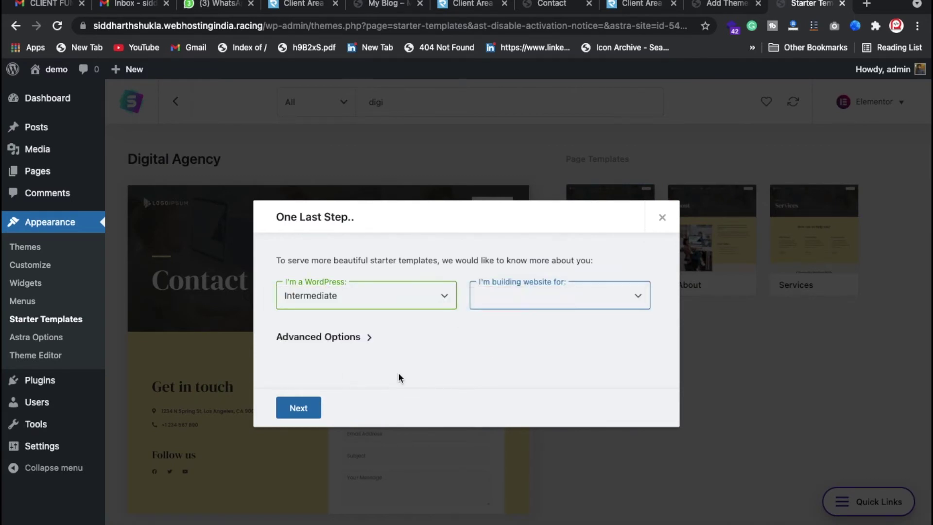
pyautogui.click(288, 409)
# Enter your first name and work e-mail, then submit to import the Digital Agency site
pyautogui.click(381, 303)
pyautogui.write('Si')
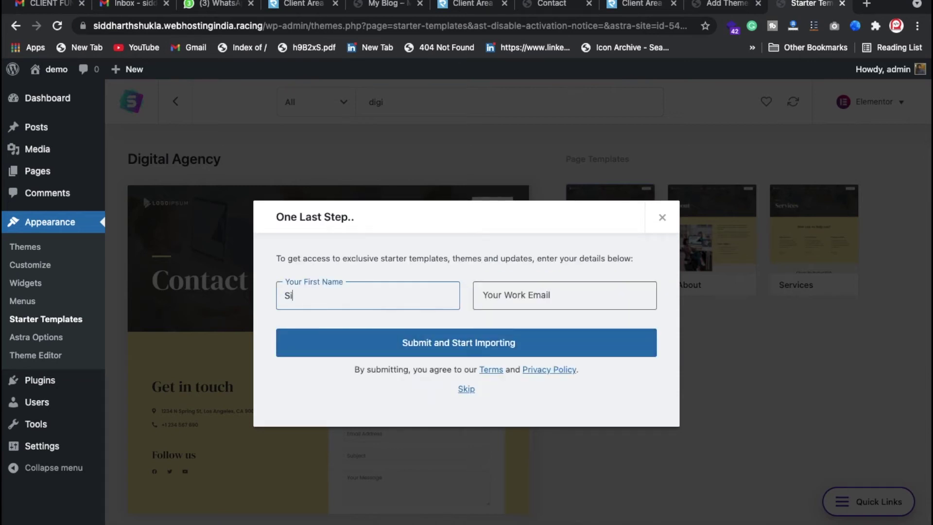
pyautogui.write('ddharth')
pyautogui.press('Tab')
pyautogui.click(423, 345)
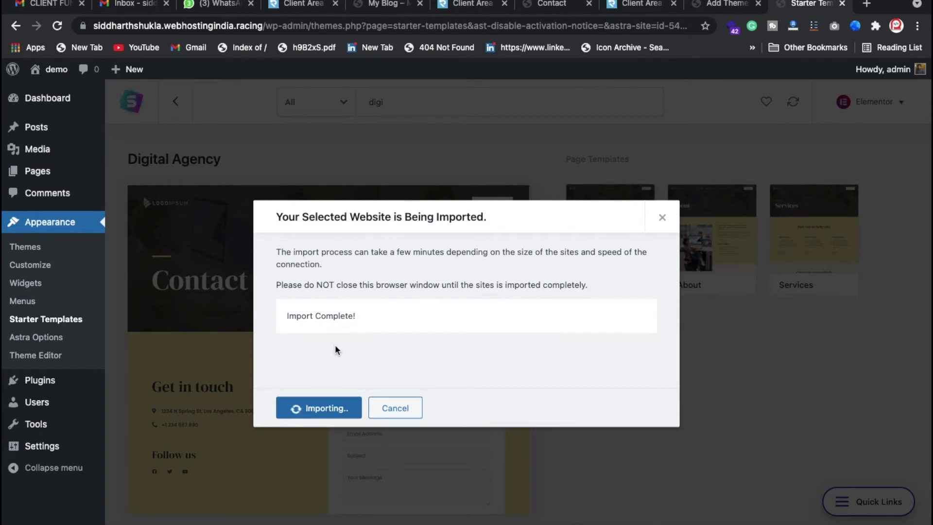
pyautogui.click(311, 407)
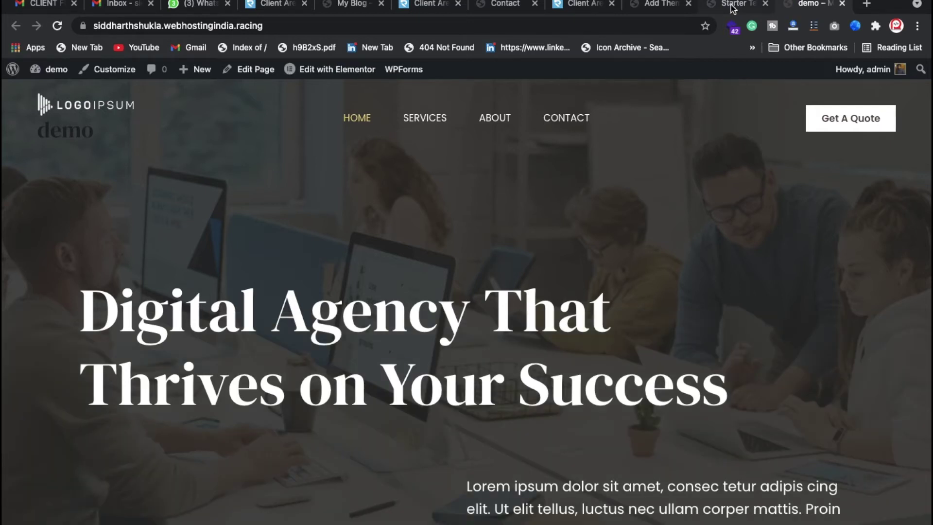
# Open the Customizer from the admin bar on the live Digital Agency home page
pyautogui.click(114, 72)
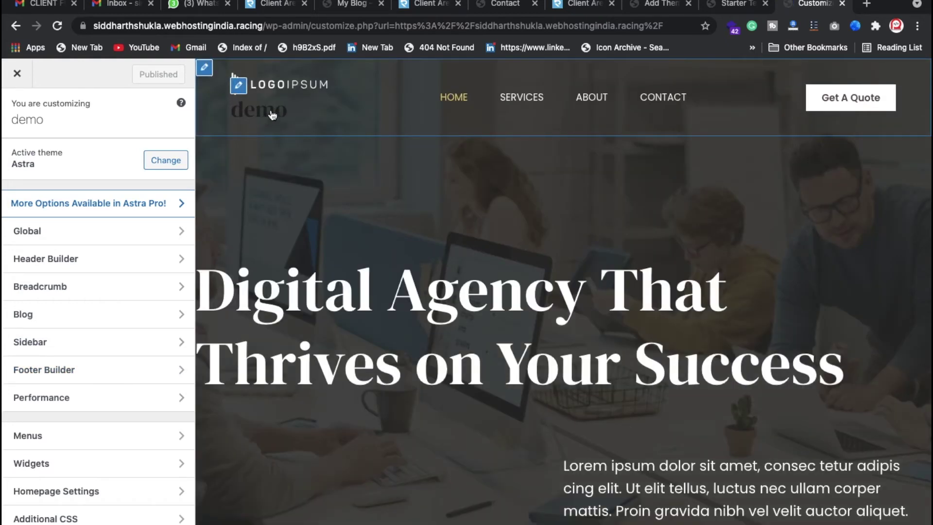
# Clear the Site Title in the header logo settings and publish the change
pyautogui.click(239, 87)
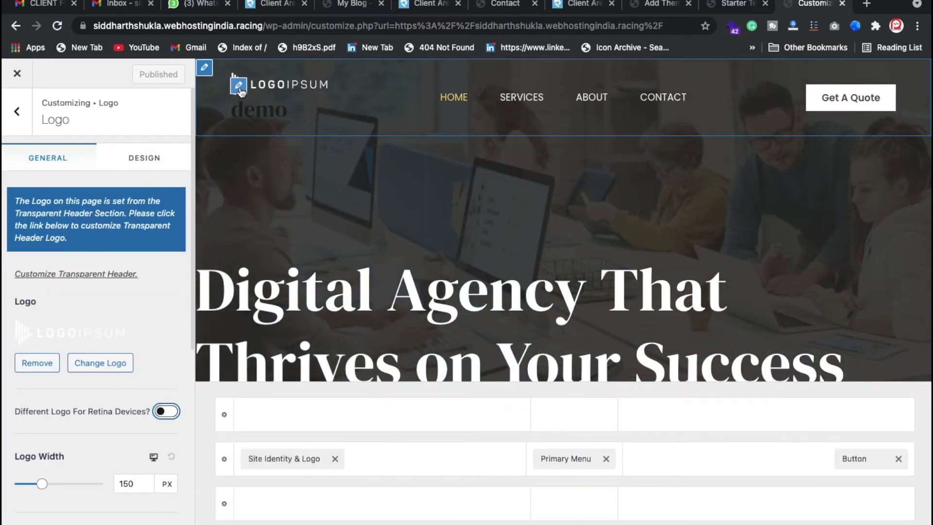
pyautogui.scroll(-5, 255, 209)
pyautogui.scroll(-5, 80, 416)
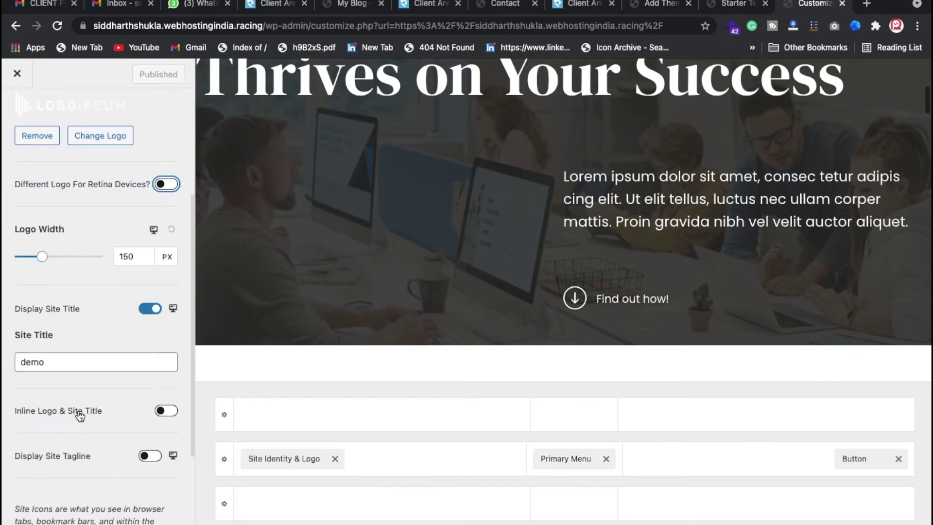
pyautogui.scroll(-2, 80, 416)
pyautogui.click(81, 265)
pyautogui.doubleClick(82, 264)
pyautogui.press('BackSpace')
pyautogui.click(148, 76)
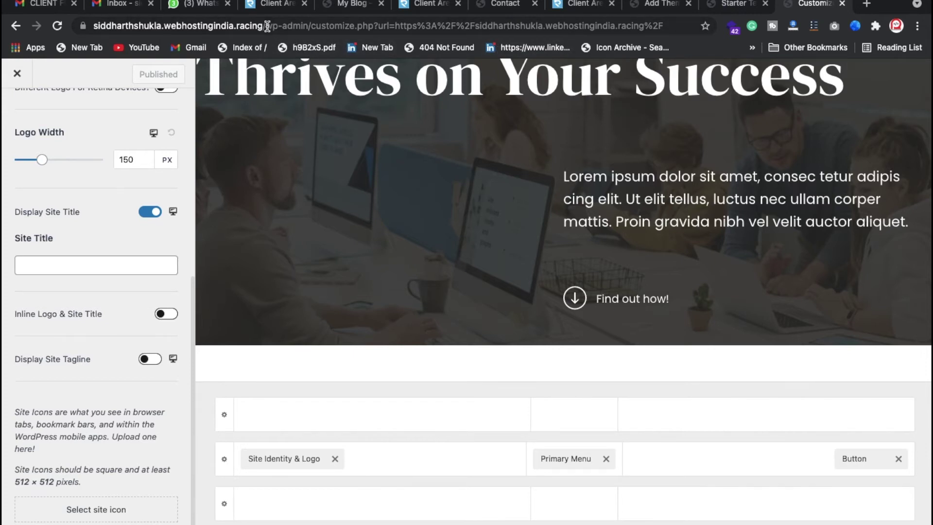
# Load the site's bare domain to view the live home page
pyautogui.scroll(10, 119, 262)
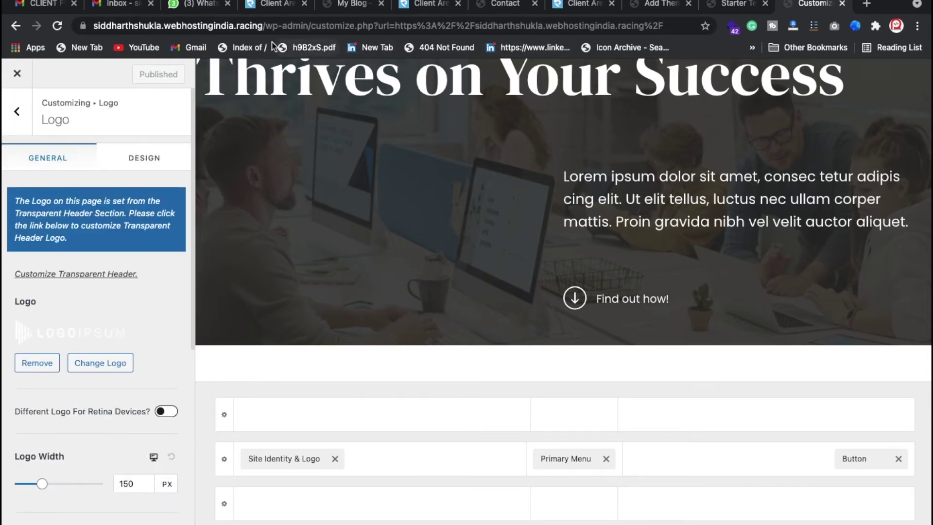
pyautogui.click(265, 27)
pyautogui.hotkey('shift', 'End')
pyautogui.press('BackSpace')
pyautogui.press('Return')
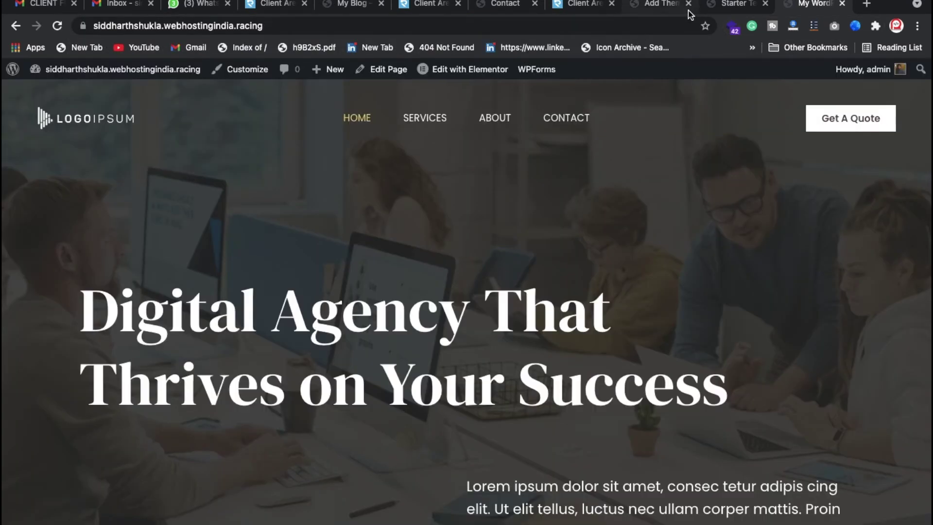
# Close the Add Themes and Starter Templates tabs and open the home page in Elementor
pyautogui.click(689, 3)
pyautogui.click(688, 4)
pyautogui.scroll(-5, 233, 353)
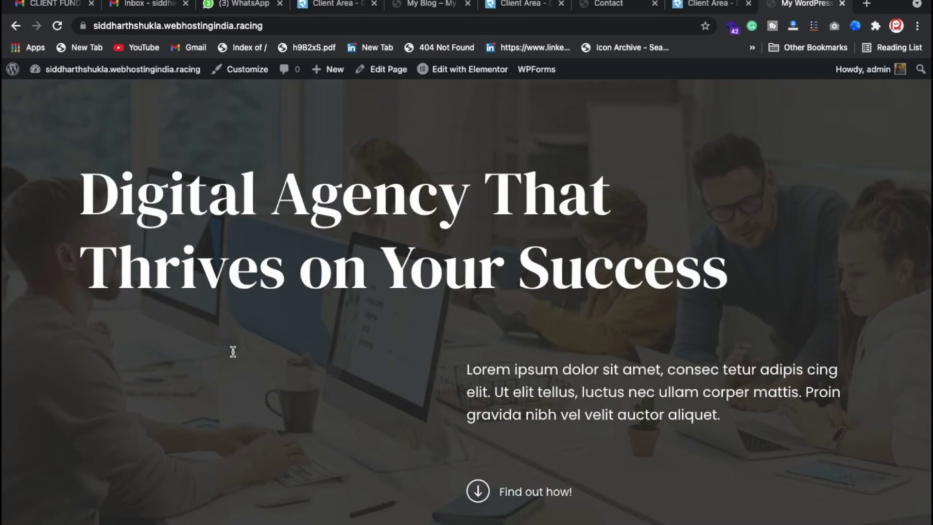
pyautogui.scroll(3, 235, 357)
pyautogui.moveTo(451, 68)
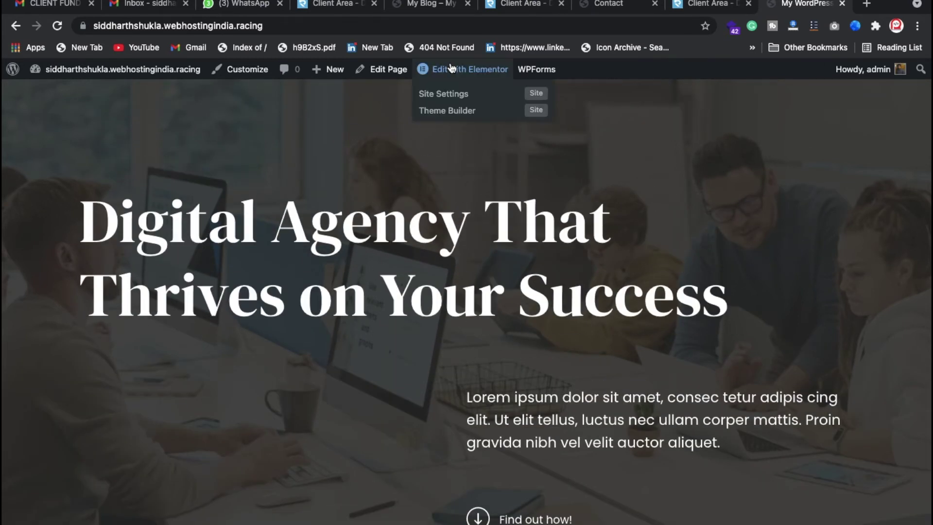
pyautogui.click(451, 68)
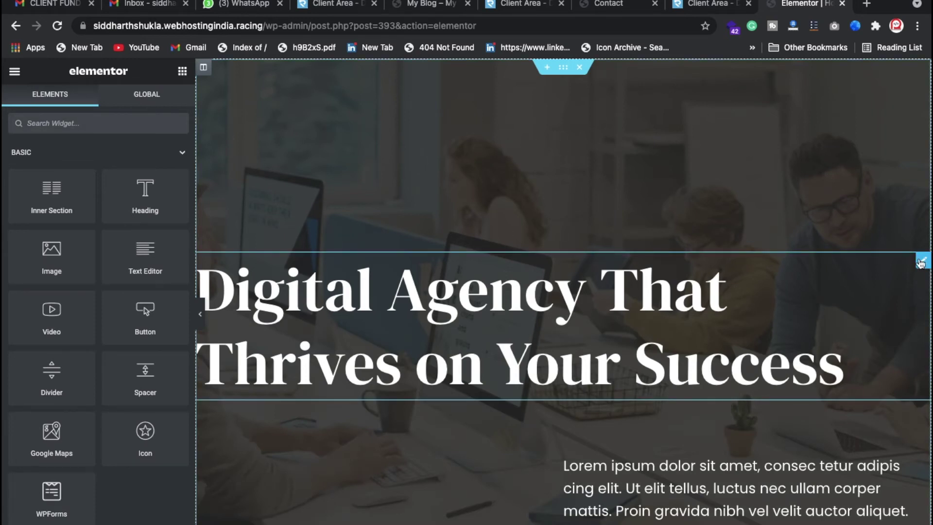
# Set the hero heading's text colour to off-white #F9F4F4 in its Style settings
pyautogui.click(453, 333)
pyautogui.click(120, 196)
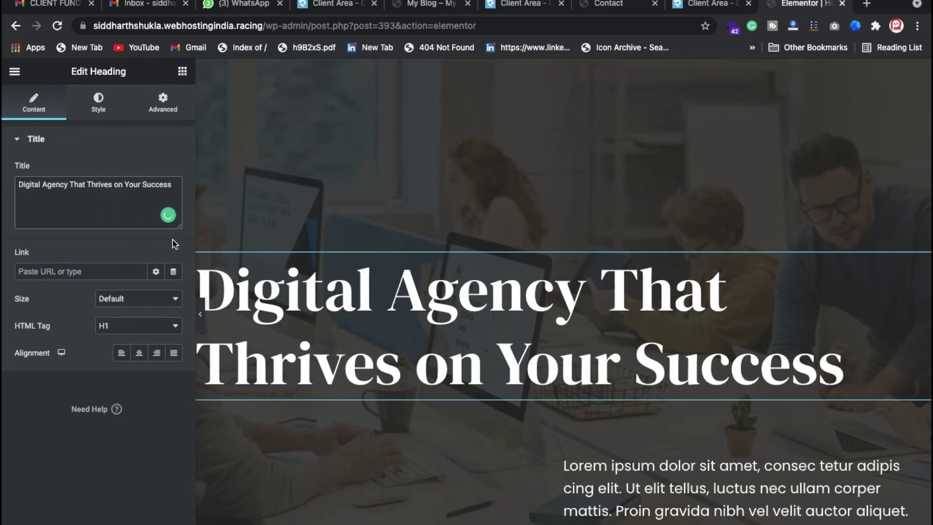
pyautogui.click(163, 106)
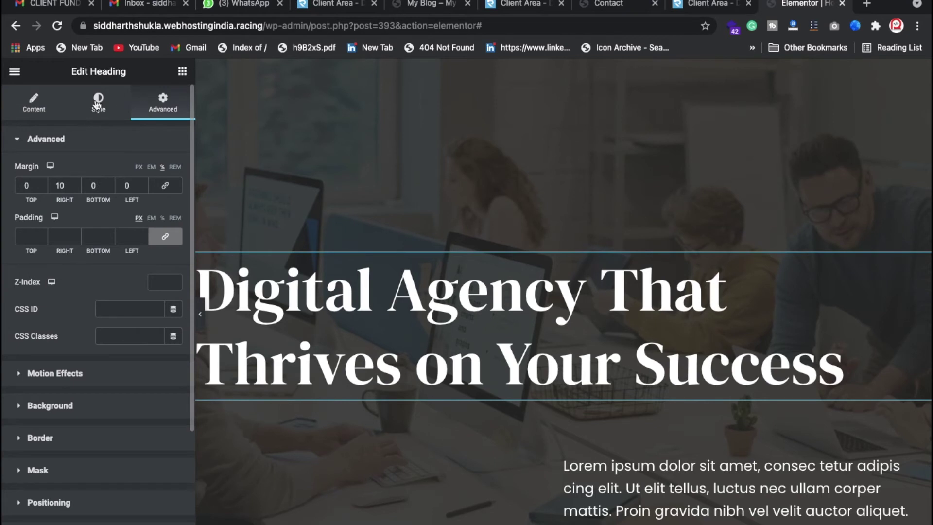
pyautogui.click(98, 105)
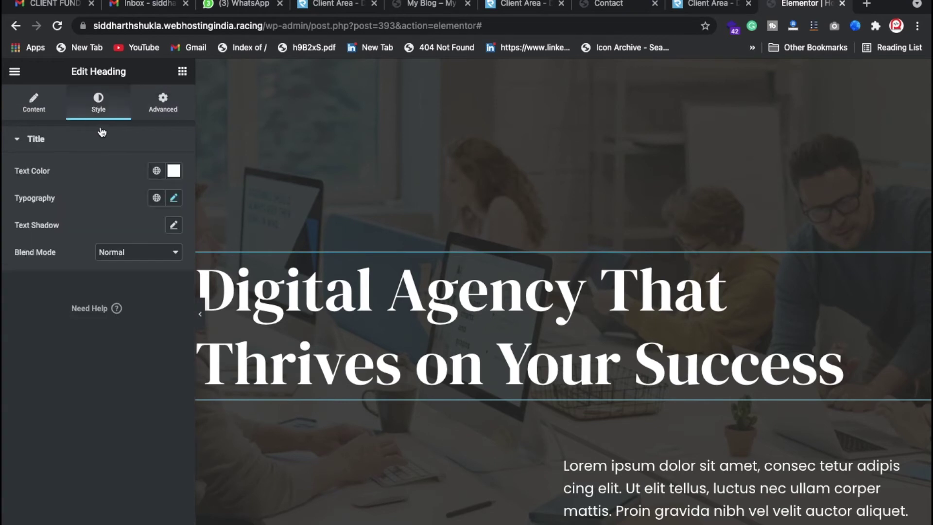
pyautogui.click(174, 171)
pyautogui.click(153, 234)
pyautogui.moveTo(132, 243); pyautogui.dragTo(29, 220)
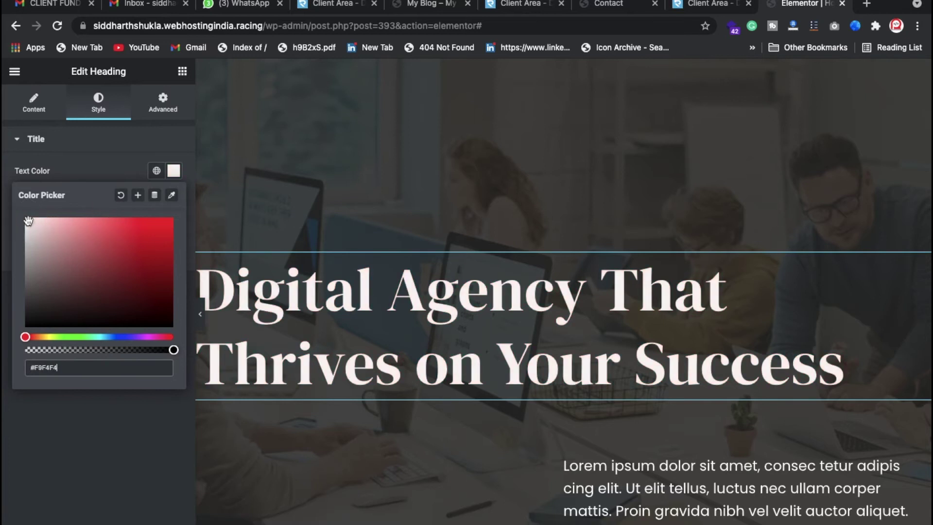
pyautogui.click(143, 467)
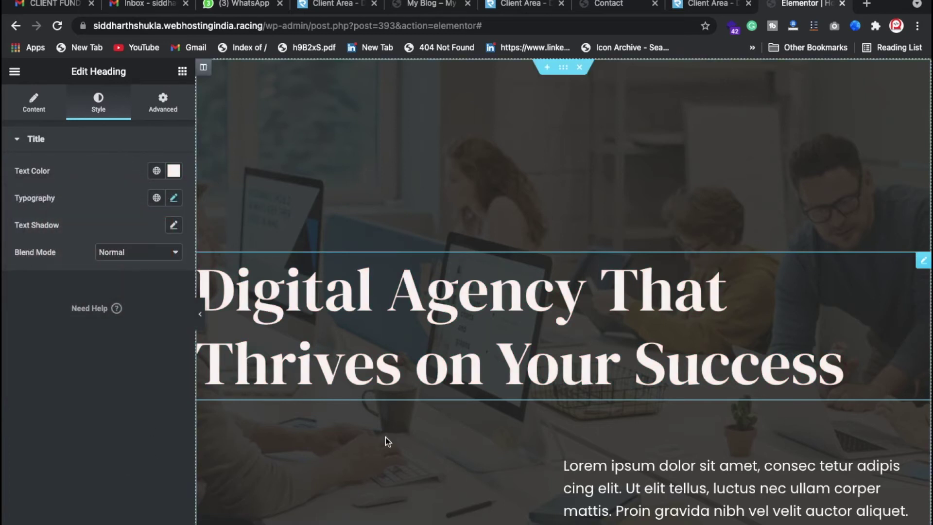
pyautogui.click(924, 416)
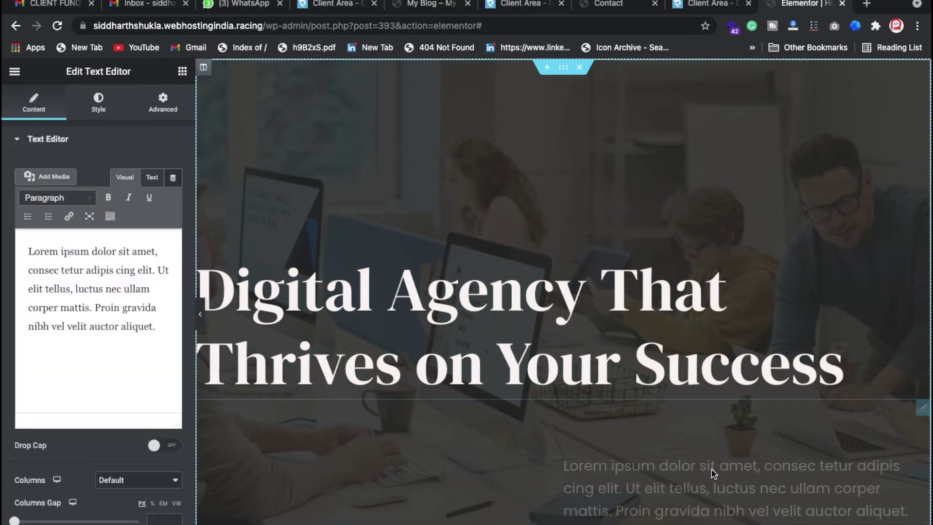
# Review the hero column's layout, style and advanced settings, then select the Our Services heading
pyautogui.scroll(-10, 481, 302)
pyautogui.scroll(10, 481, 302)
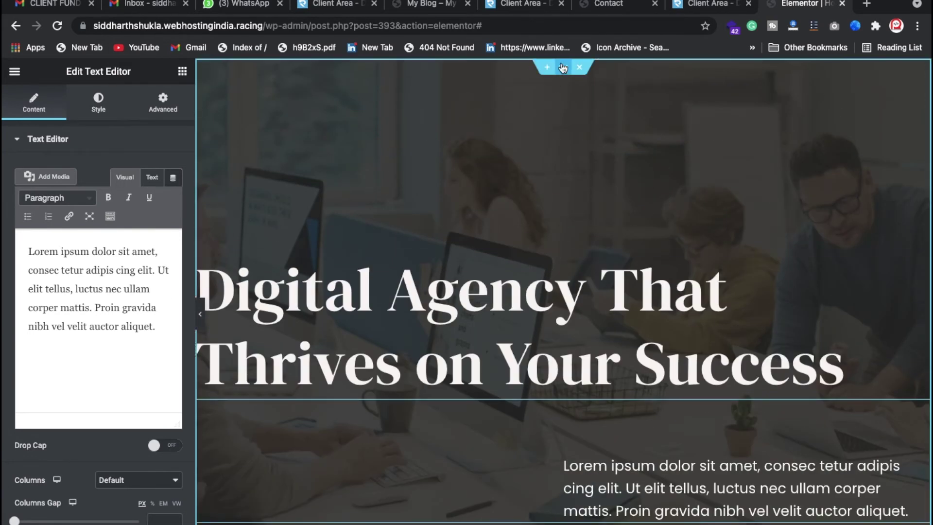
pyautogui.click(203, 68)
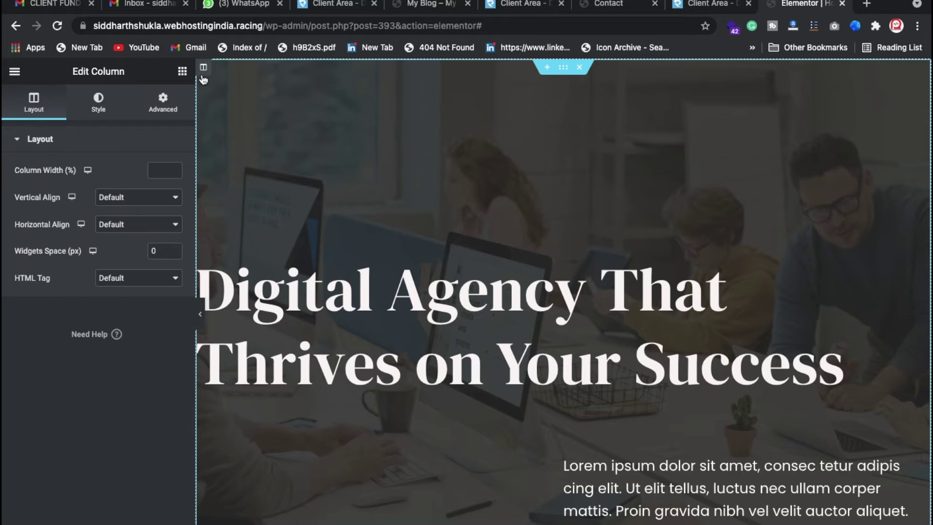
pyautogui.click(163, 101)
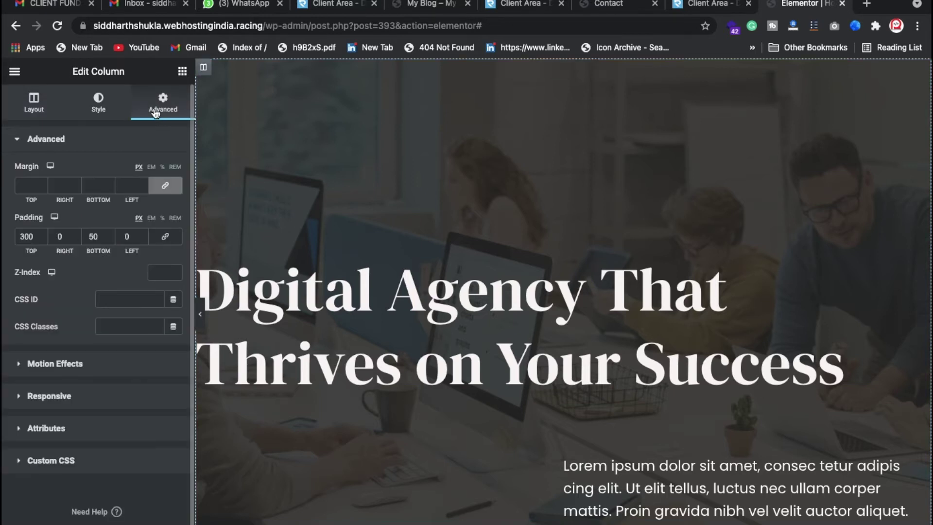
pyautogui.click(97, 105)
pyautogui.click(35, 104)
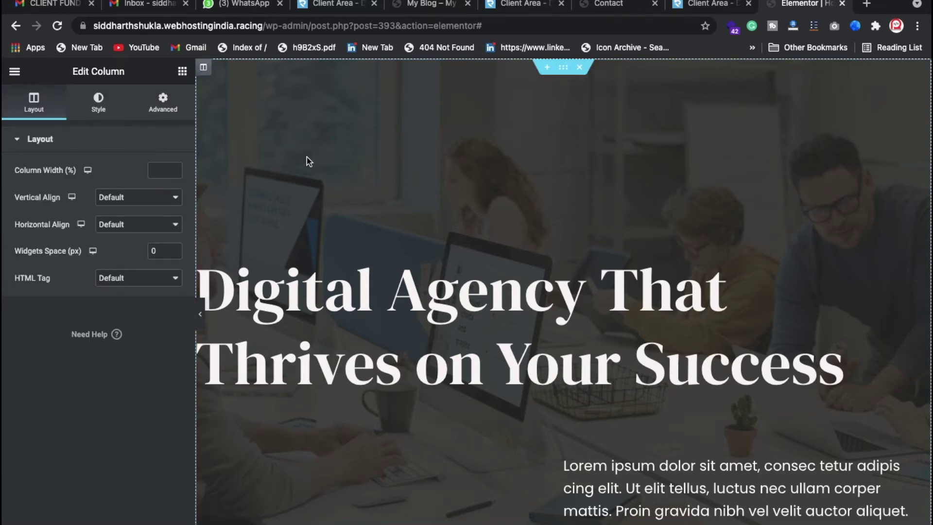
pyautogui.scroll(-8, 463, 386)
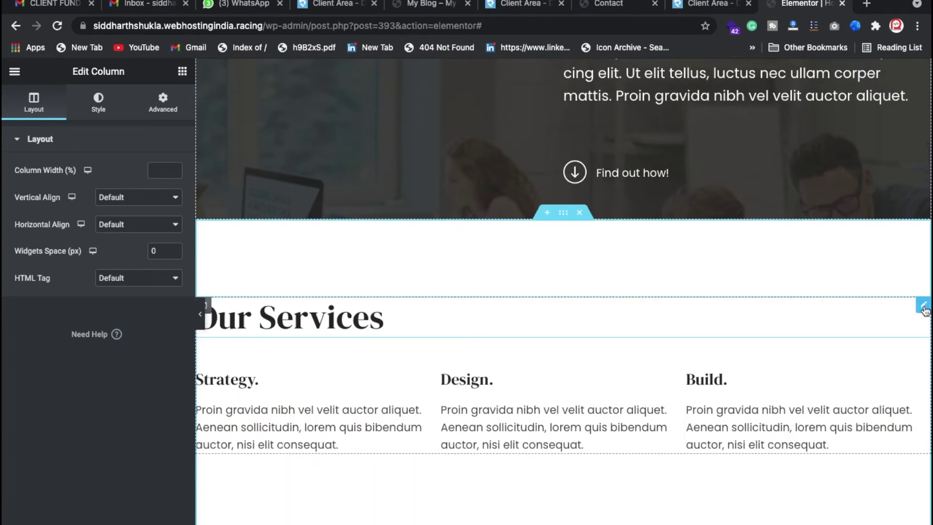
pyautogui.click(923, 307)
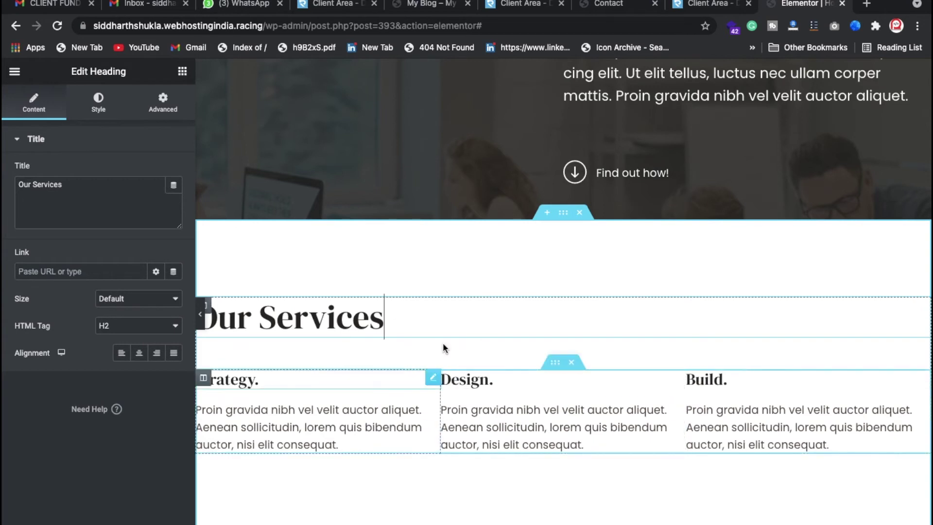
# Add a section above Our Services, search library blocks for 'service' and insert the first one
pyautogui.click(547, 212)
pyautogui.click(563, 279)
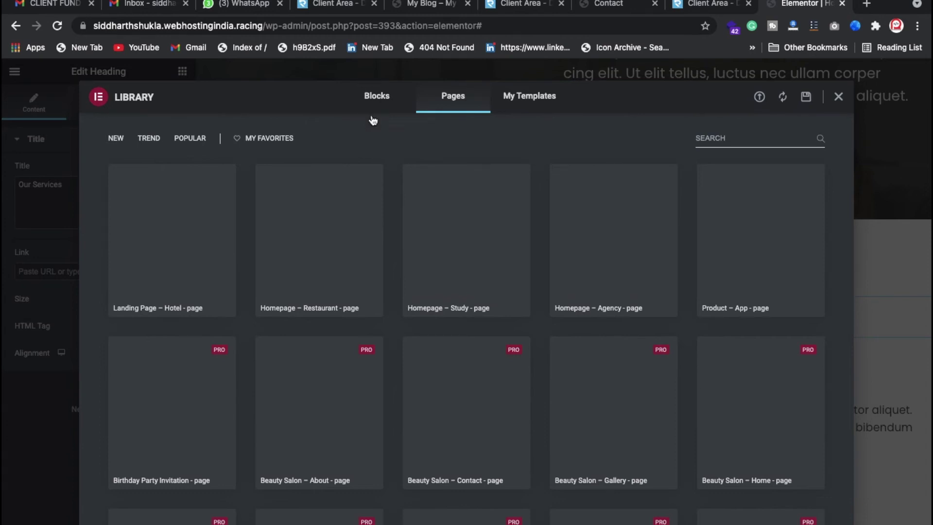
pyautogui.click(380, 100)
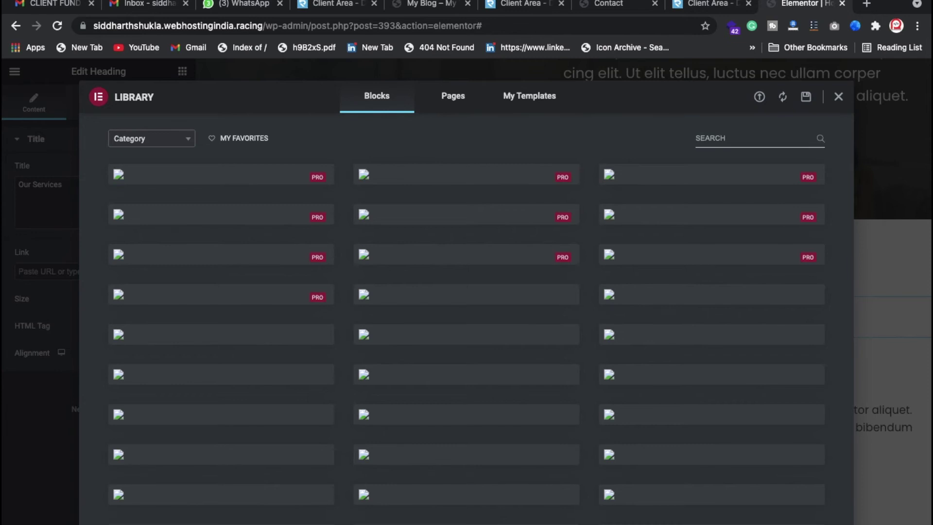
pyautogui.click(766, 141)
pyautogui.write('service')
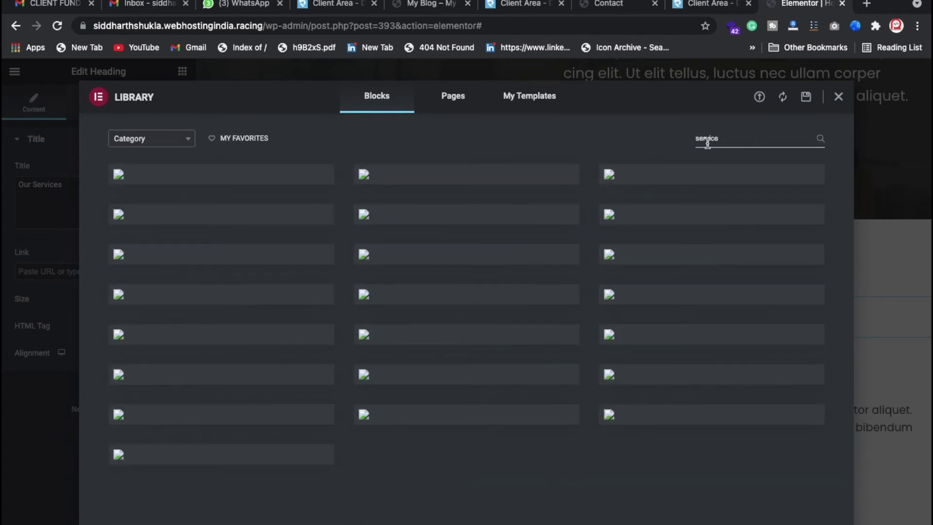
pyautogui.moveTo(257, 185)
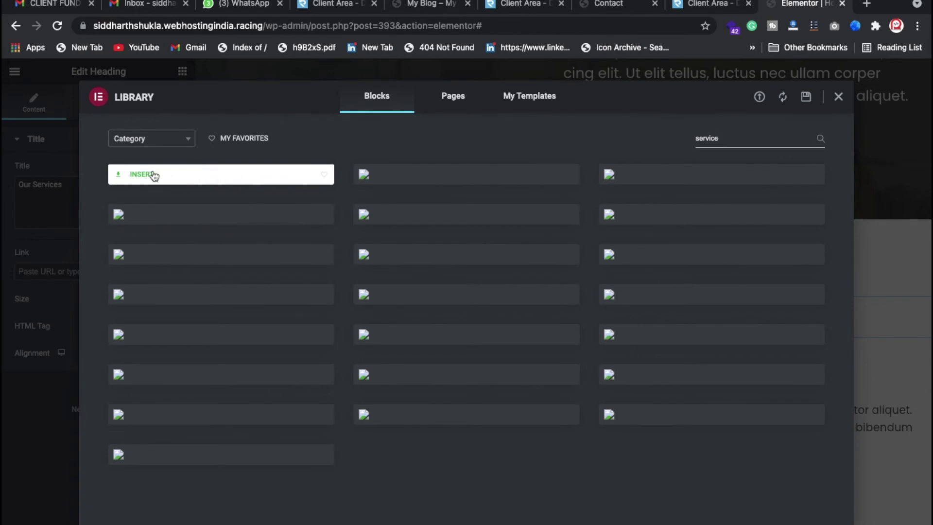
pyautogui.click(153, 176)
pyautogui.click(477, 323)
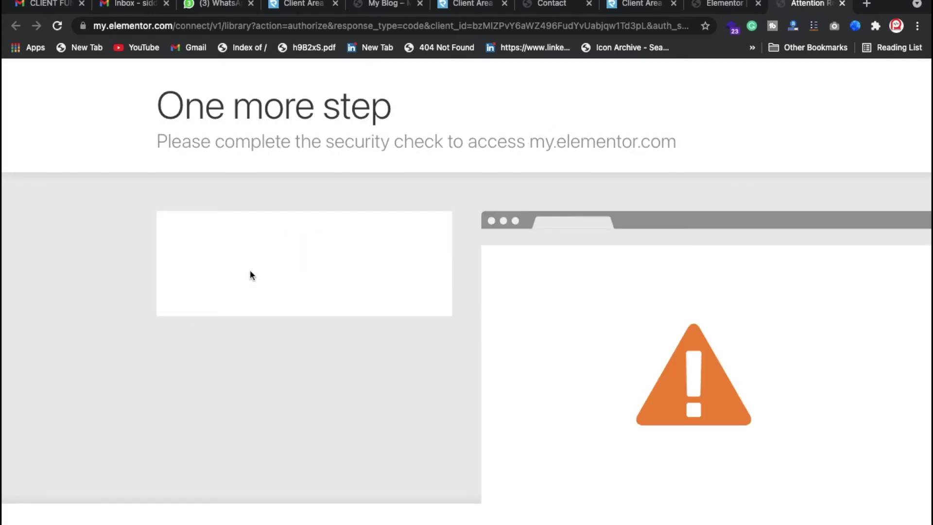
# Complete the hCaptcha check by selecting the truck images across two rounds and verifying
pyautogui.click(235, 264)
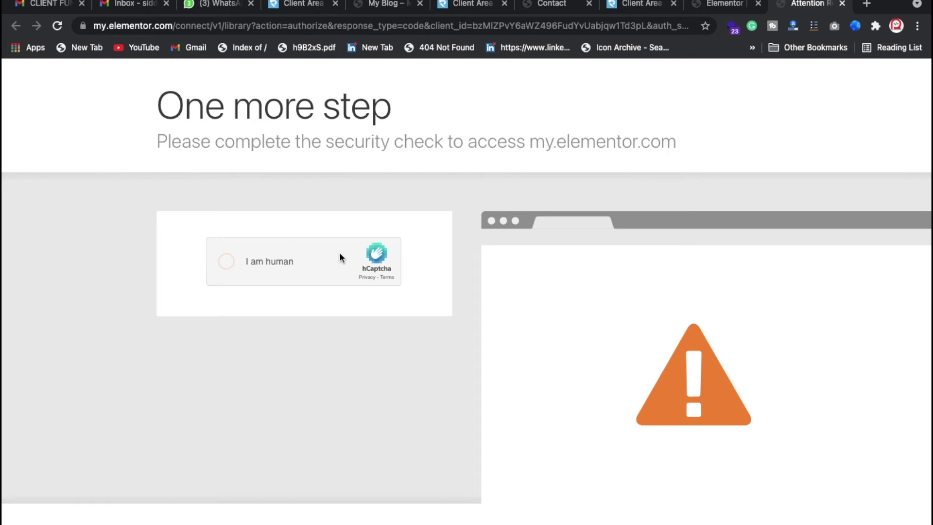
pyautogui.click(459, 205)
pyautogui.click(382, 287)
pyautogui.click(455, 297)
pyautogui.click(379, 378)
pyautogui.click(469, 439)
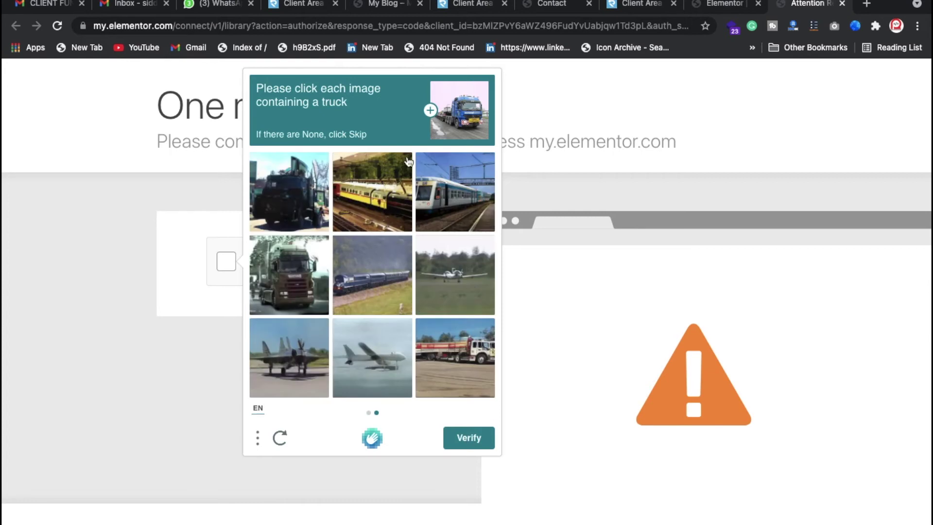
pyautogui.click(320, 219)
pyautogui.click(313, 305)
pyautogui.click(467, 362)
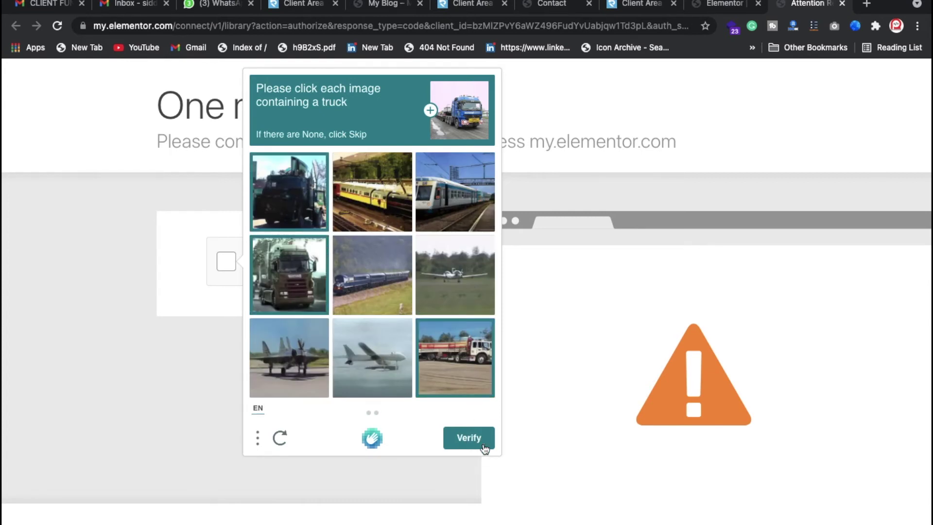
pyautogui.click(484, 446)
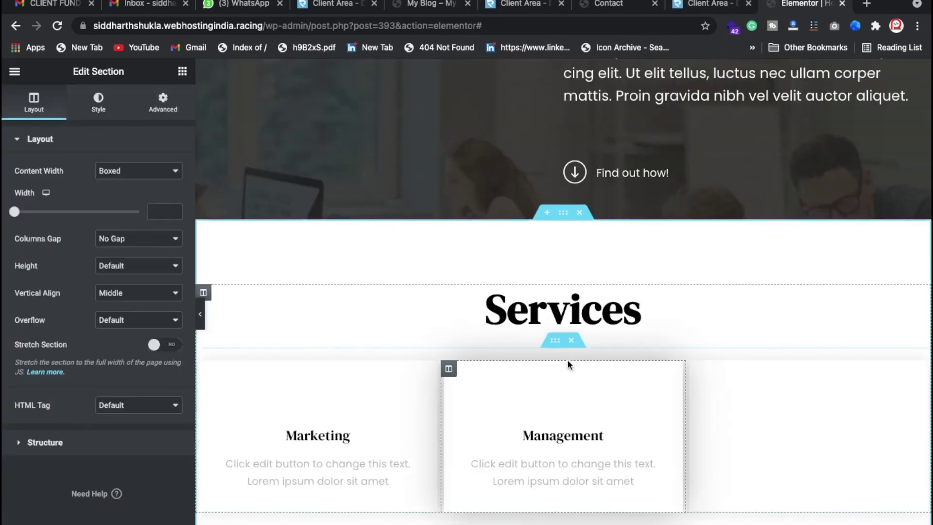
# Delete the inserted Services section so Our Services follows the hero again
pyautogui.scroll(-8, 587, 434)
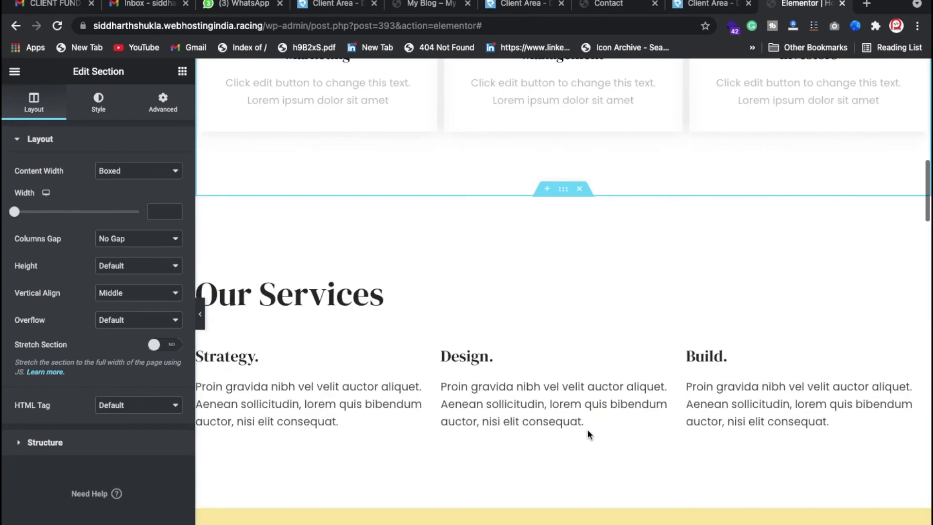
pyautogui.scroll(4, 587, 434)
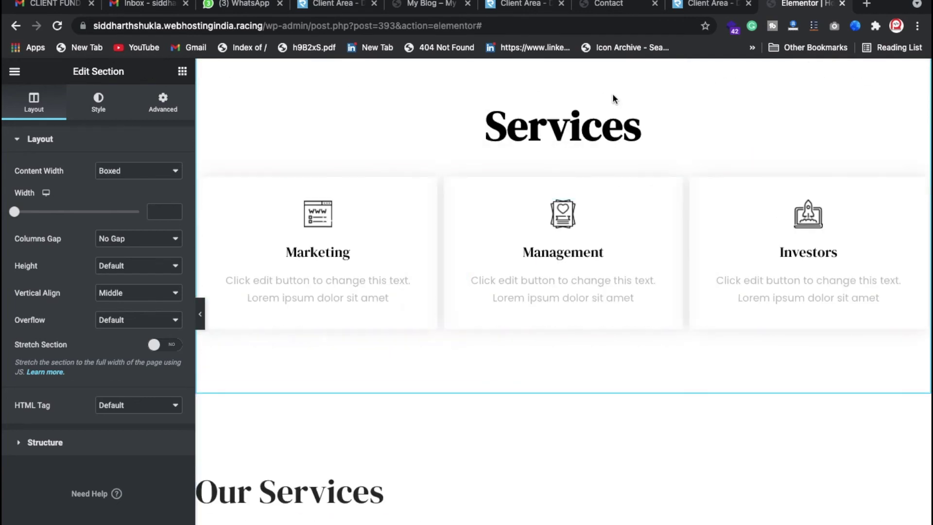
pyautogui.scroll(2, 593, 104)
pyautogui.click(582, 122)
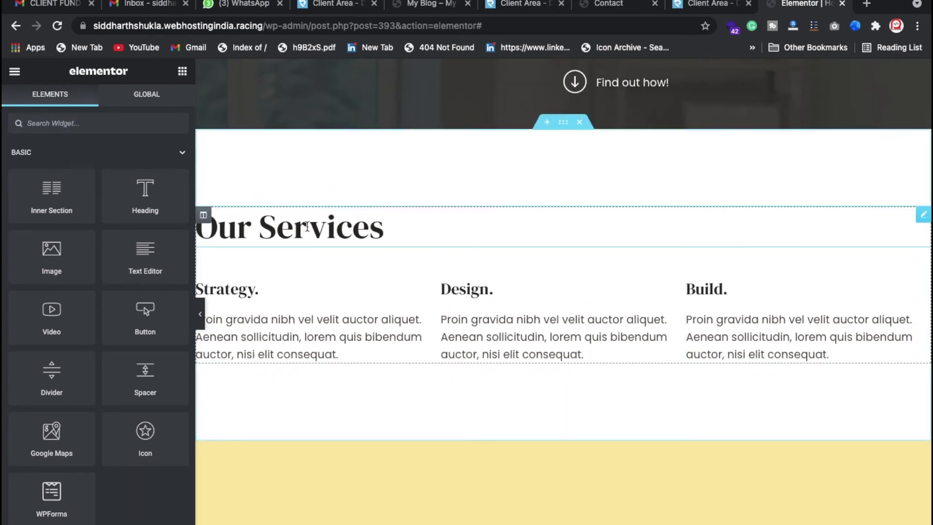
# Select the Vision paragraph and heading, then drag a new heading widget near the Vision text
pyautogui.scroll(-1, 399, 430)
pyautogui.scroll(-4, 404, 388)
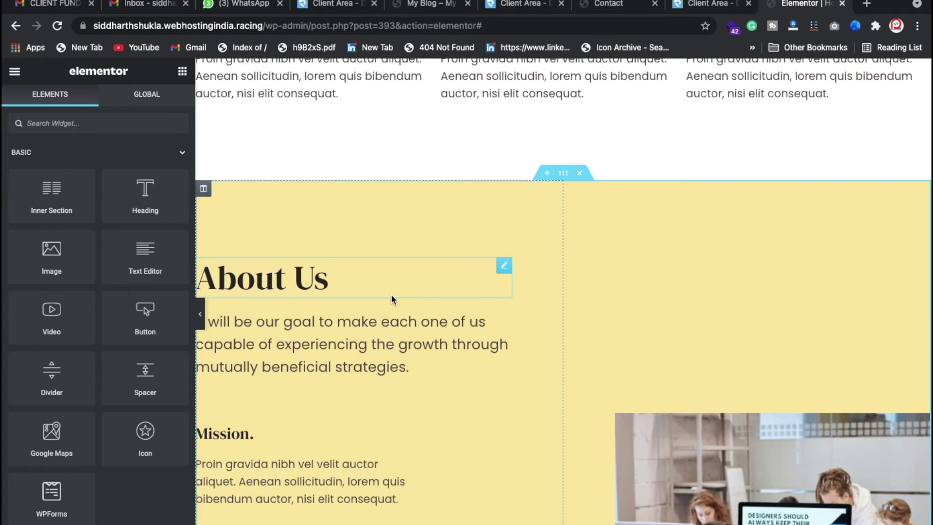
pyautogui.scroll(-1, 392, 298)
pyautogui.scroll(-5, 459, 394)
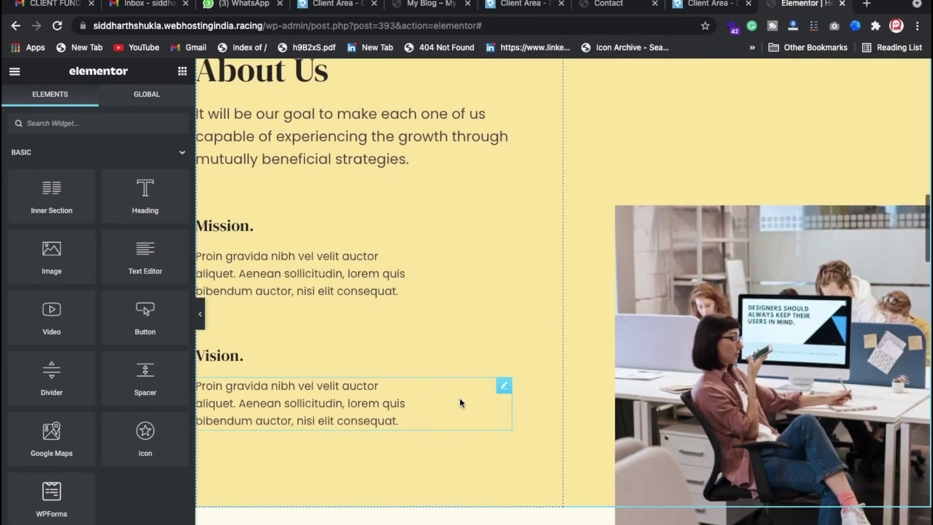
pyautogui.click(504, 313)
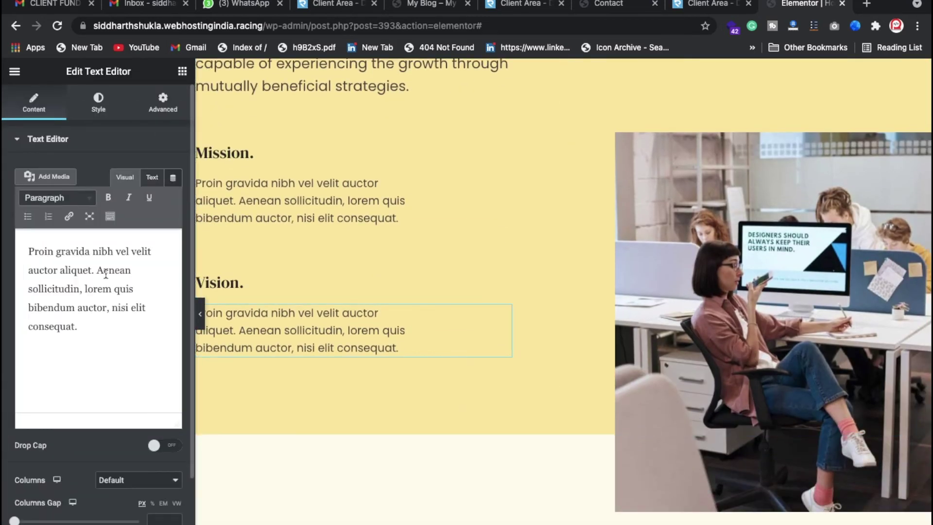
pyautogui.click(281, 272)
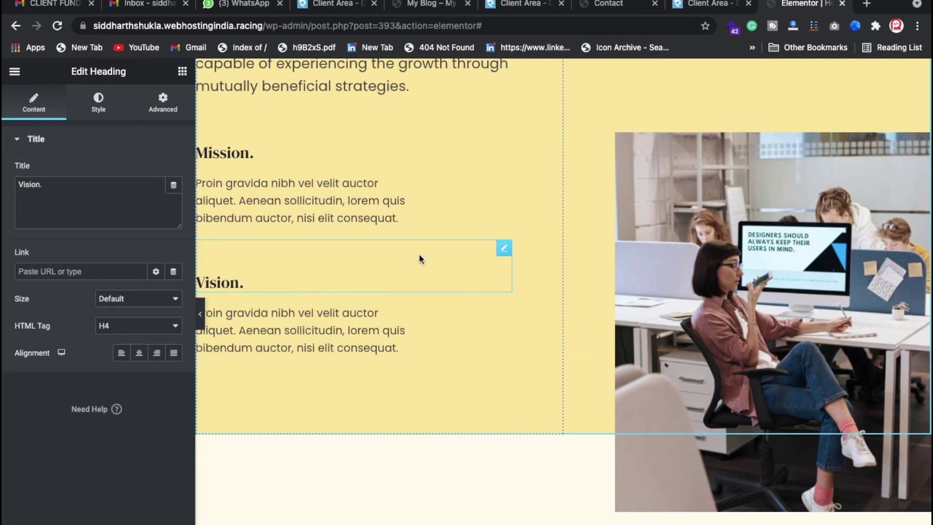
pyautogui.click(182, 71)
pyautogui.moveTo(145, 202)
pyautogui.mouseDown()
pyautogui.moveTo(262, 306)
pyautogui.moveTo(264, 320)
pyautogui.moveTo(80, 146)
pyautogui.moveTo(141, 184)
pyautogui.mouseUp()
pyautogui.scroll(-10, 273, 369)
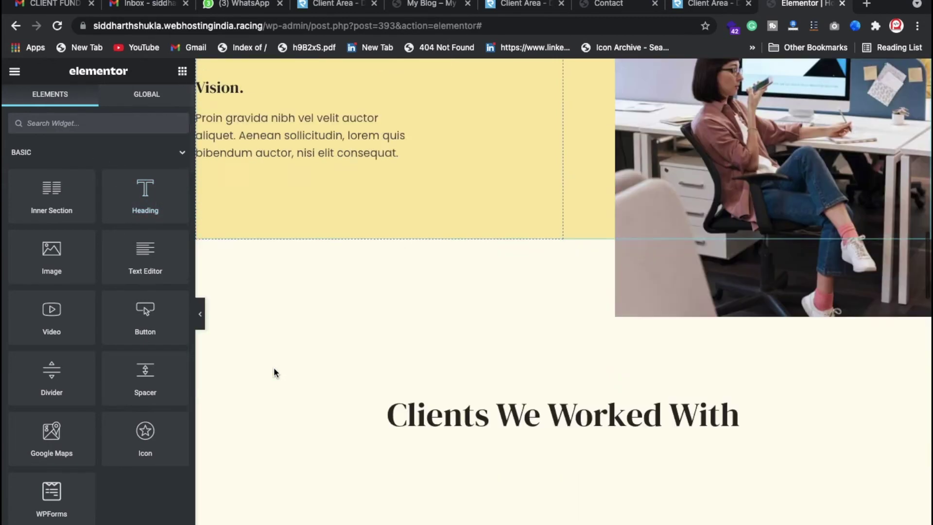
pyautogui.scroll(7, 701, 238)
pyautogui.click(761, 204)
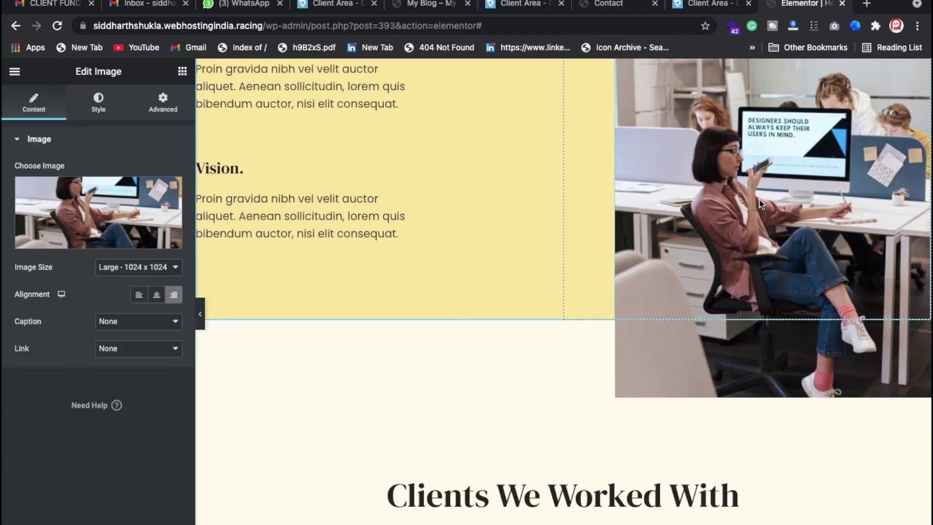
pyautogui.scroll(5, 807, 220)
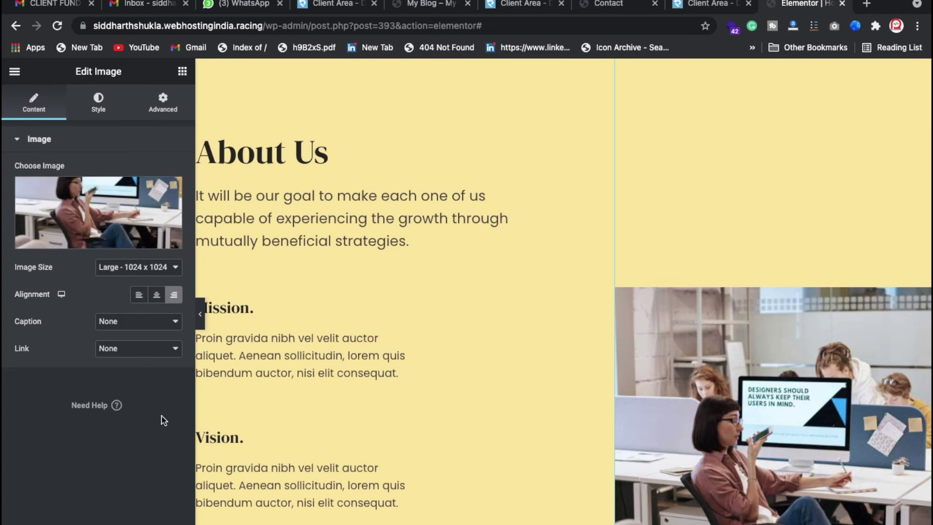
pyautogui.scroll(-8, 328, 448)
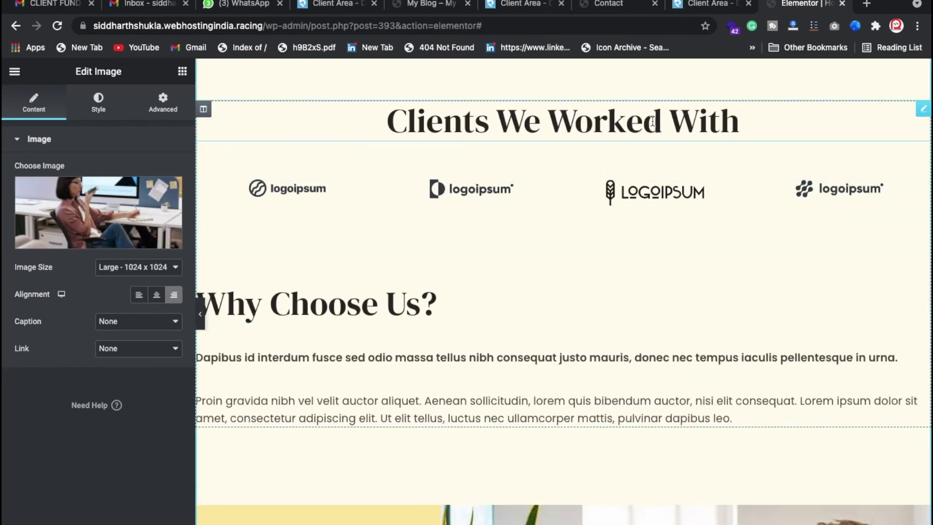
pyautogui.click(923, 112)
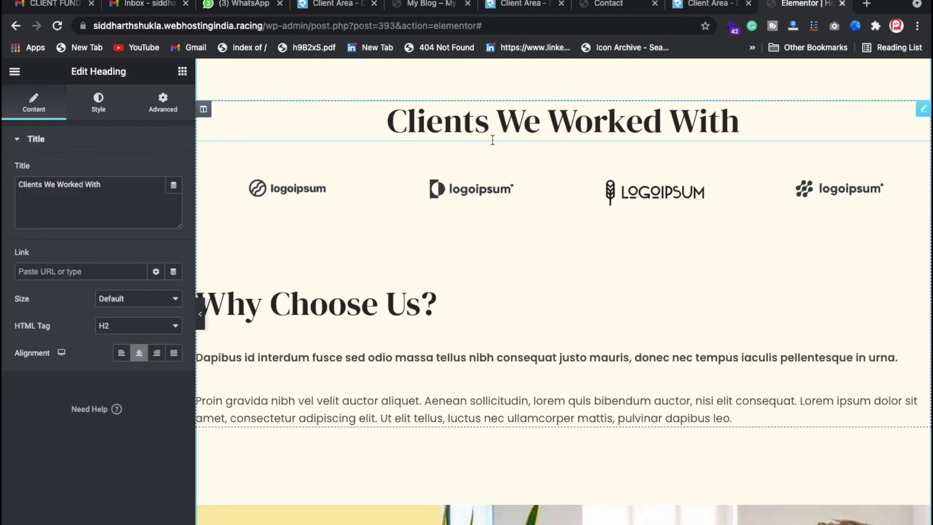
pyautogui.click(520, 194)
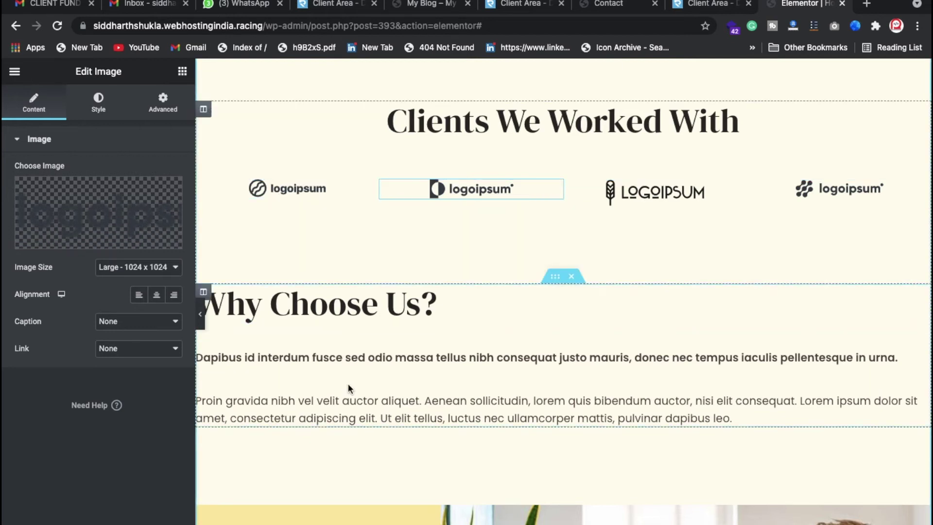
pyautogui.scroll(-3, 340, 235)
pyautogui.scroll(-3, 331, 255)
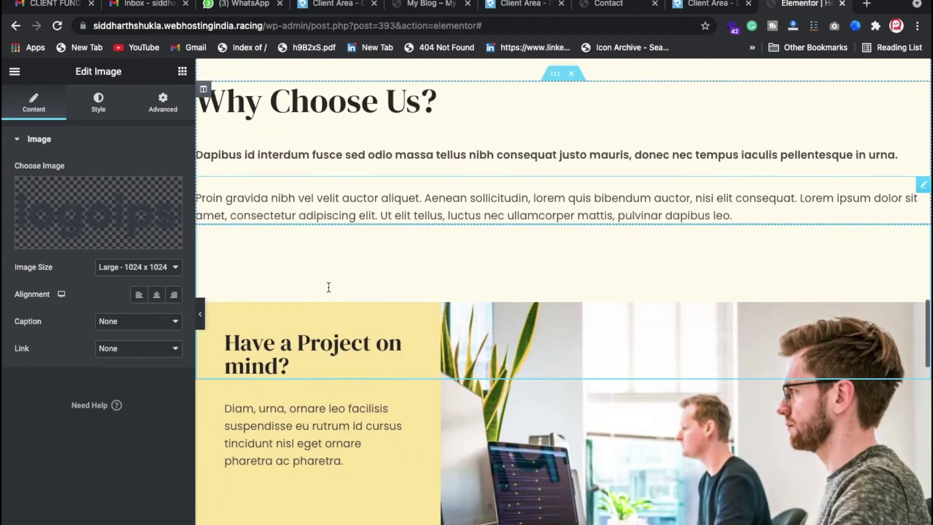
pyautogui.scroll(-4, 340, 311)
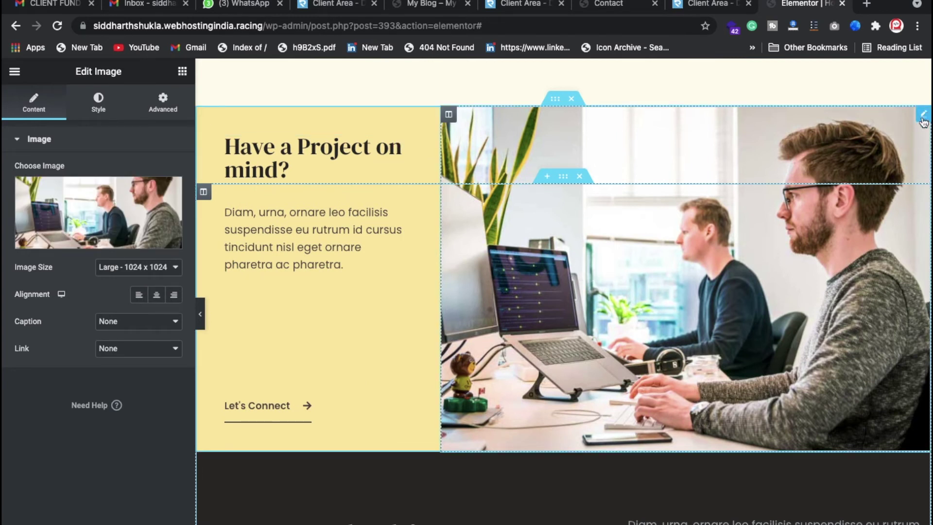
pyautogui.scroll(-4, 299, 483)
pyautogui.scroll(-3, 299, 483)
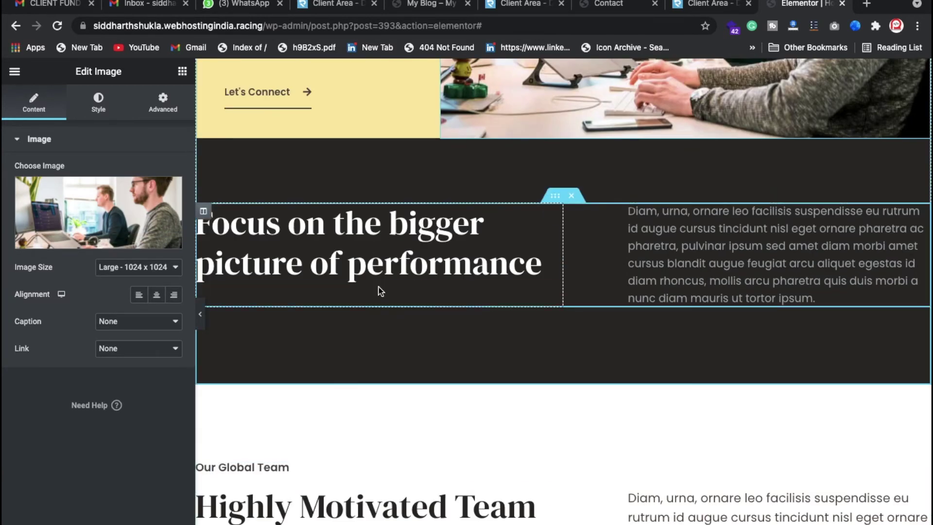
pyautogui.scroll(-15, 396, 479)
pyautogui.scroll(5, 396, 479)
pyautogui.scroll(4, 396, 479)
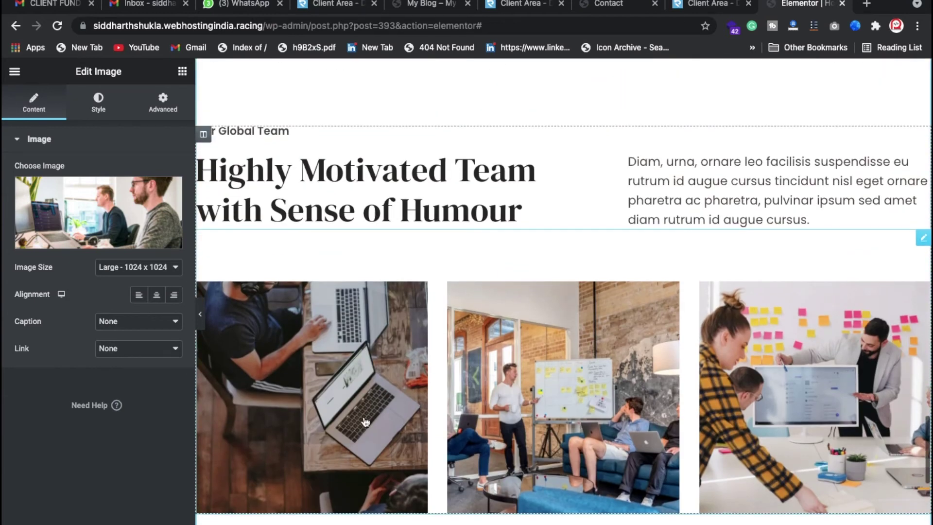
pyautogui.click(354, 334)
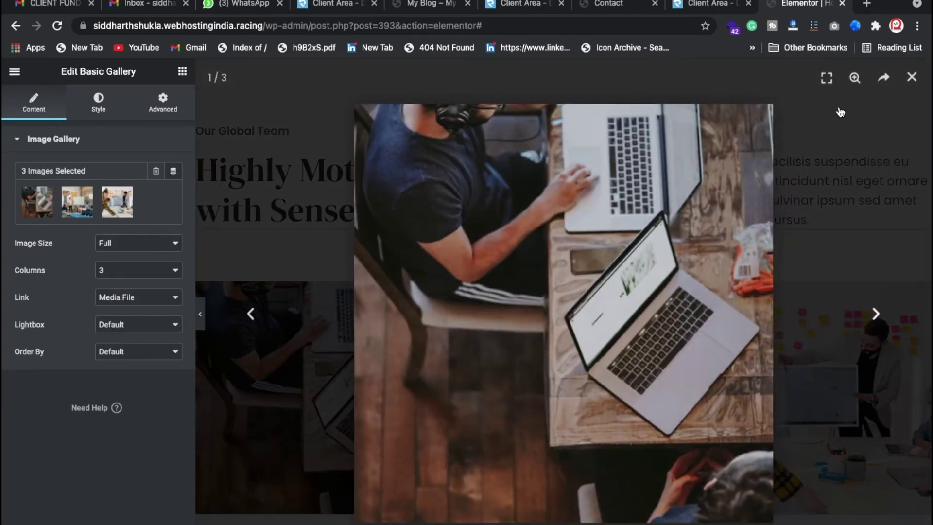
pyautogui.click(912, 78)
pyautogui.scroll(2, 521, 262)
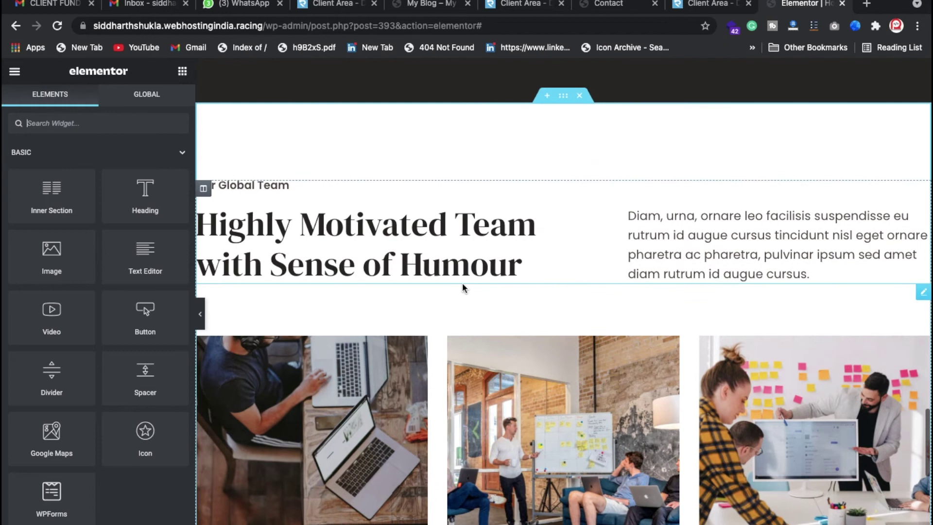
pyautogui.scroll(-2, 526, 474)
pyautogui.scroll(-5, 537, 339)
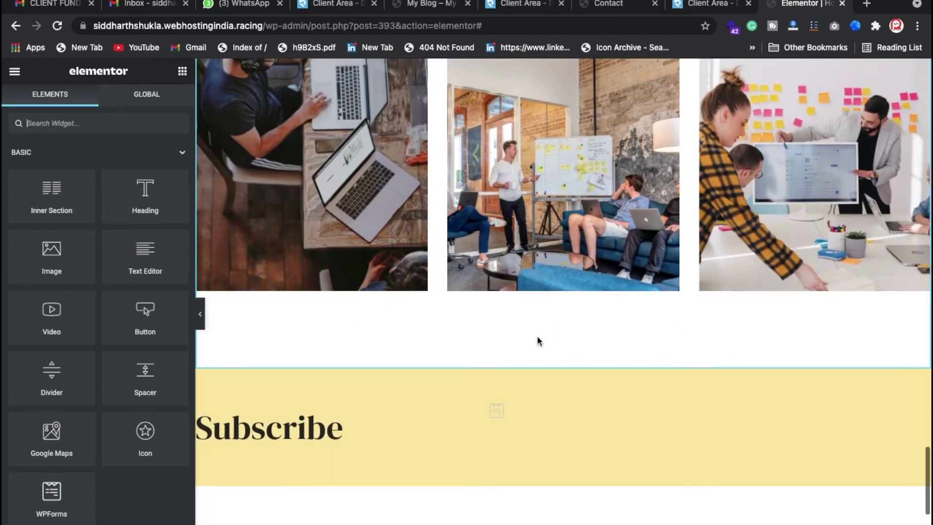
# Review the empty Subscribe-side column's Layout, Style and Advanced settings, keeping HTML Tag at Default
pyautogui.click(498, 292)
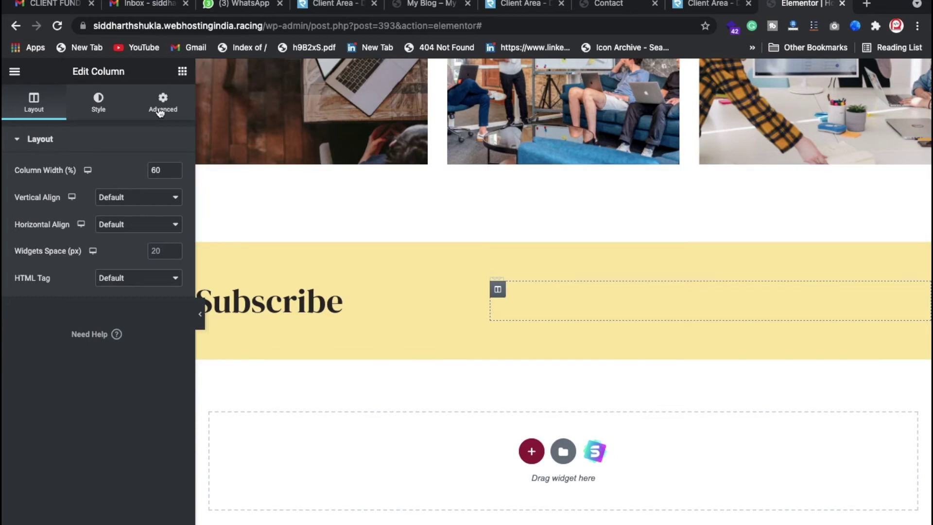
pyautogui.click(161, 111)
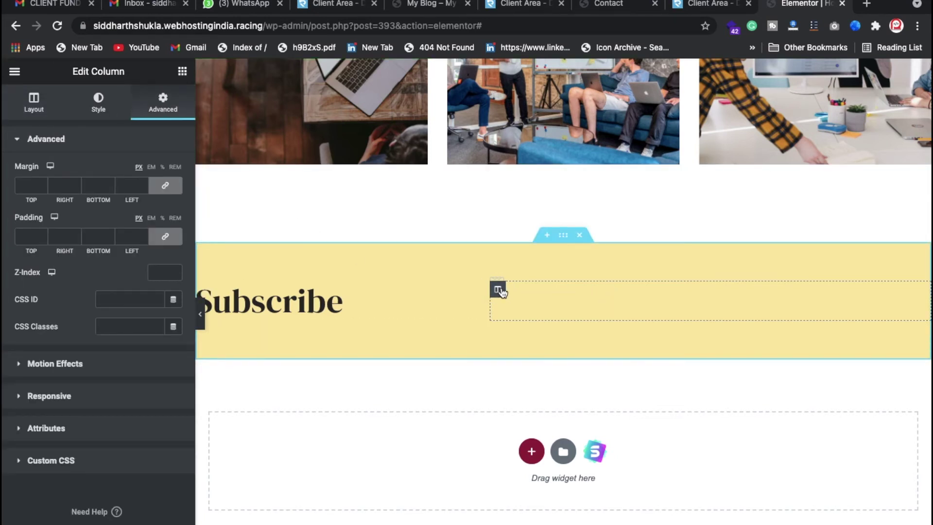
pyautogui.click(33, 108)
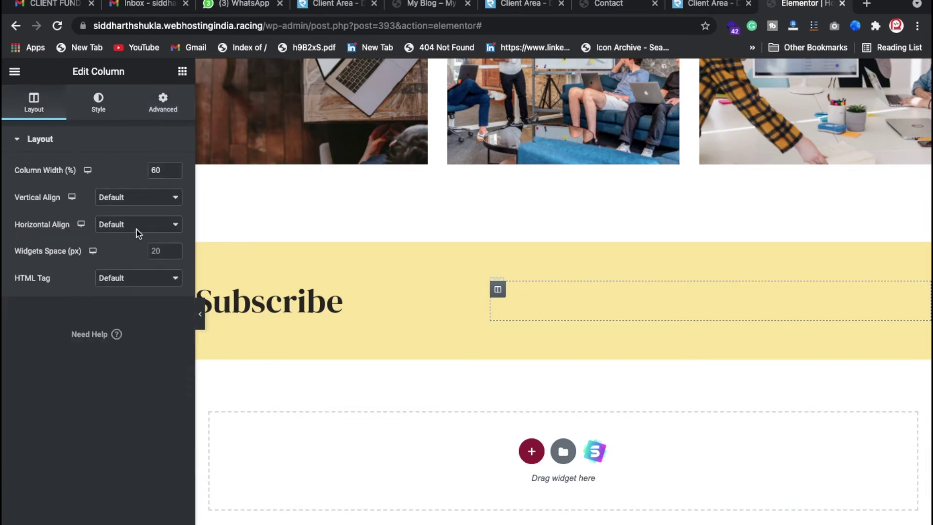
pyautogui.click(149, 275)
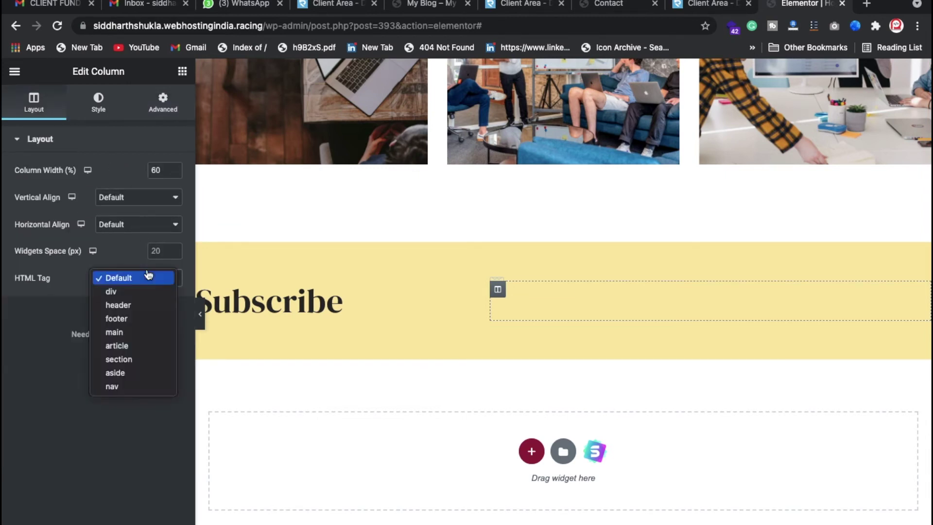
pyautogui.click(148, 279)
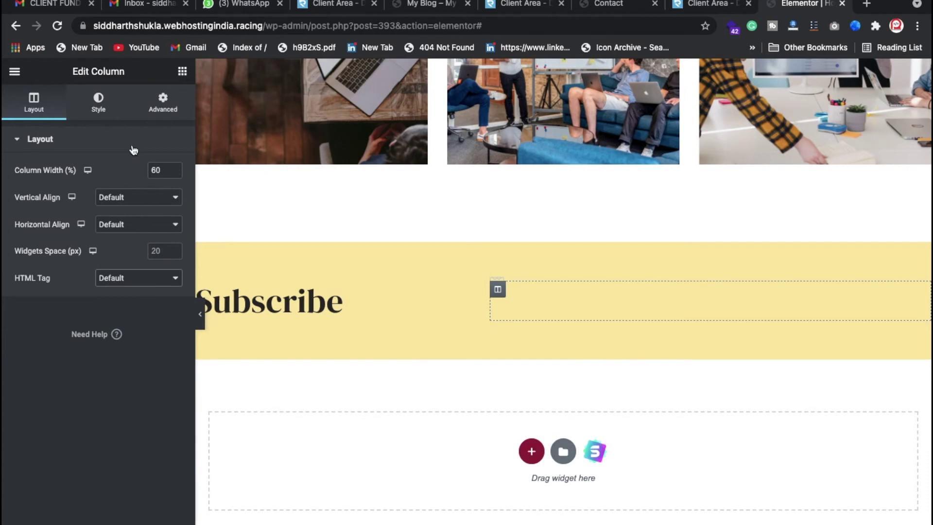
pyautogui.click(115, 112)
pyautogui.click(157, 111)
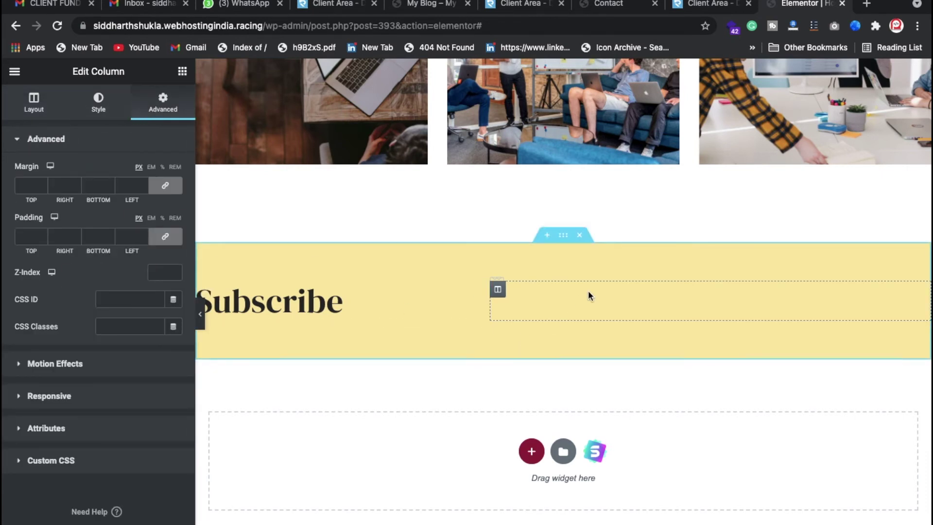
pyautogui.scroll(-5, 587, 295)
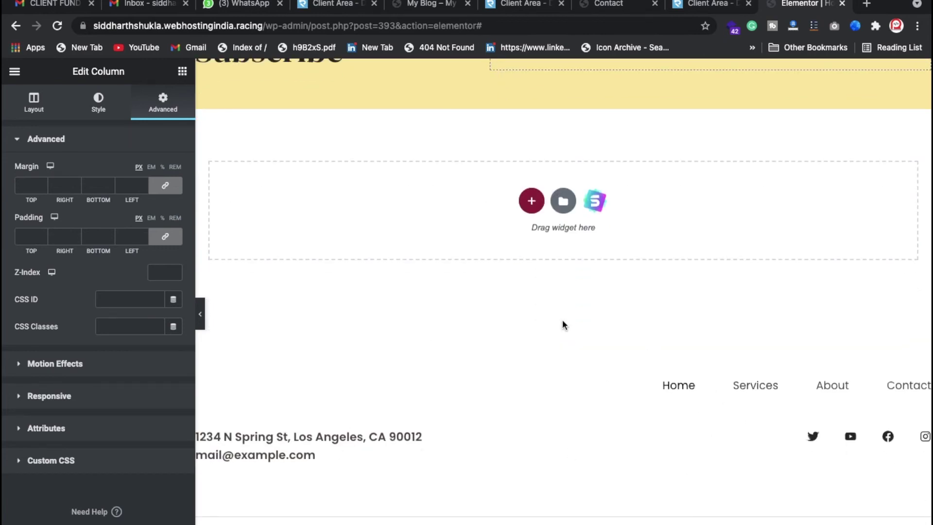
pyautogui.scroll(7, 562, 319)
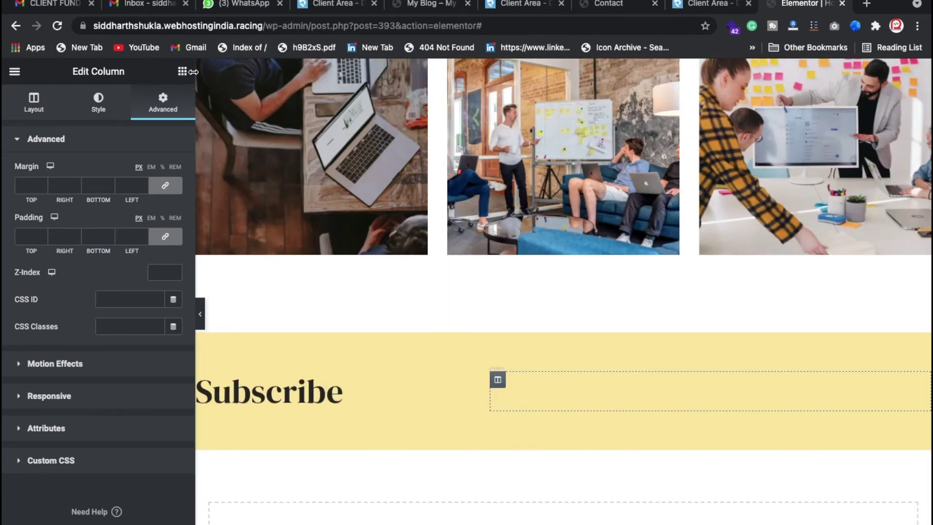
# Leave the Elementor editor by loading the site root URL for the live homepage
pyautogui.click(265, 25)
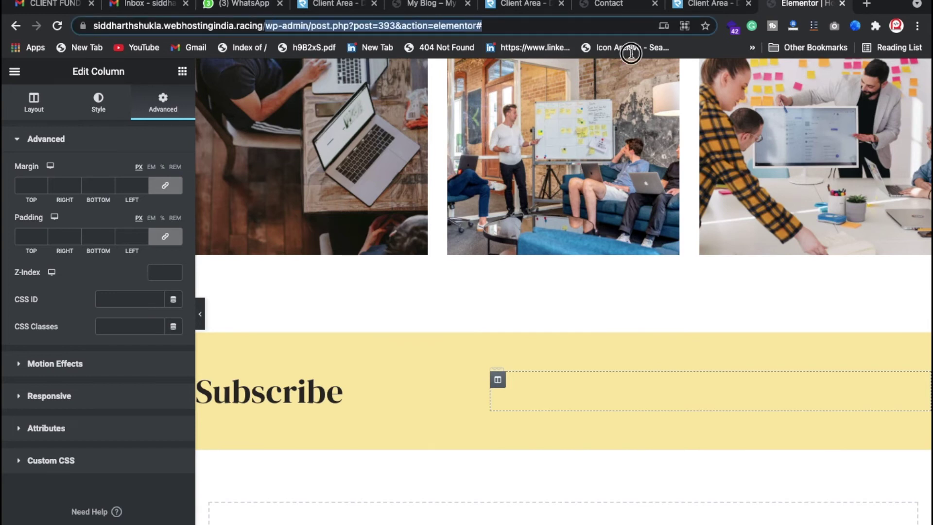
pyautogui.hotkey('shift', 'End')
pyautogui.press('BackSpace')
pyautogui.press('Return')
pyautogui.click(526, 218)
# Open the Customizer in a new tab, then load /wp-admin in the address bar
pyautogui.click(388, 25)
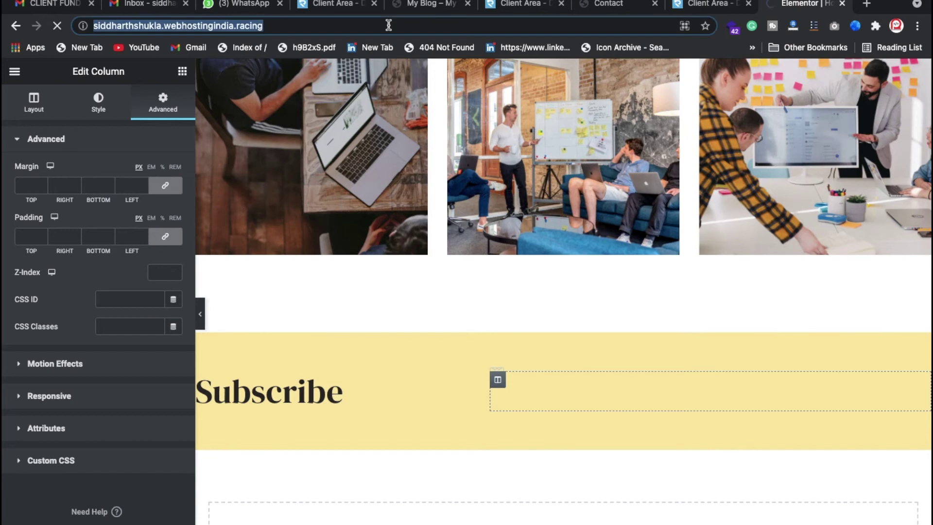
pyautogui.click(389, 25)
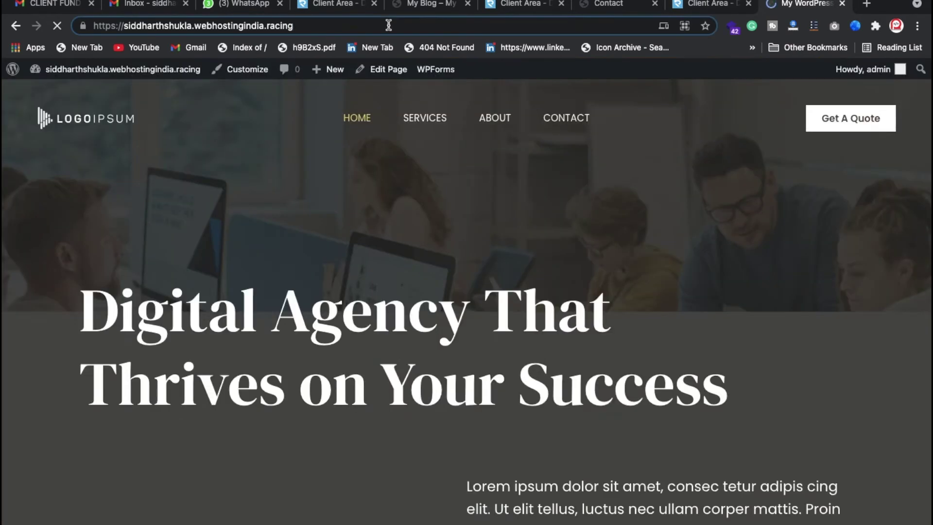
pyautogui.keyDown('super'); pyautogui.click(247, 82); pyautogui.keyUp('super')
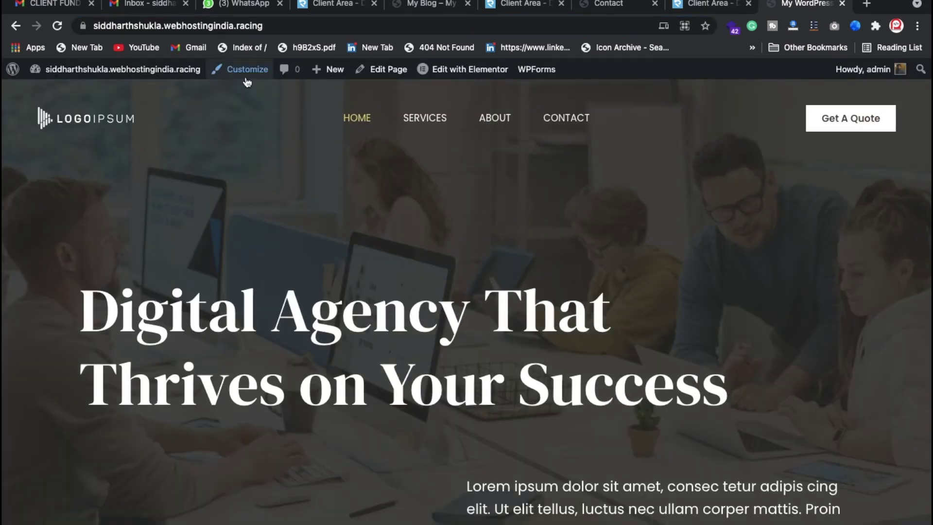
pyautogui.click(467, 26)
pyautogui.write('/wp-admin')
pyautogui.press('Return')
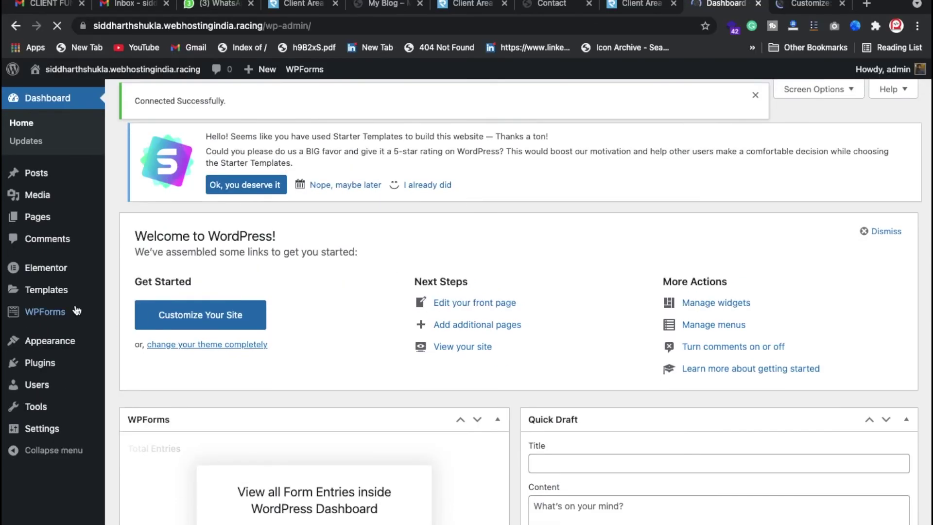
# Visit the Widgets screen from Appearance, then switch to the Astra Customizer tab
pyautogui.moveTo(68, 342)
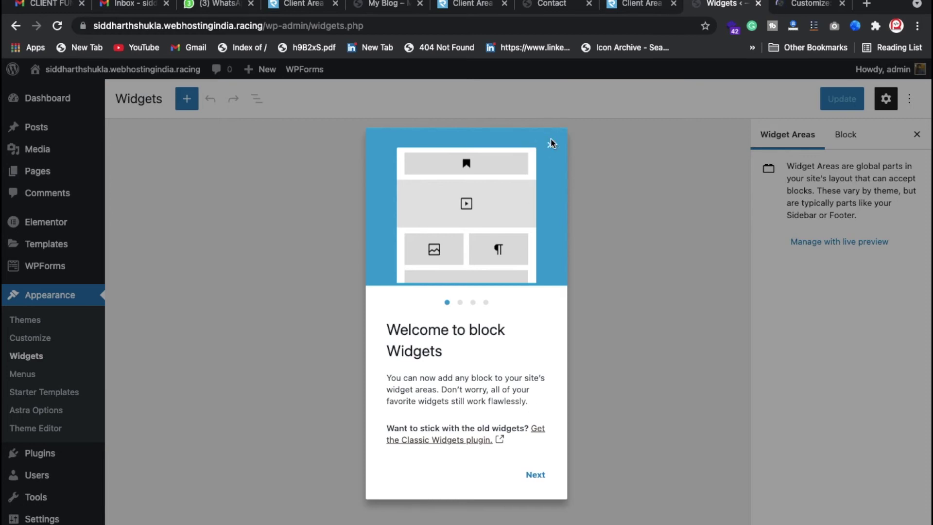
pyautogui.click(811, 6)
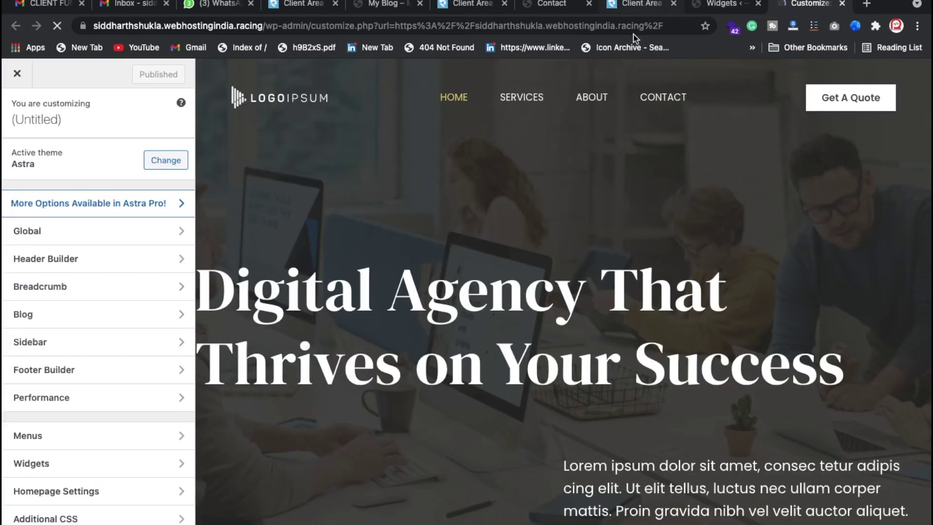
# Load the home page in another tab, then open Primary Footer via the preview's footer edit shortcut
pyautogui.click(633, 6)
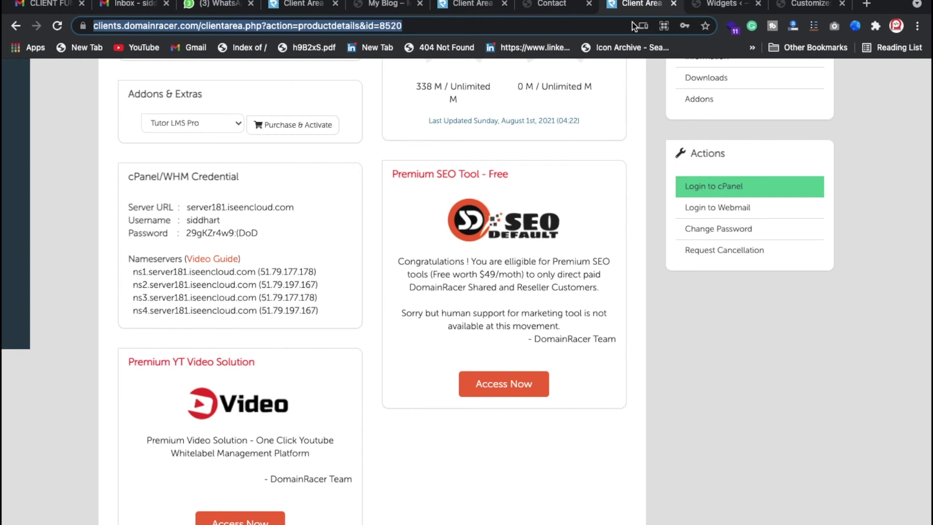
pyautogui.write('sid')
pyautogui.press('Return')
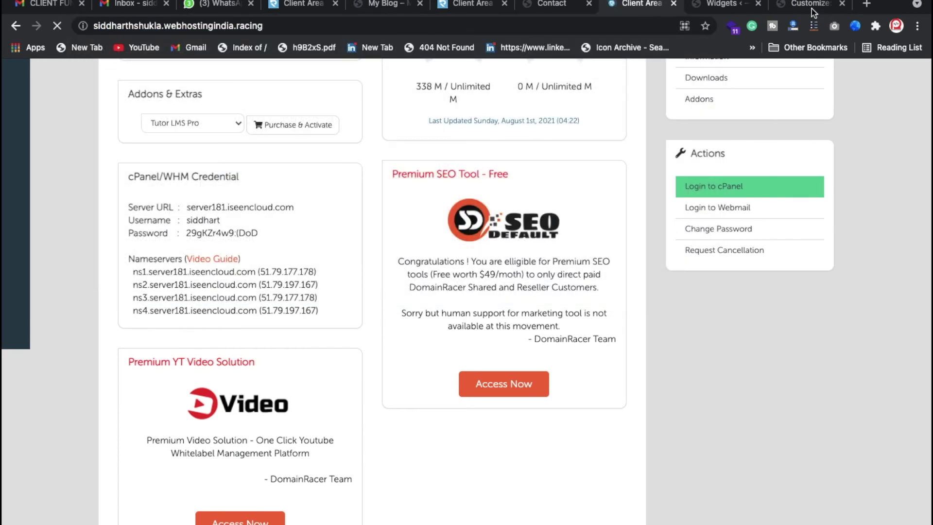
pyautogui.click(811, 11)
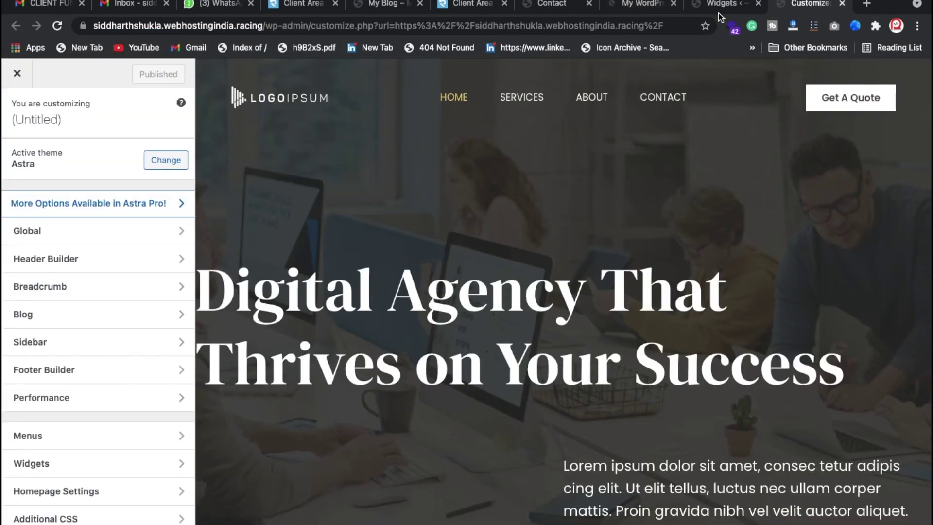
pyautogui.scroll(-20, 402, 350)
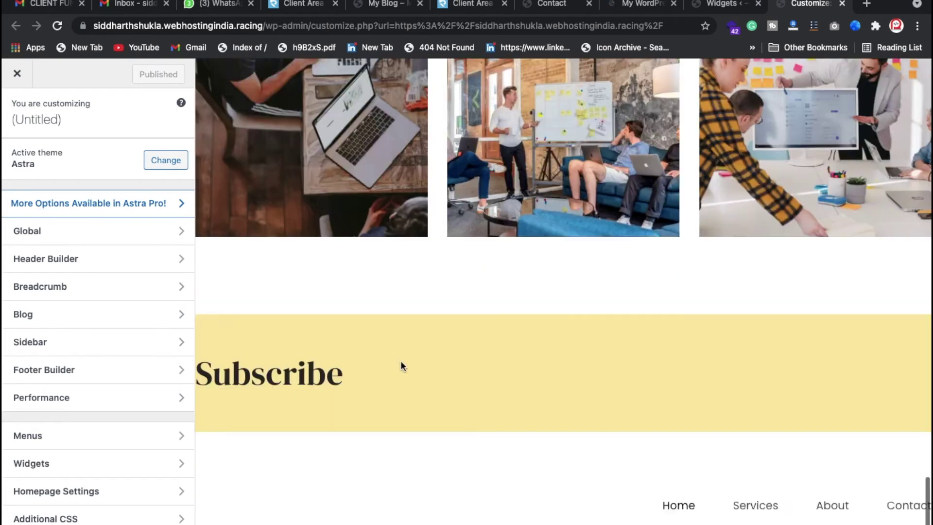
pyautogui.scroll(-3, 401, 361)
pyautogui.click(204, 321)
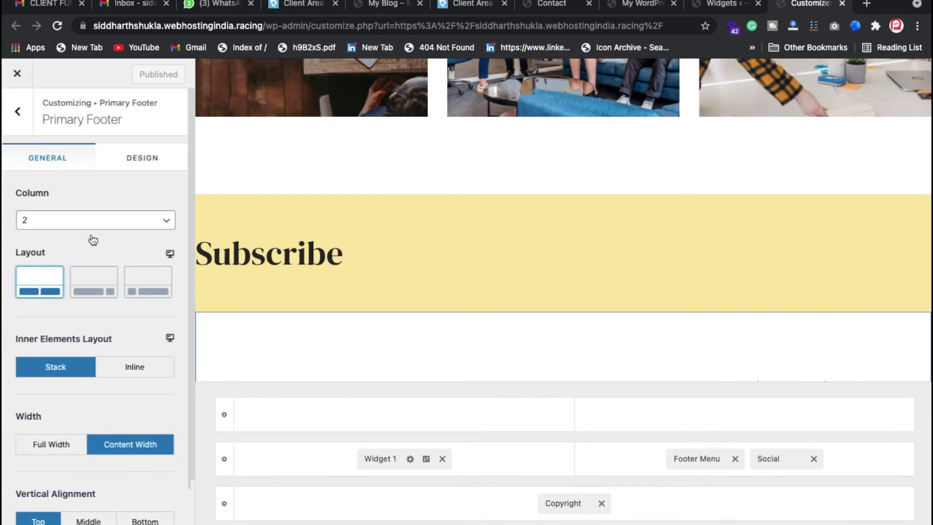
# Check the Primary Footer's Design tab padding values, then return to the footer elements list
pyautogui.scroll(-1, 92, 323)
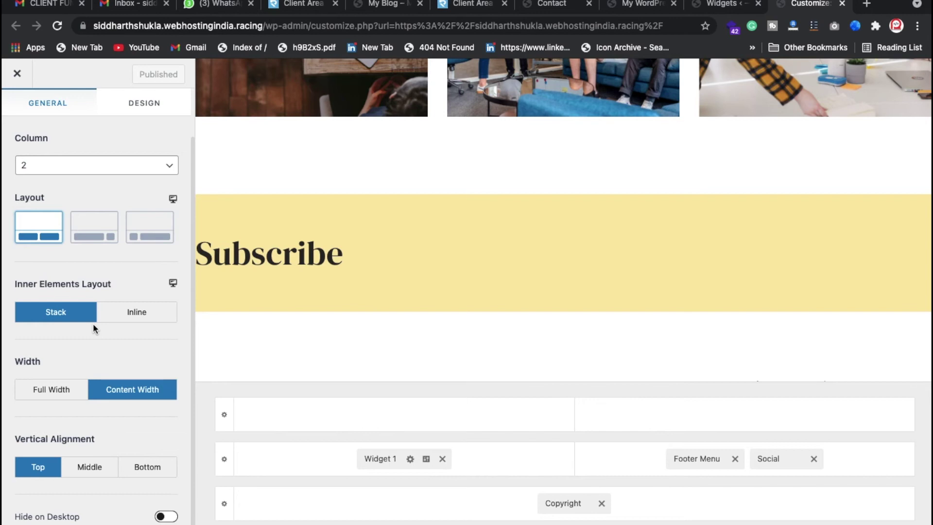
pyautogui.click(146, 103)
pyautogui.scroll(-1, 129, 296)
pyautogui.click(111, 414)
pyautogui.scroll(1, 113, 408)
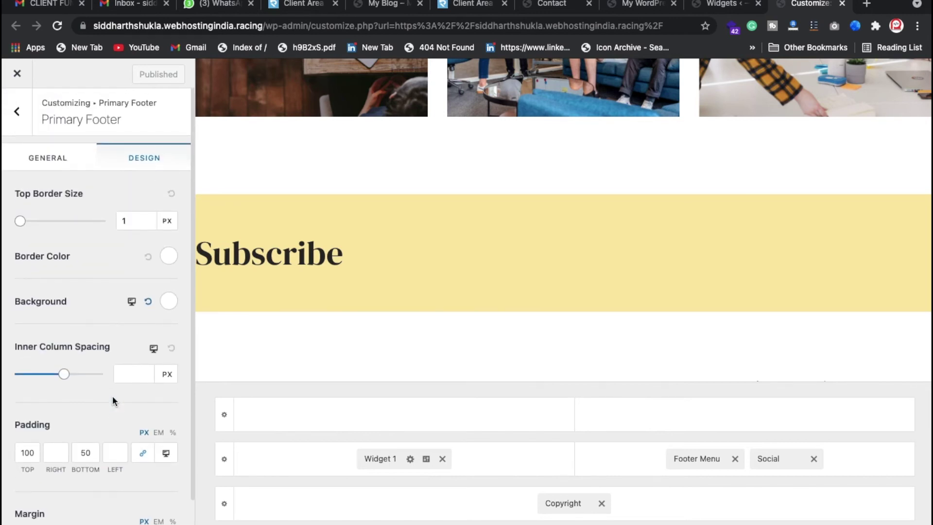
pyautogui.click(17, 111)
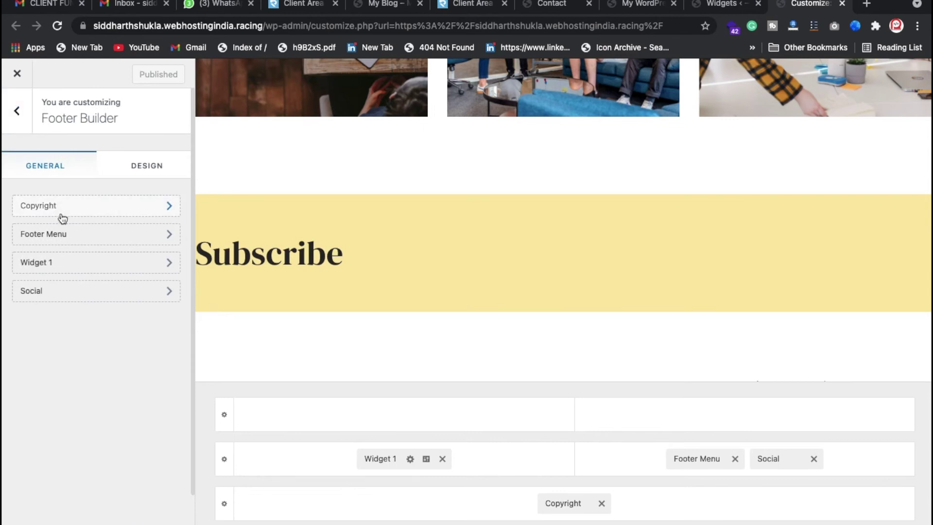
# Look over the live site's footer, then return to the Customizer
pyautogui.click(657, 9)
pyautogui.scroll(-20, 633, 208)
pyautogui.scroll(1, 627, 236)
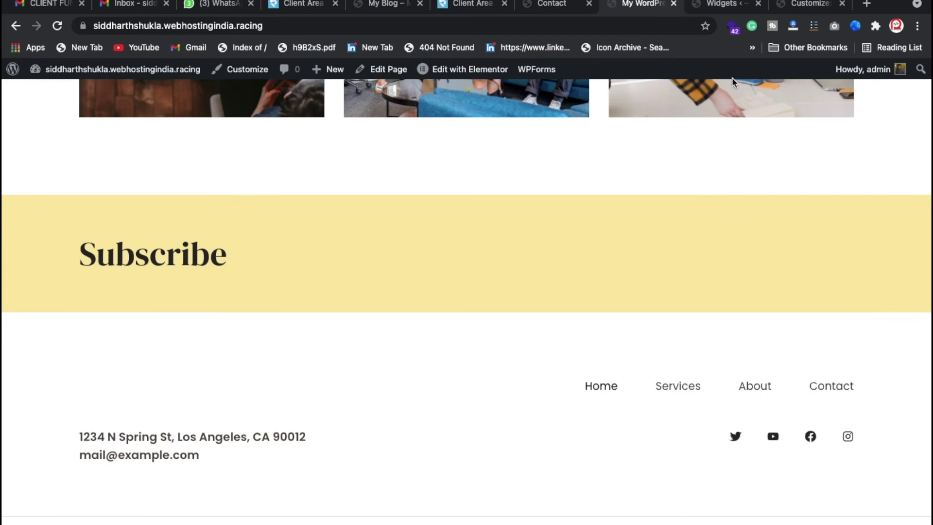
pyautogui.click(809, 6)
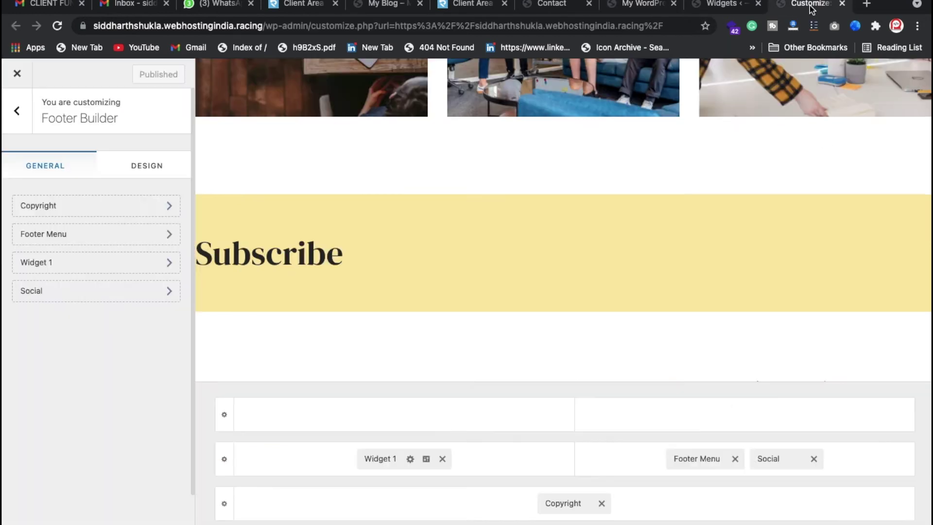
# Open the Footer Menu and Widget 1 settings, dismiss the widgets notice, and switch to the live site
pyautogui.click(158, 235)
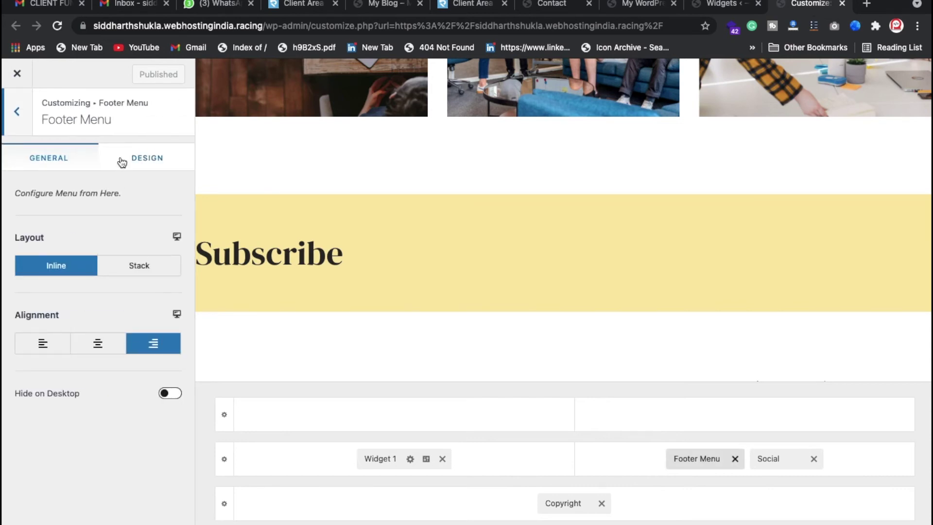
pyautogui.click(28, 127)
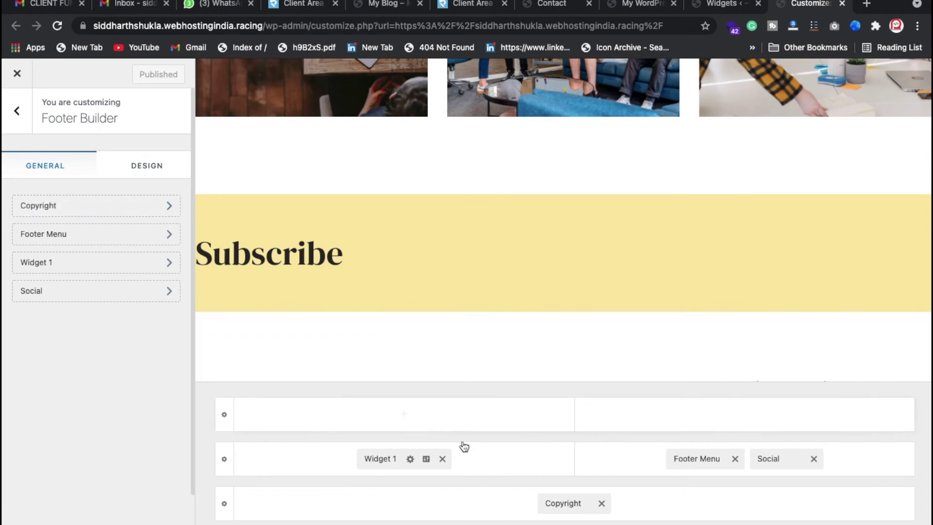
pyautogui.click(689, 462)
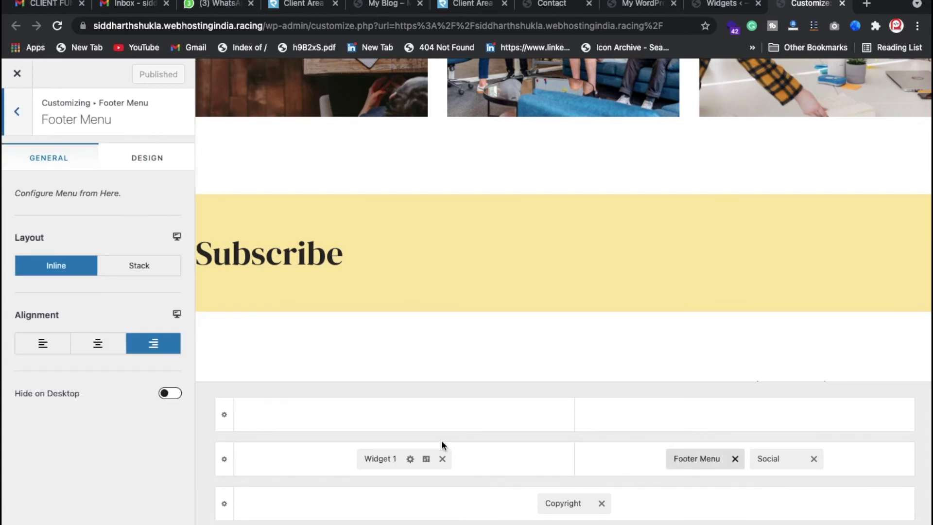
pyautogui.click(411, 461)
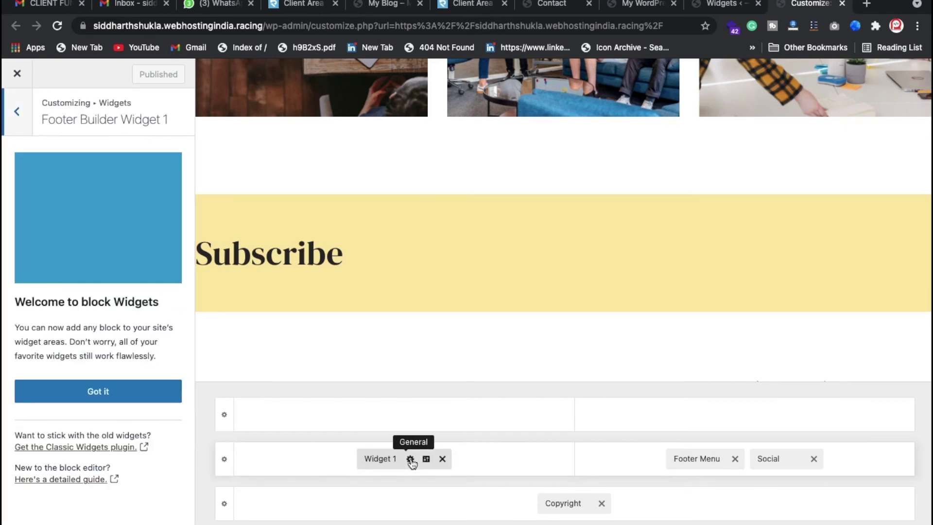
pyautogui.click(132, 397)
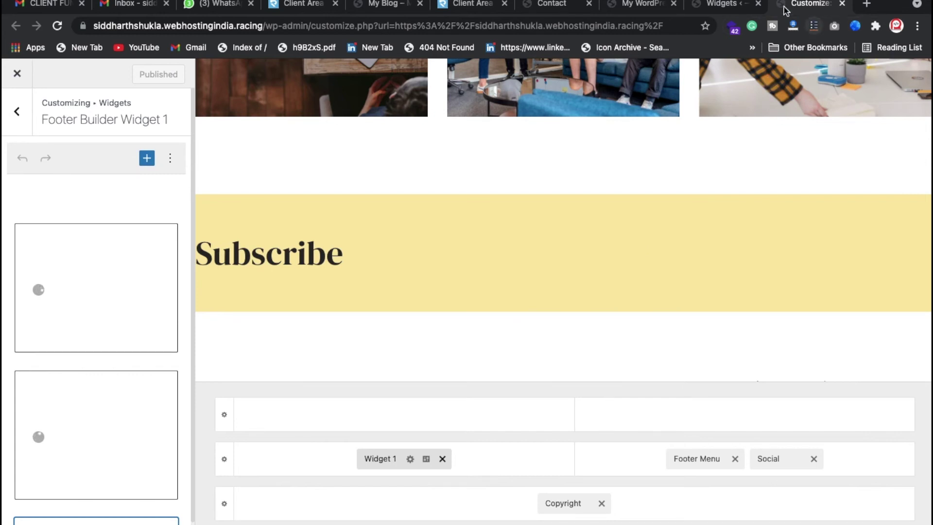
pyautogui.click(631, 6)
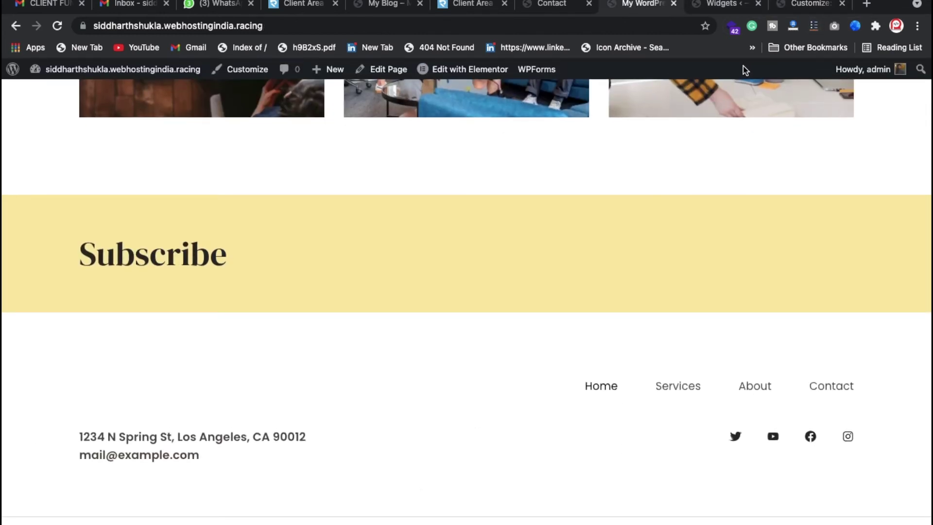
pyautogui.click(717, 8)
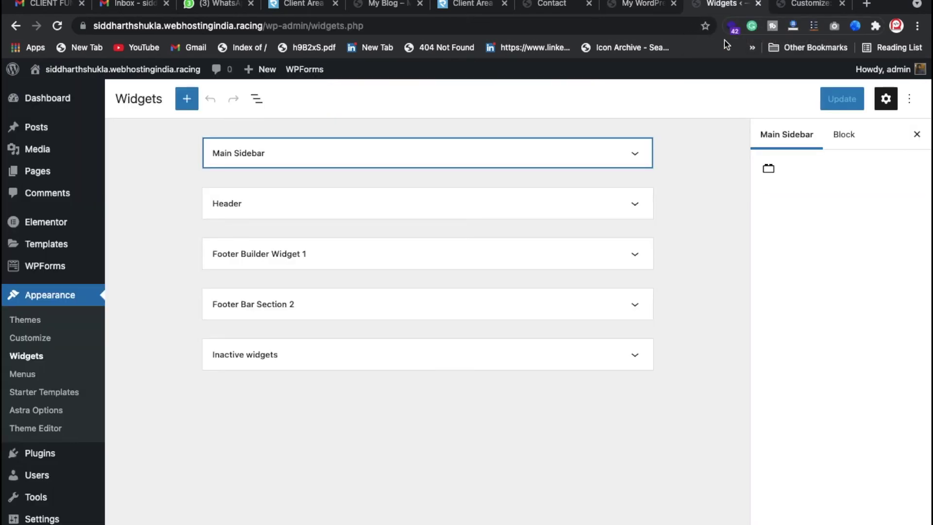
pyautogui.click(634, 153)
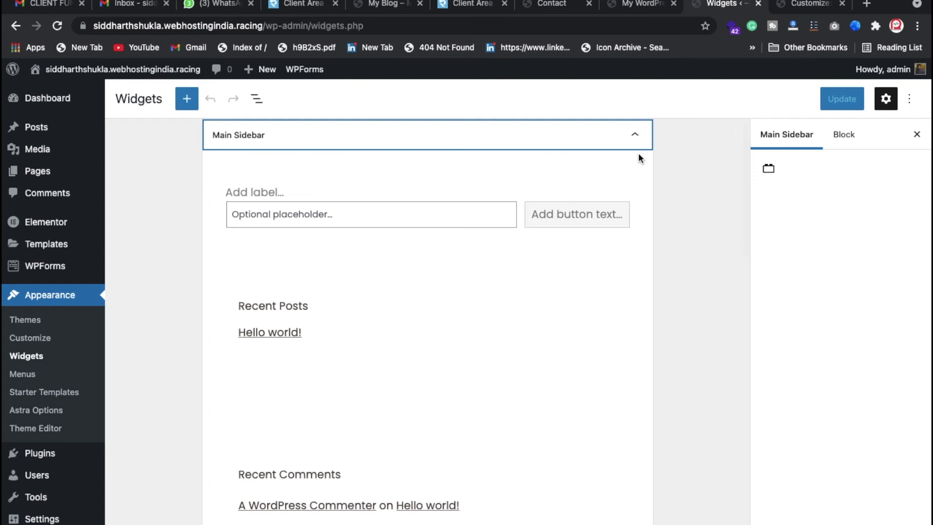
pyautogui.scroll(-15, 313, 358)
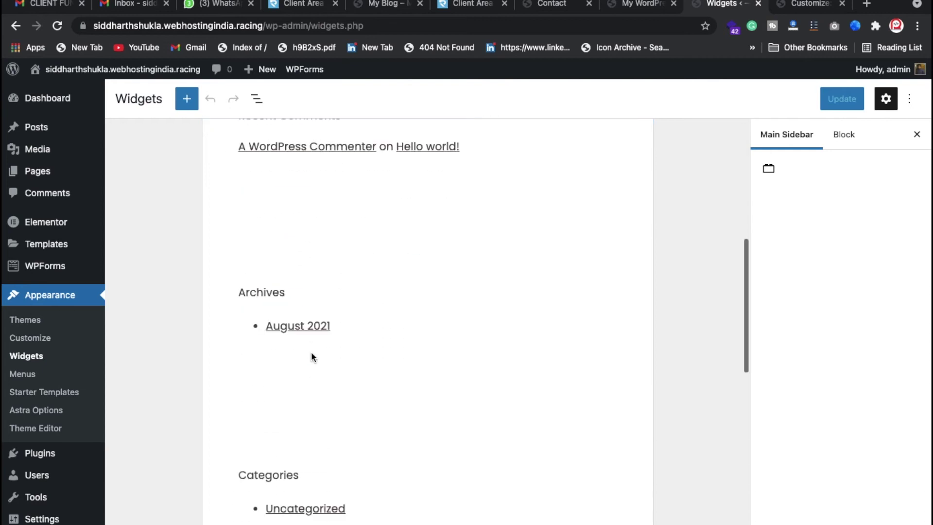
pyautogui.scroll(15, 312, 359)
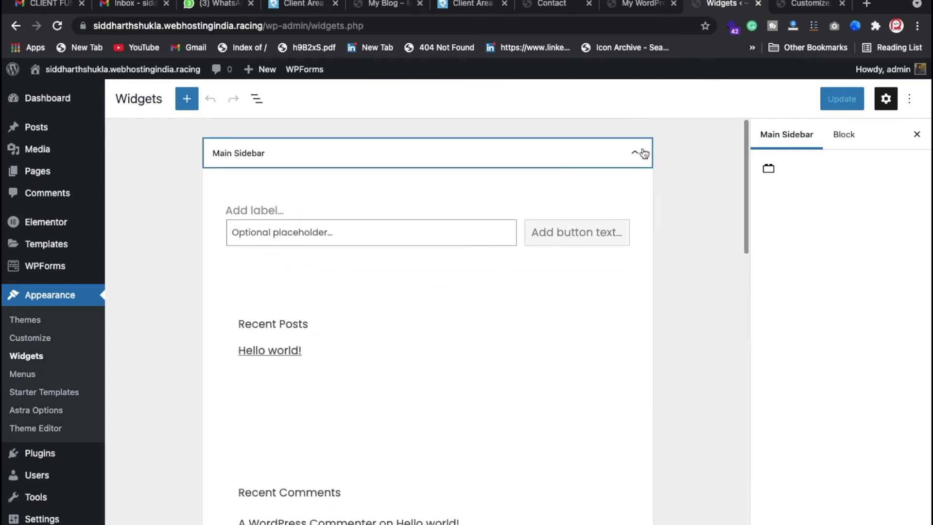
pyautogui.click(641, 153)
pyautogui.click(410, 268)
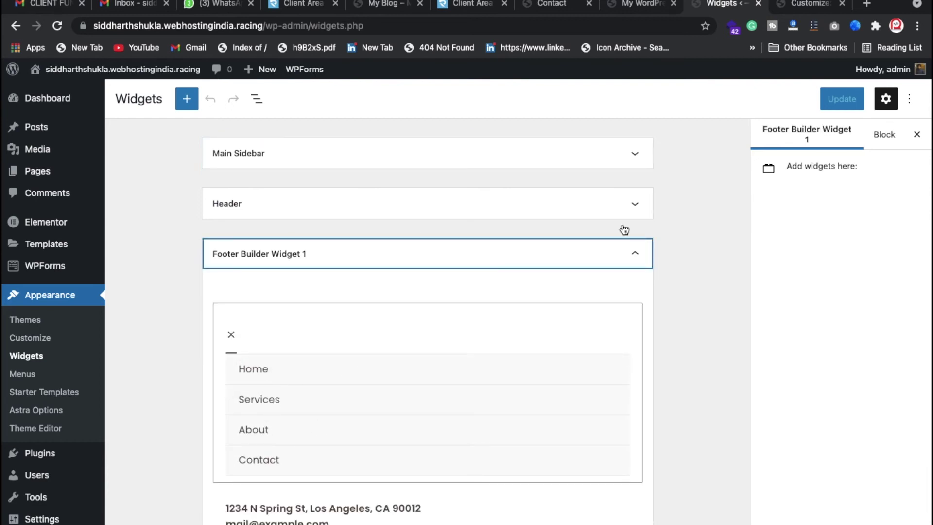
pyautogui.click(632, 13)
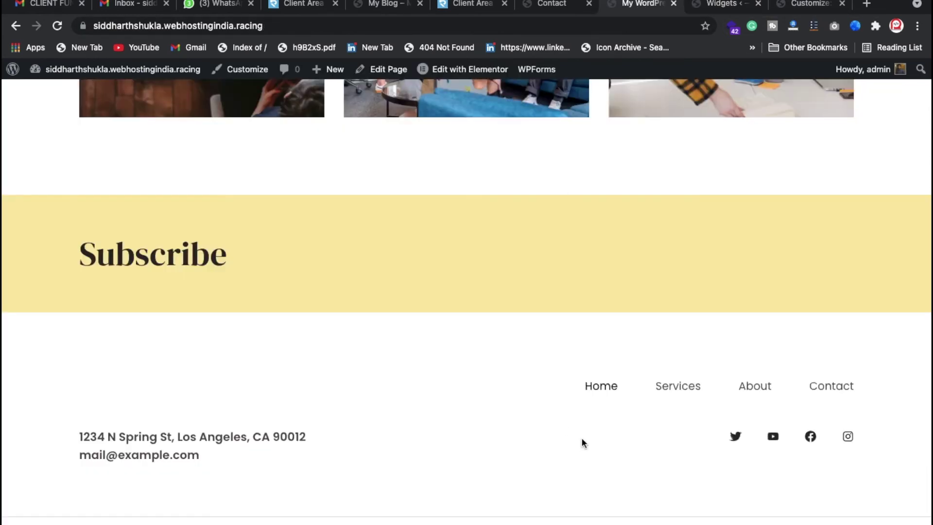
pyautogui.click(728, 7)
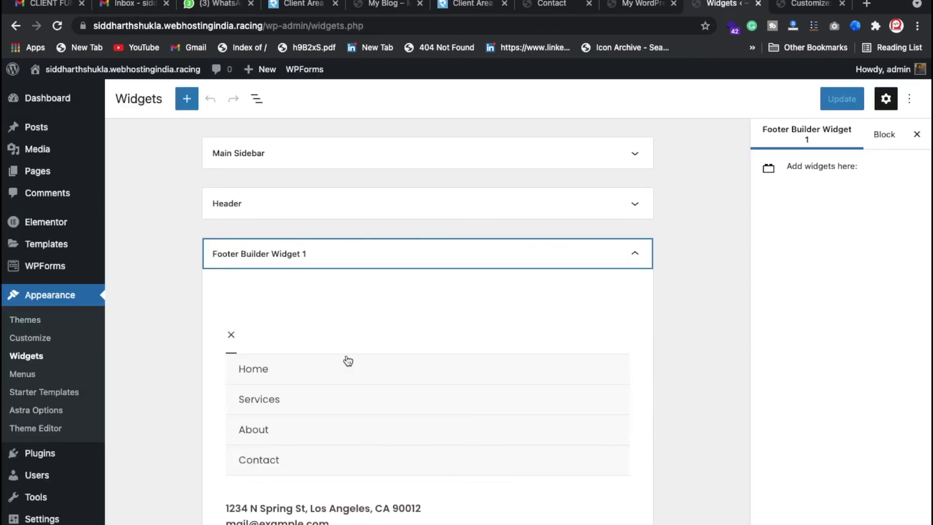
pyautogui.scroll(-3, 306, 438)
pyautogui.scroll(-3, 297, 416)
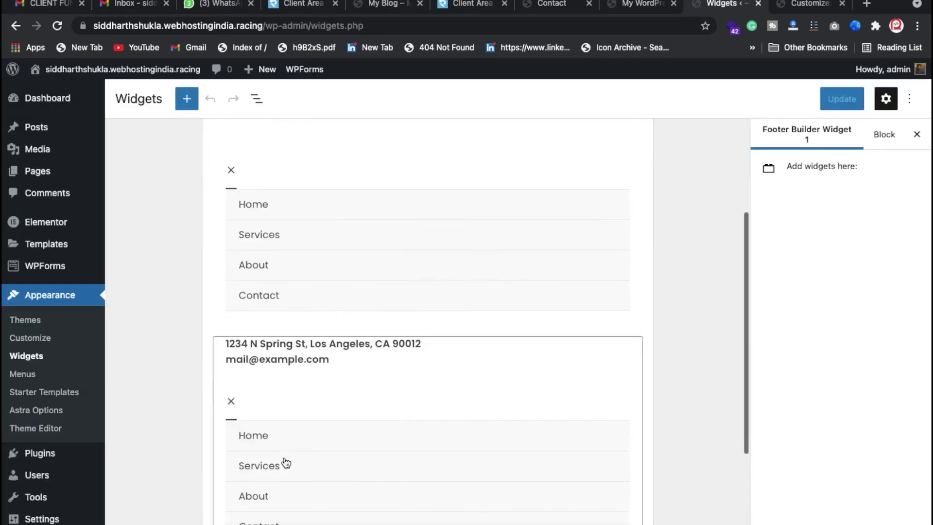
pyautogui.scroll(-3, 308, 374)
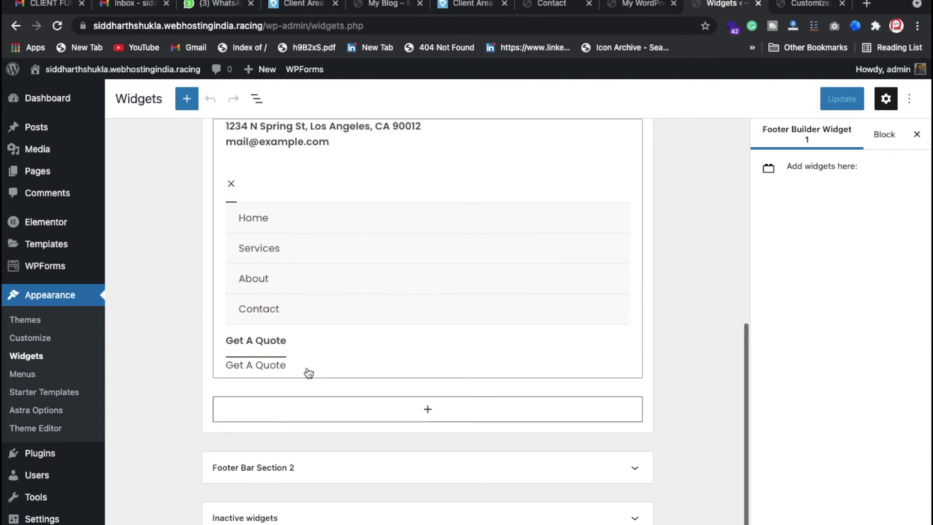
pyautogui.click(285, 466)
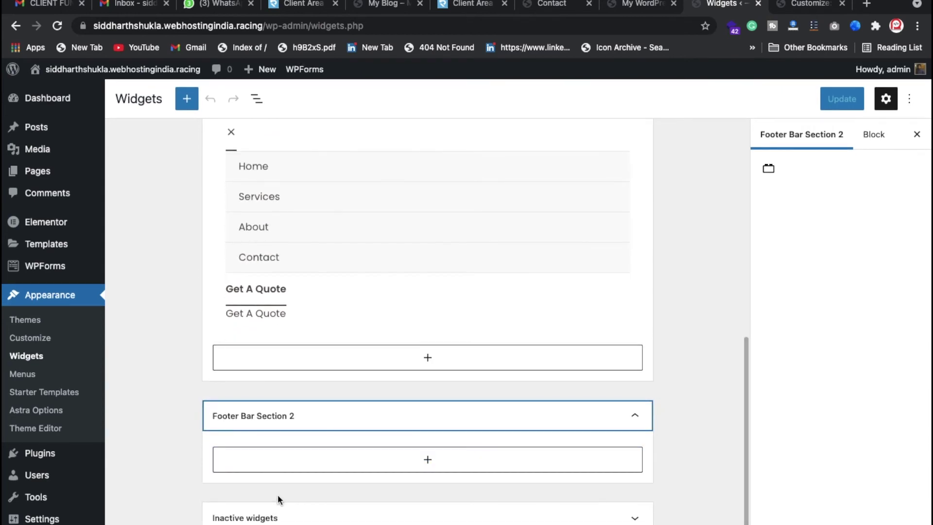
pyautogui.click(277, 505)
pyautogui.scroll(-8, 358, 388)
pyautogui.scroll(10, 359, 388)
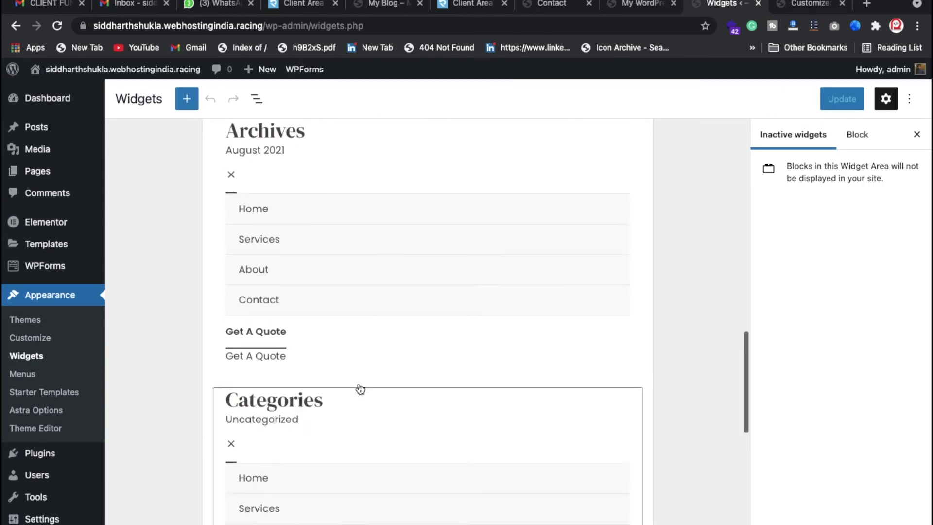
pyautogui.click(641, 4)
# Open the live Services page, close the Widgets and Customize tabs, and launch Edit with Elementor
pyautogui.scroll(20, 302, 275)
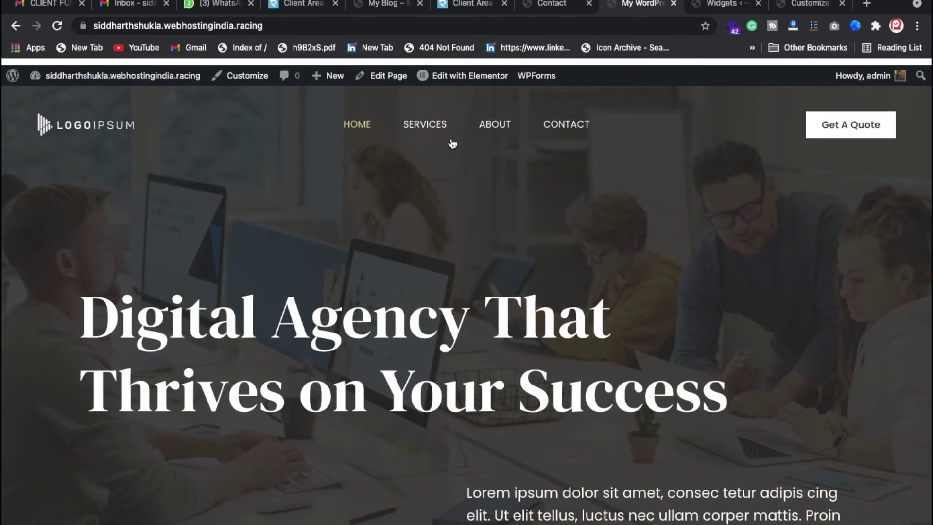
pyautogui.click(425, 119)
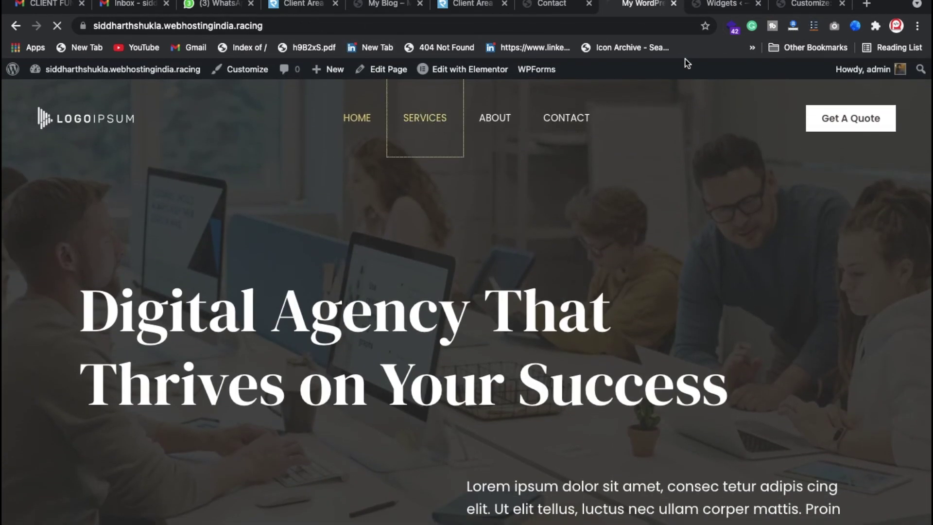
pyautogui.click(758, 4)
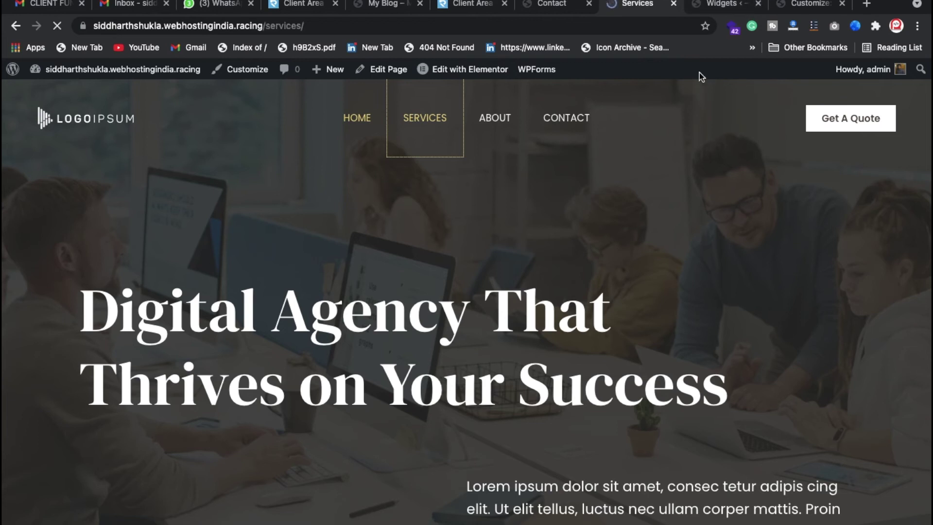
pyautogui.click(842, 4)
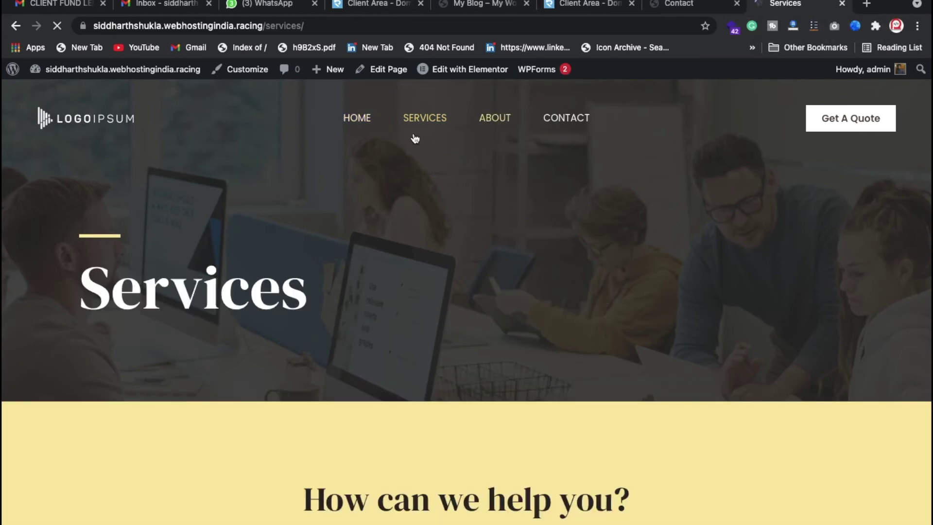
pyautogui.click(455, 69)
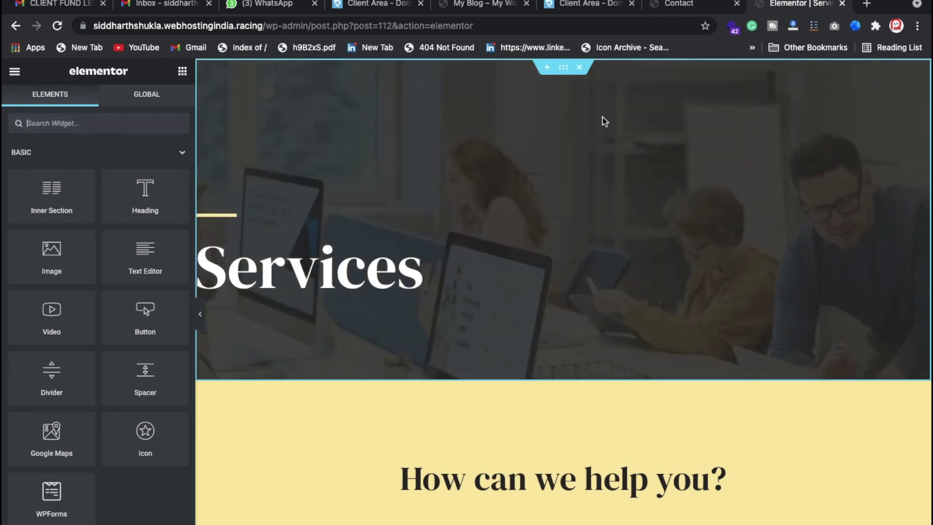
pyautogui.scroll(-6, 555, 422)
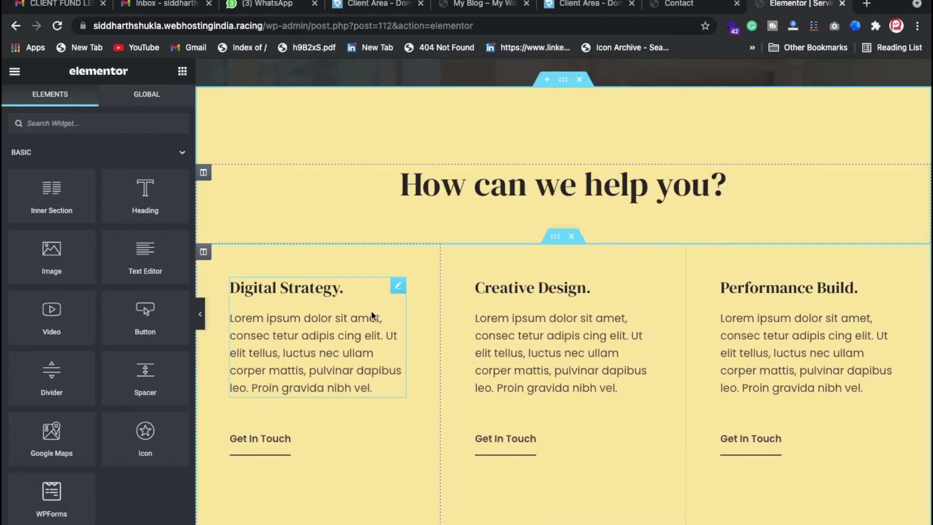
pyautogui.scroll(-4, 308, 442)
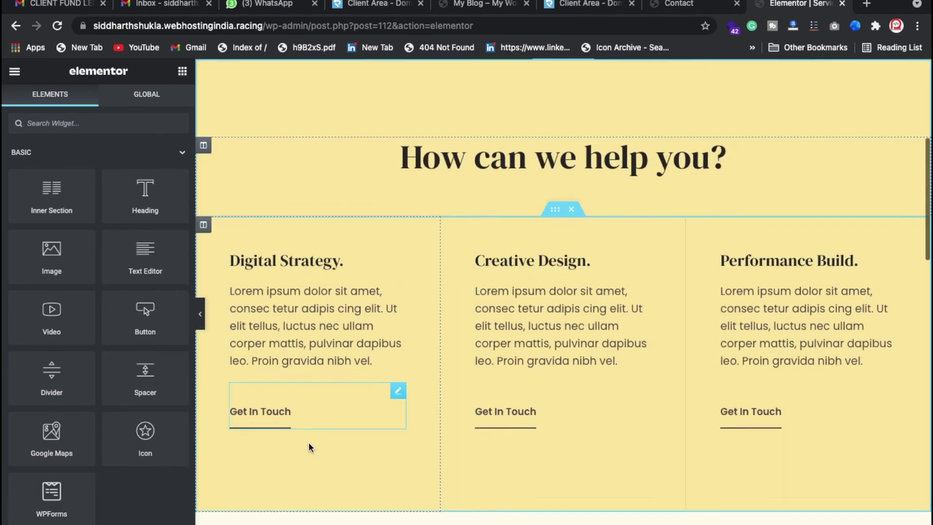
pyautogui.scroll(-4, 427, 379)
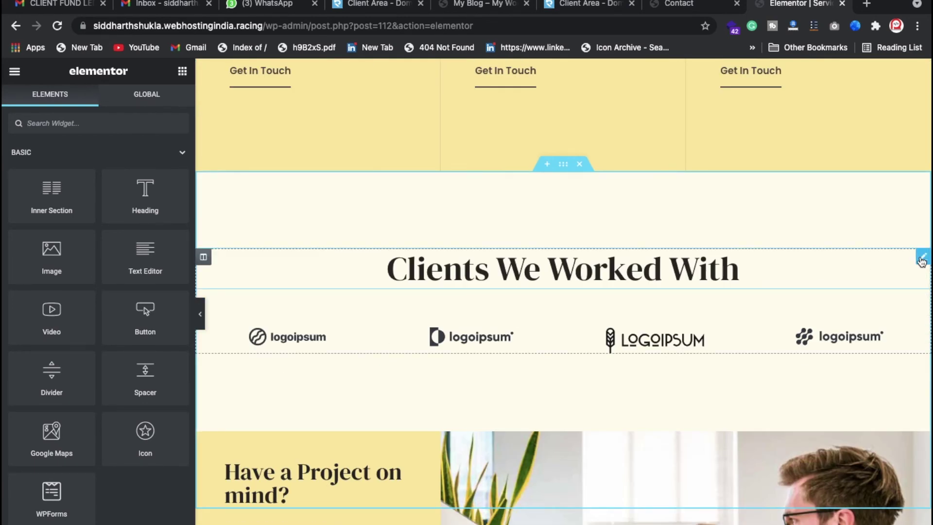
pyautogui.click(922, 257)
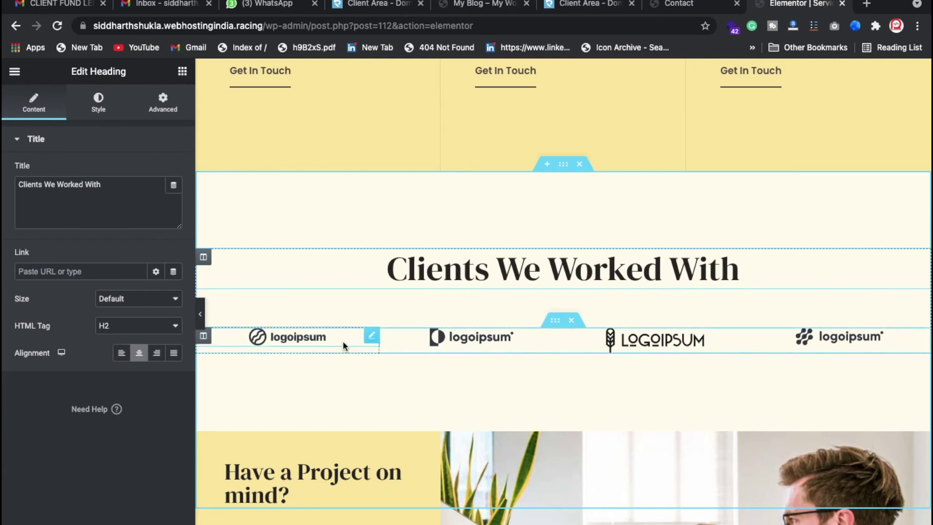
pyautogui.scroll(-1, 506, 343)
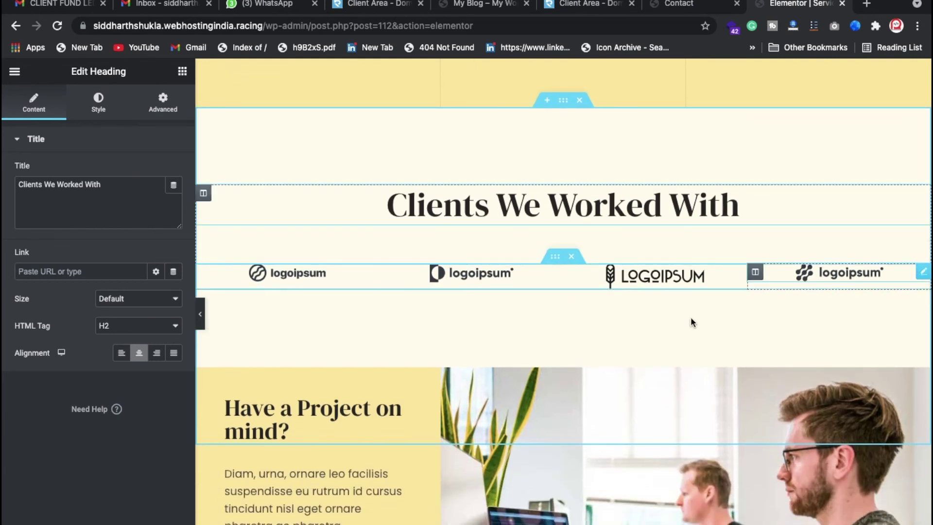
pyautogui.scroll(-5, 627, 322)
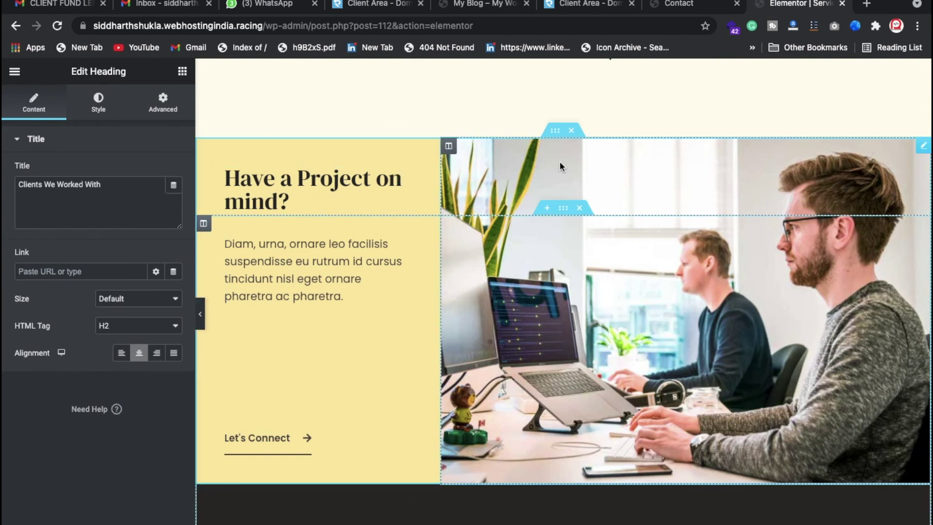
pyautogui.click(318, 180)
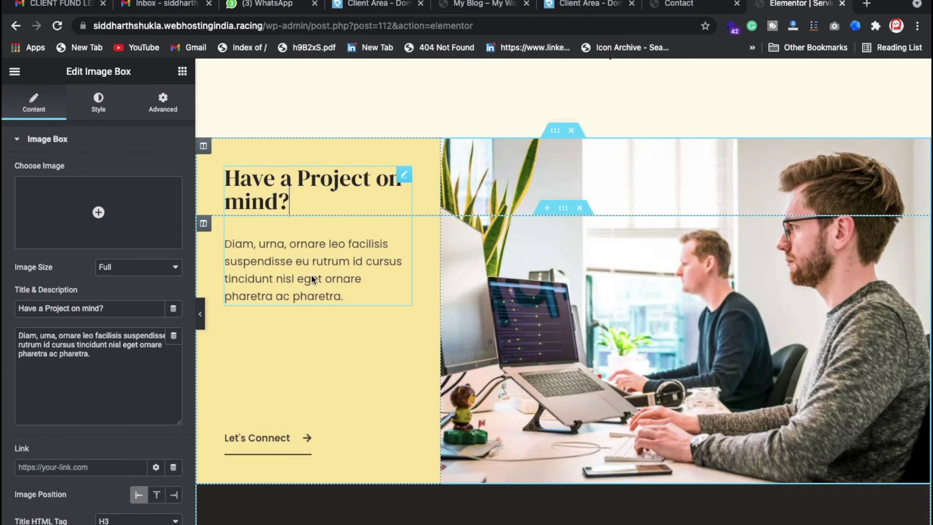
pyautogui.scroll(-6, 334, 365)
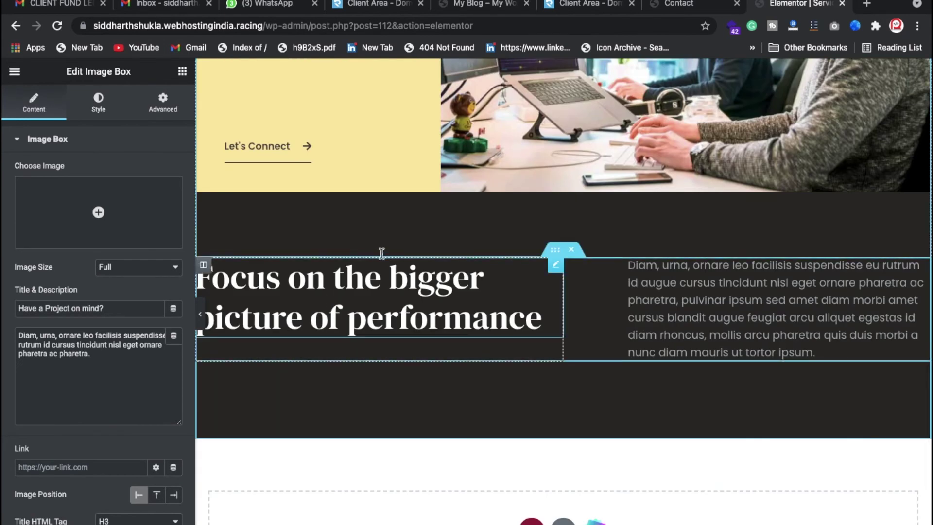
pyautogui.click(372, 274)
pyautogui.scroll(-4, 628, 392)
pyautogui.scroll(-3, 669, 374)
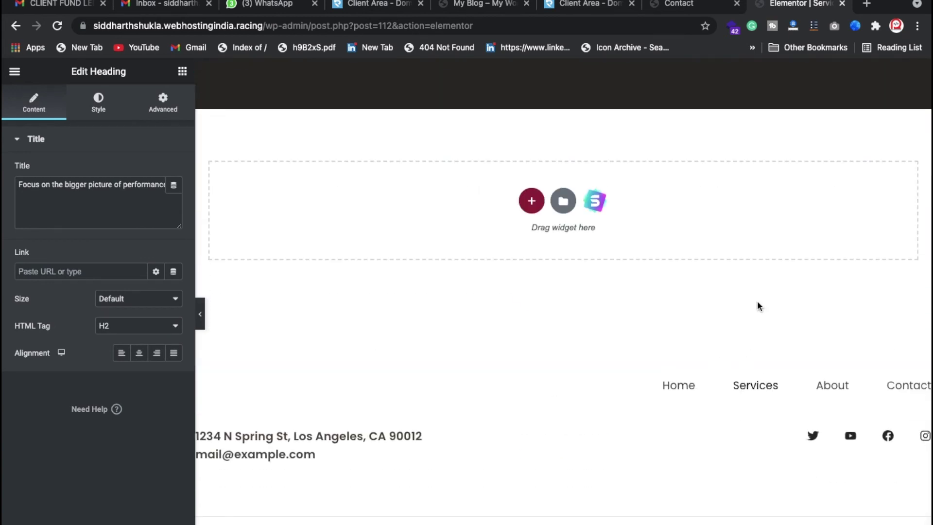
pyautogui.click(806, 428)
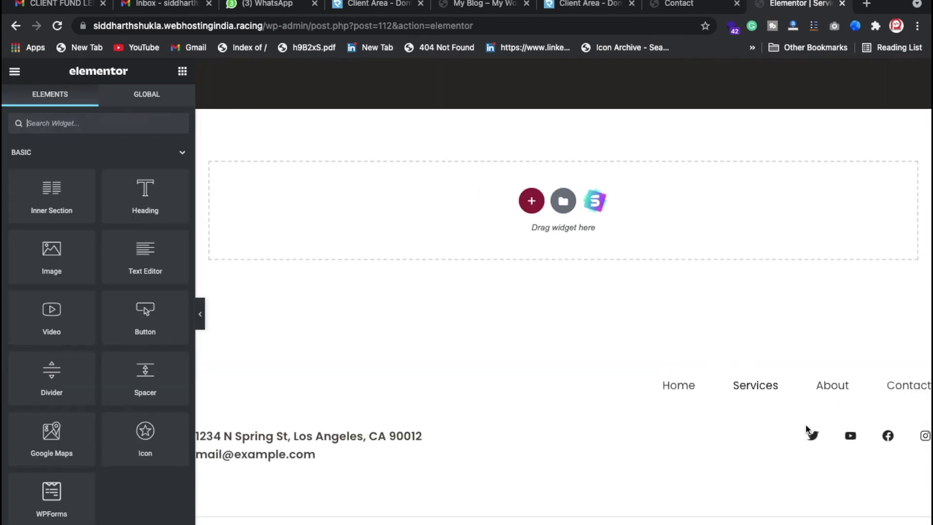
pyautogui.click(832, 385)
# Load the live About page from the address bar and scroll through it
pyautogui.moveTo(270, 29); pyautogui.dragTo(620, 31)
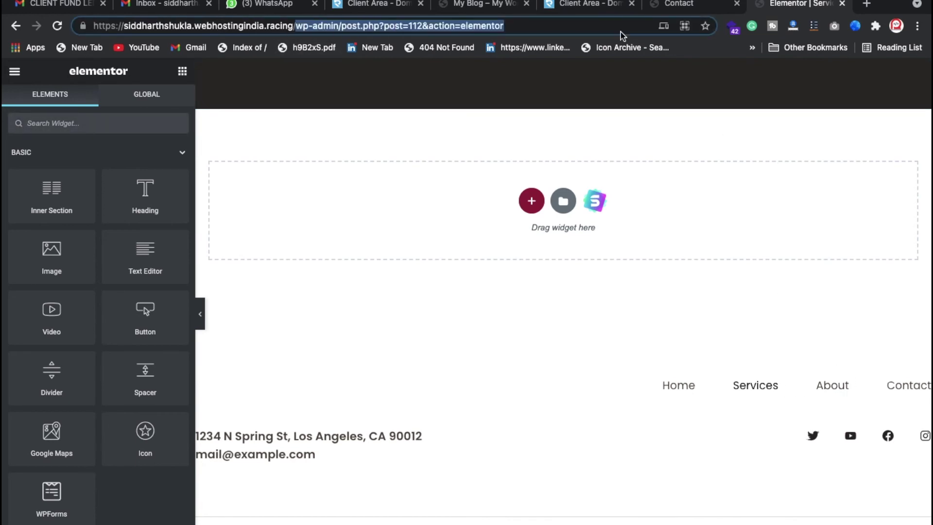
pyautogui.press('BackSpace')
pyautogui.write('ab')
pyautogui.press('Down')
pyautogui.press('Down')
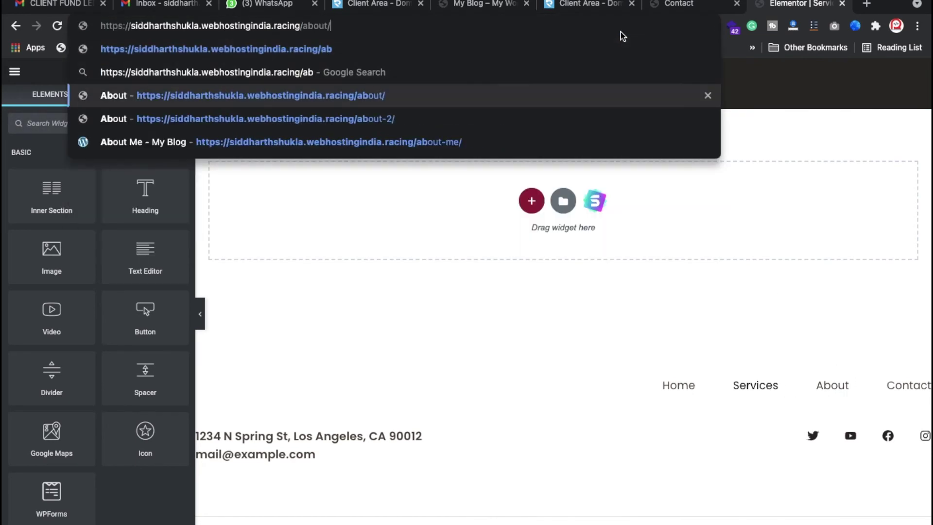
pyautogui.press('Return')
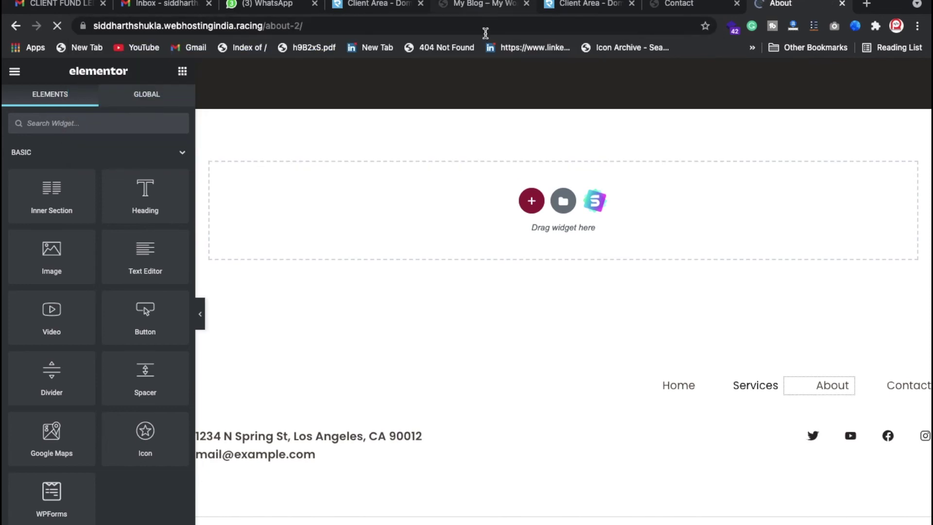
pyautogui.scroll(-1, 470, 316)
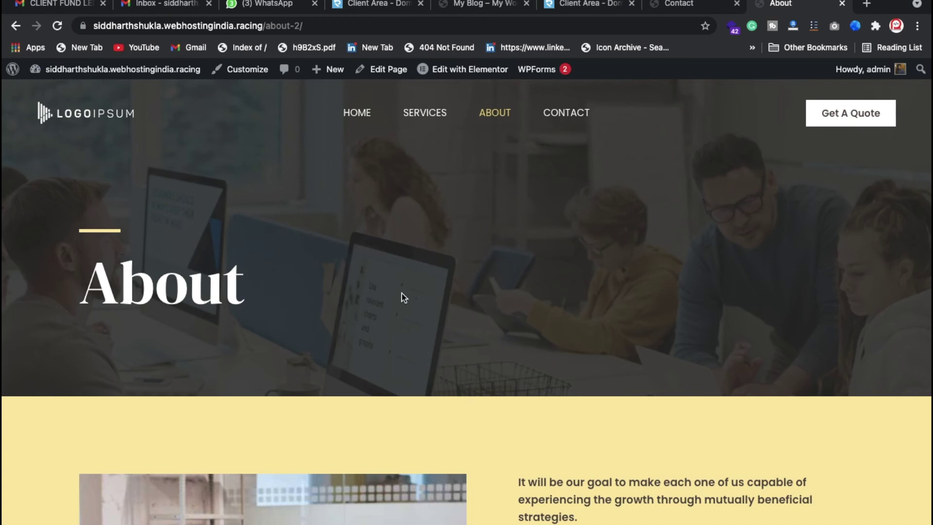
pyautogui.scroll(-15, 401, 293)
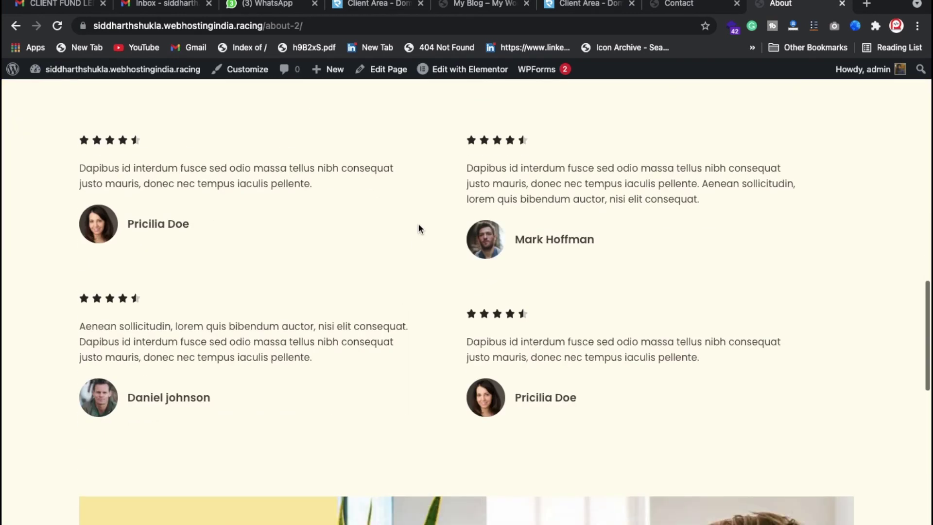
pyautogui.scroll(-20, 418, 227)
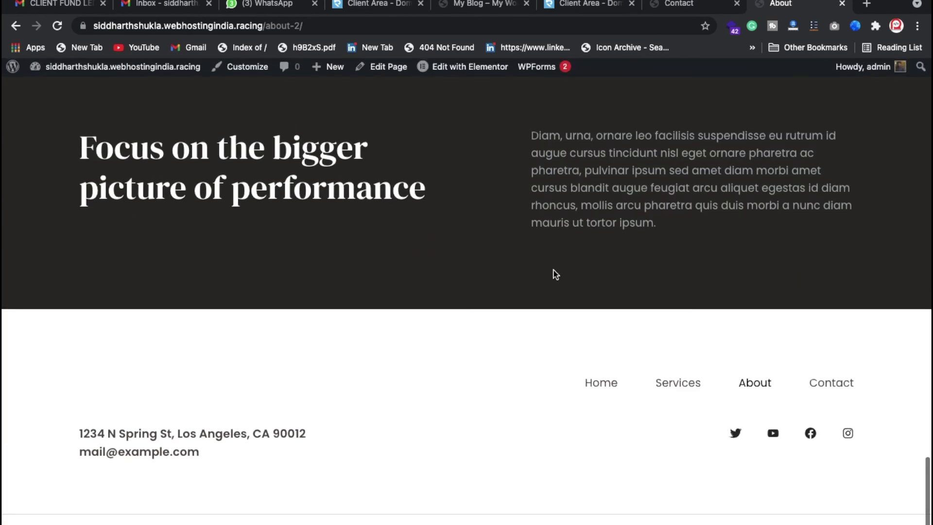
# Open Contact from the footer, scroll it, and switch to the other Contact tab
pyautogui.click(845, 385)
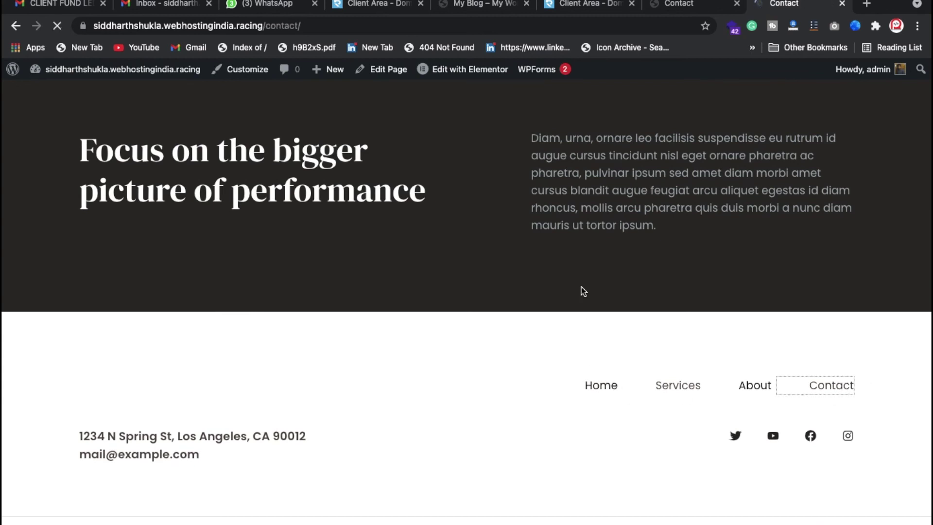
pyautogui.scroll(-5, 583, 311)
pyautogui.scroll(-3, 586, 338)
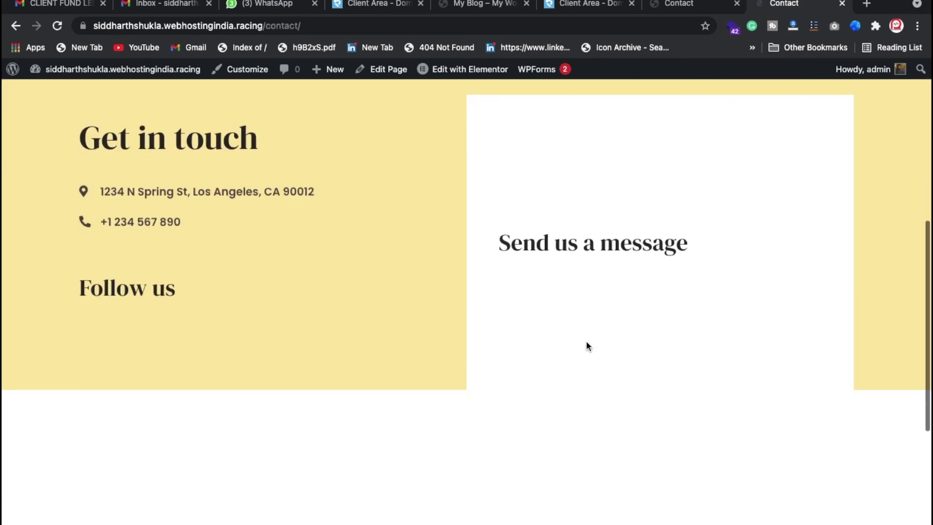
pyautogui.click(689, 4)
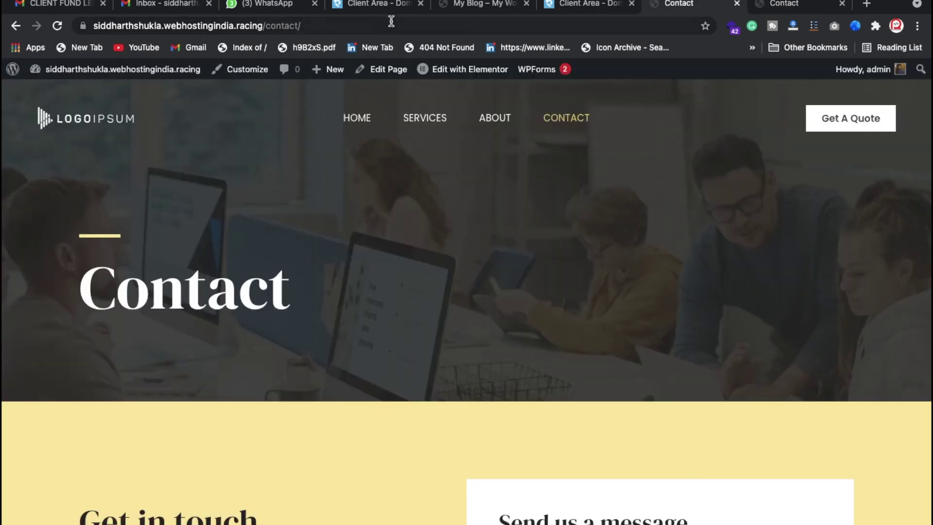
# From the Dashboard open WPForms > All Forms and select the Contact Form shortcode [wpforms id="5"]
pyautogui.moveTo(100, 71)
pyautogui.click(53, 94)
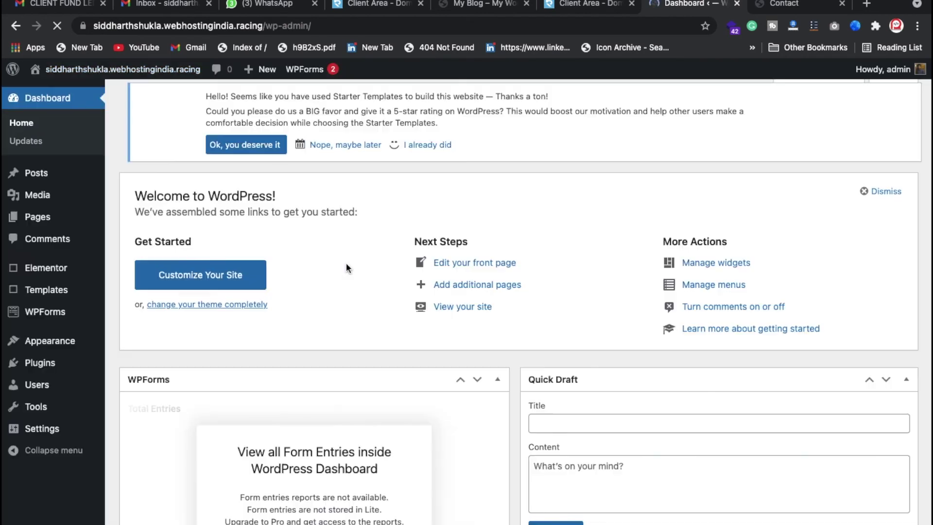
pyautogui.moveTo(68, 278)
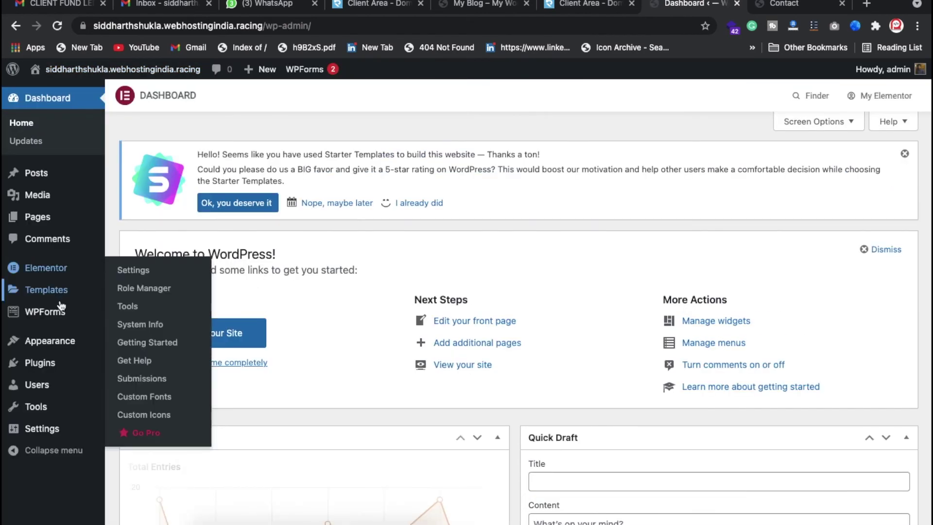
pyautogui.moveTo(56, 313)
pyautogui.click(176, 320)
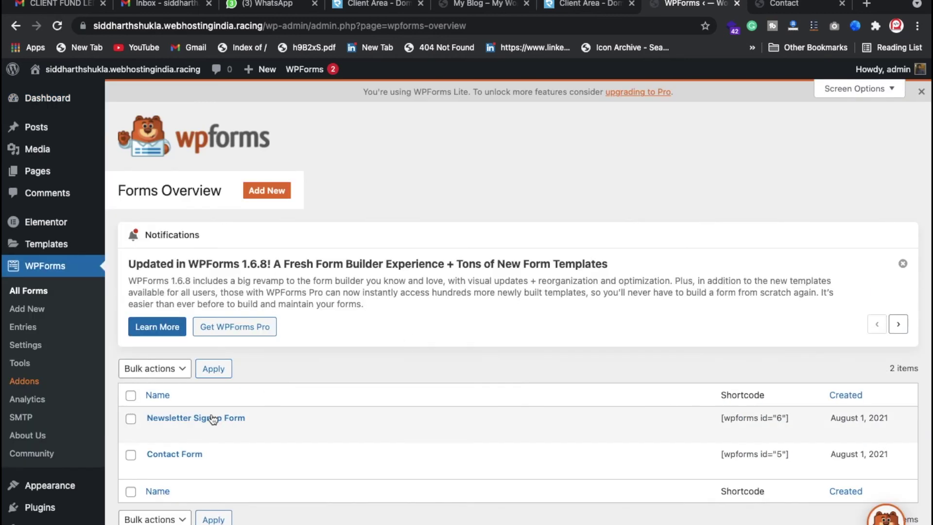
pyautogui.moveTo(176, 458)
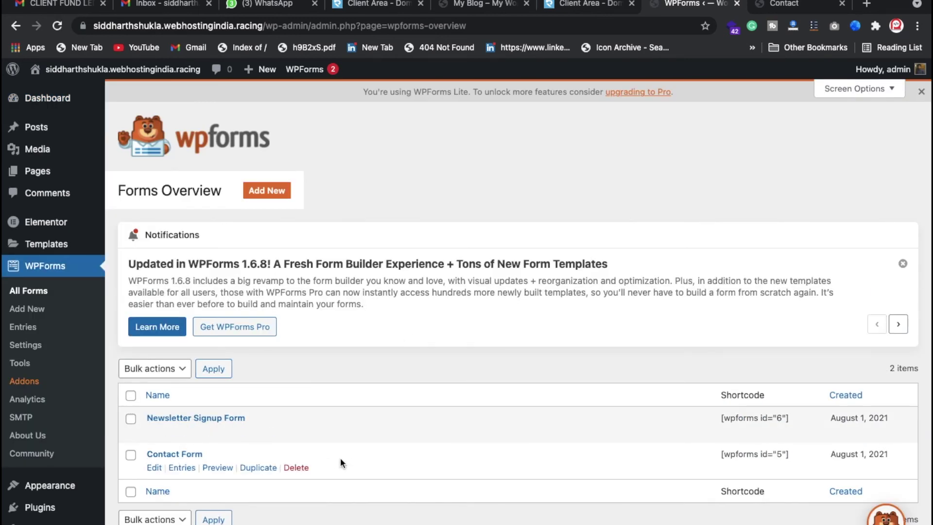
pyautogui.tripleClick(777, 450)
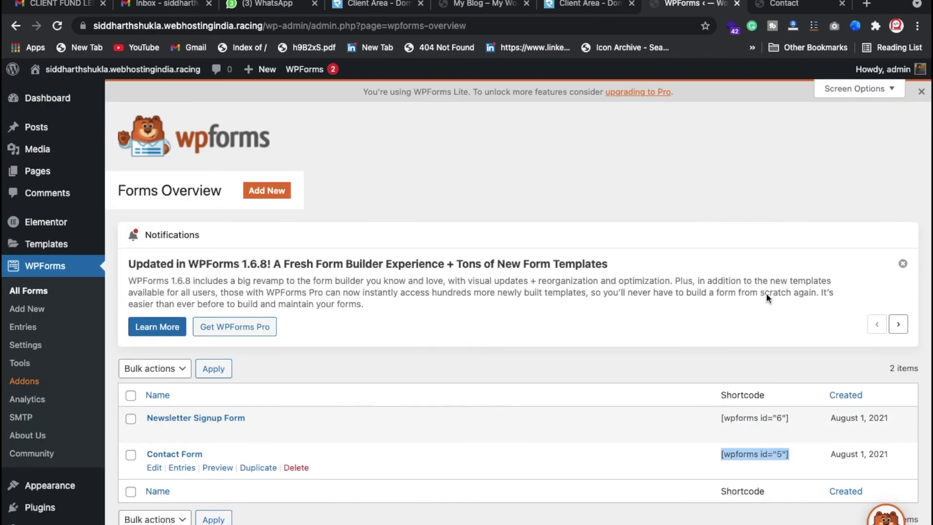
# Launch Edit with Elementor for the Contact page and switch to the loading editor tab
pyautogui.click(784, 3)
pyautogui.click(492, 63)
pyautogui.click(695, 4)
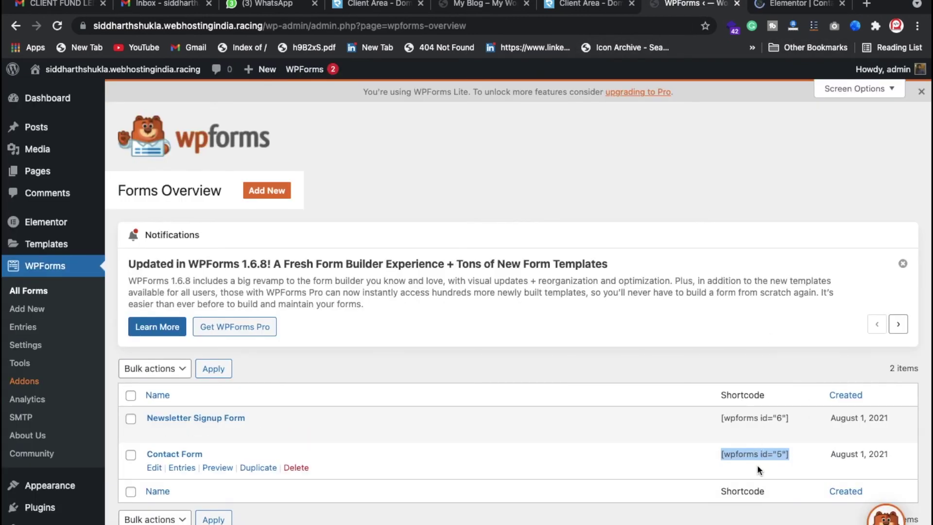
pyautogui.click(796, 3)
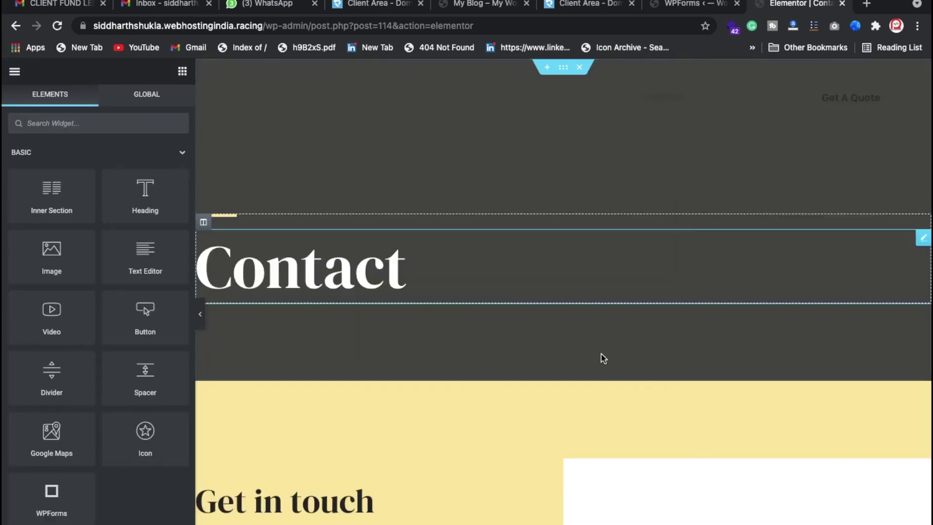
# Select the WPForms placeholder under Send us a message and set its Form to Contact Form
pyautogui.scroll(-6, 677, 461)
pyautogui.scroll(1, 748, 384)
pyautogui.scroll(5, 734, 282)
pyautogui.scroll(-5, 799, 418)
pyautogui.scroll(-1, 797, 410)
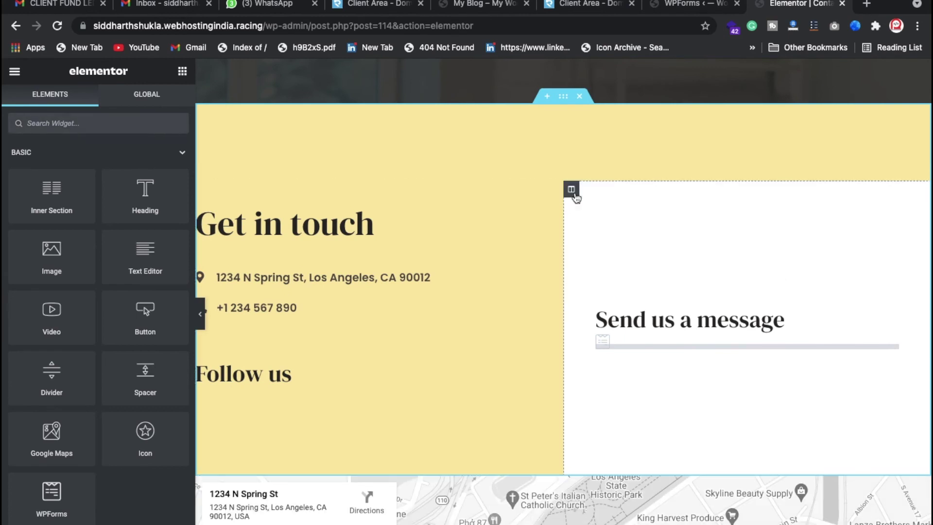
pyautogui.scroll(2, 832, 284)
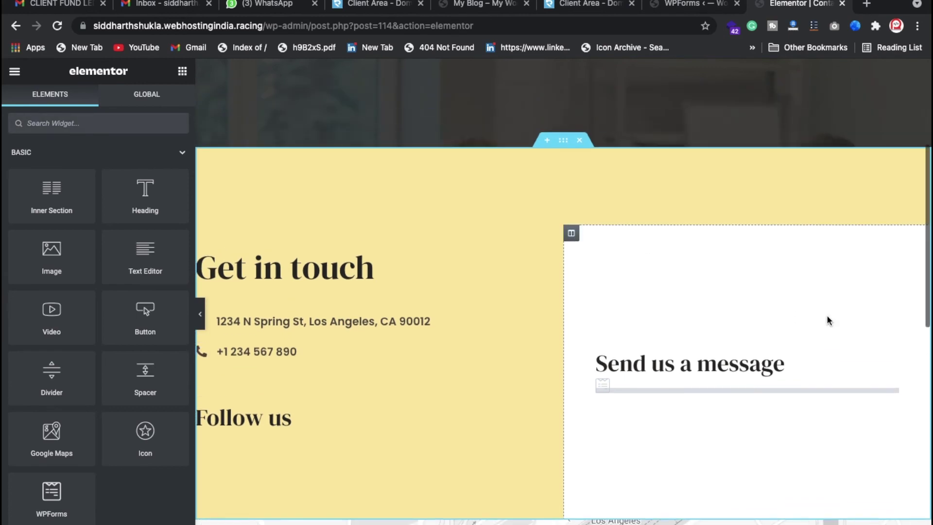
pyautogui.click(889, 390)
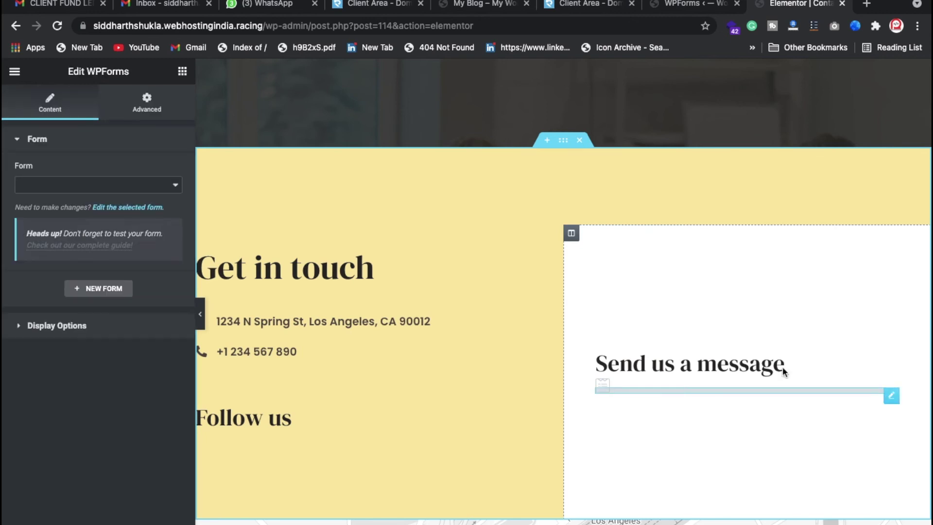
pyautogui.click(78, 185)
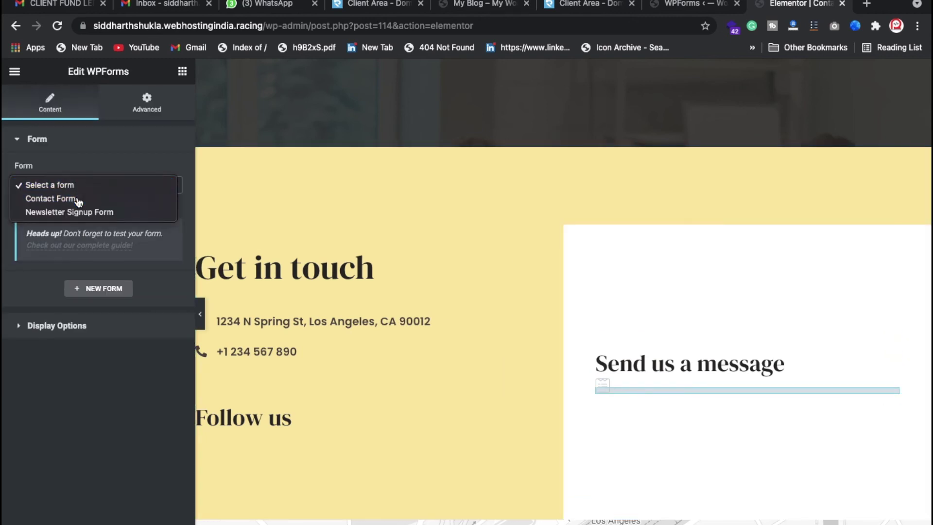
pyautogui.click(78, 196)
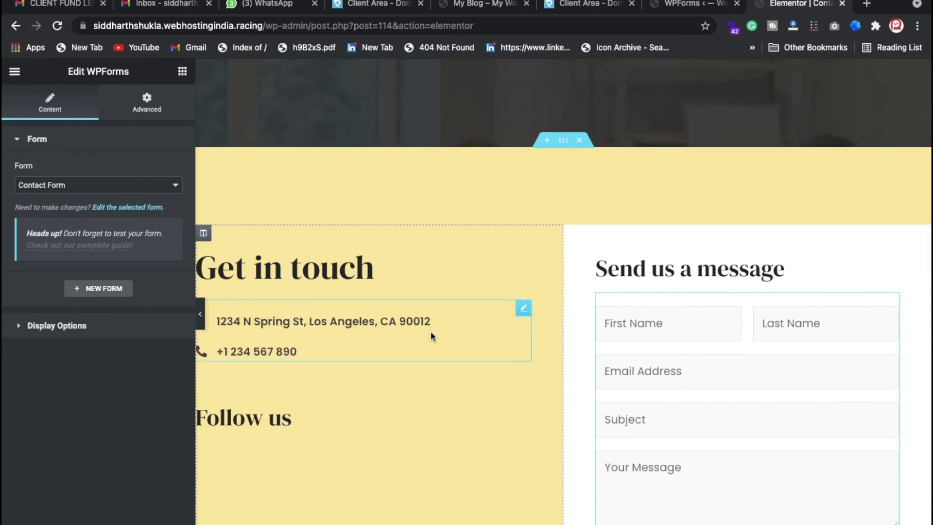
pyautogui.scroll(-8, 608, 314)
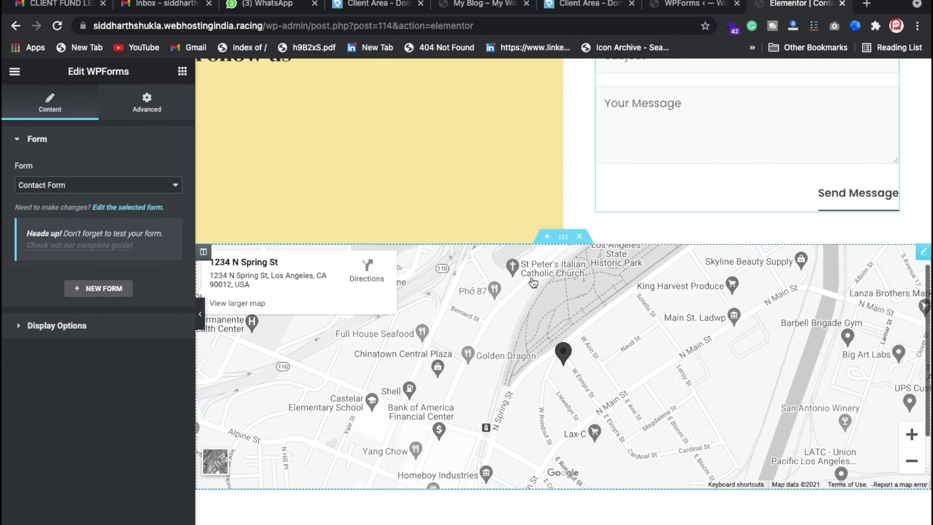
pyautogui.scroll(10, 532, 277)
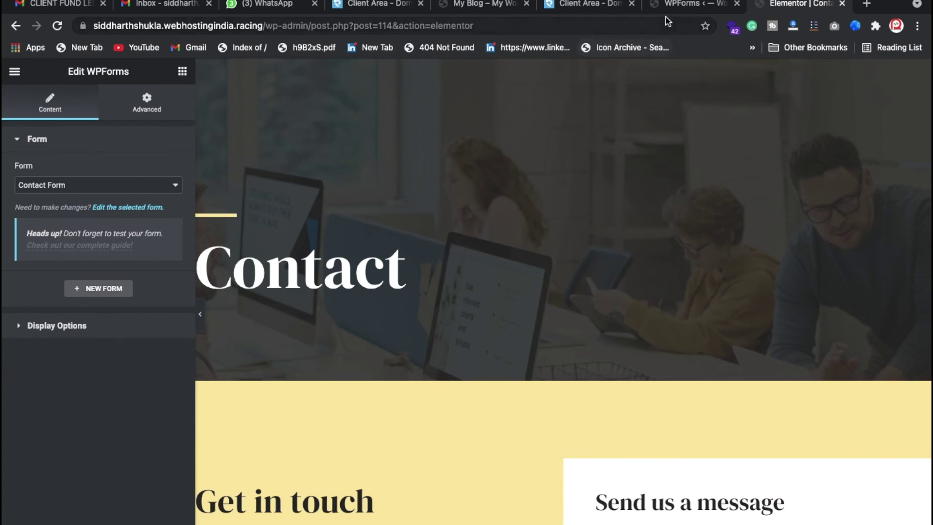
# Load the site's home page and reopen it in Elementor at the Subscribe section
pyautogui.moveTo(271, 26); pyautogui.dragTo(529, 56)
pyautogui.press('BackSpace')
pyautogui.press('Return')
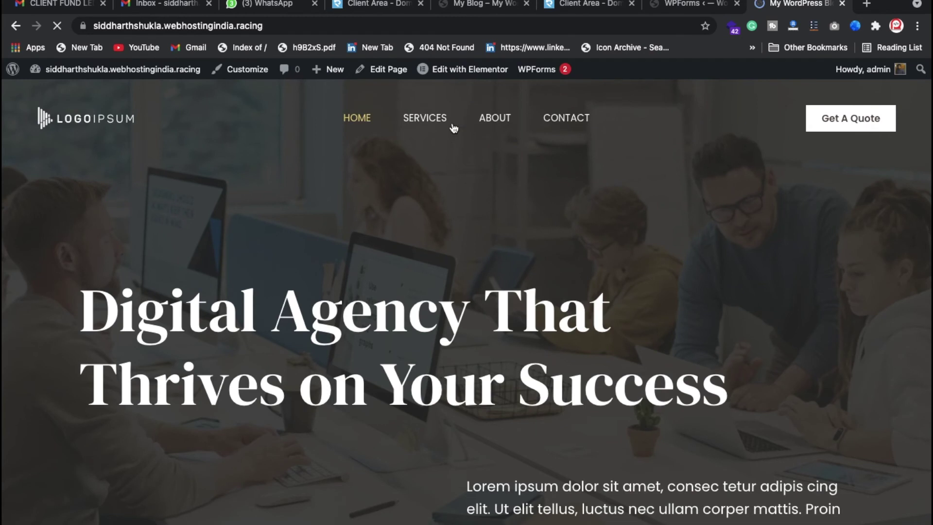
pyautogui.click(464, 69)
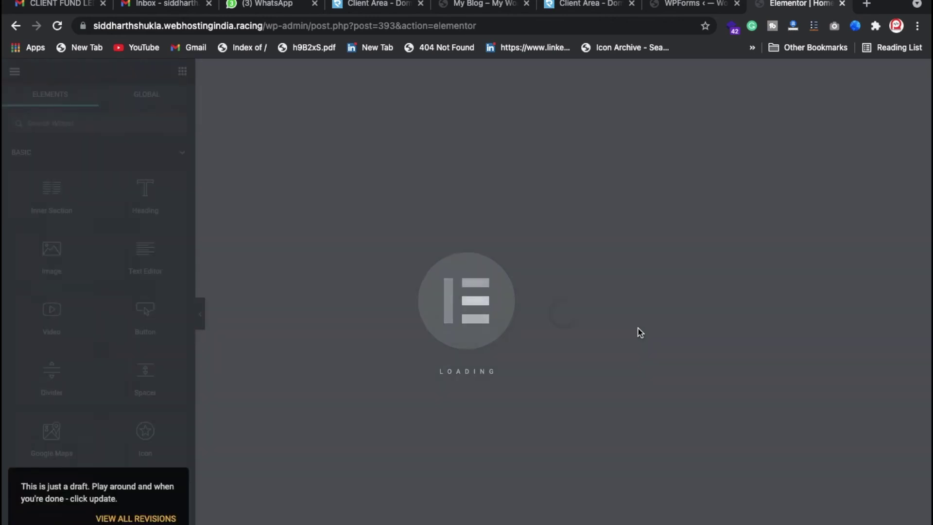
pyautogui.scroll(6, 638, 330)
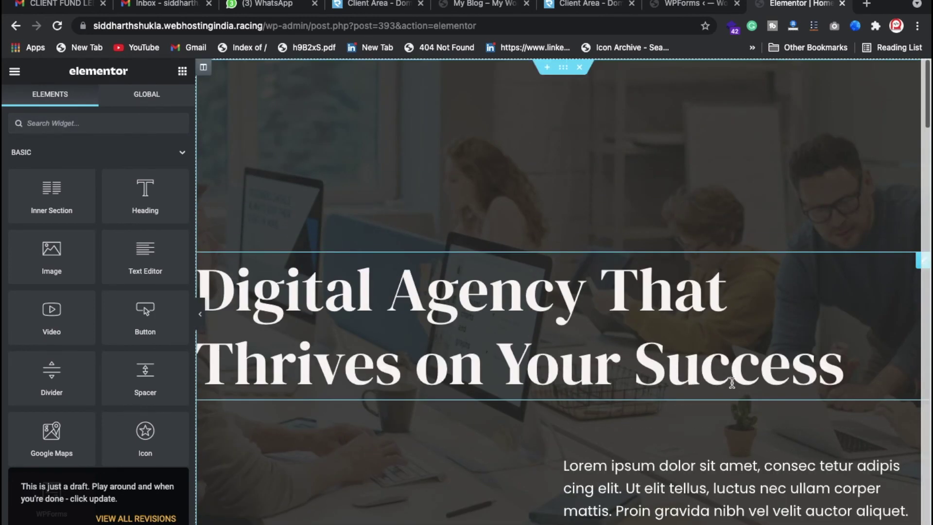
pyautogui.scroll(-15, 731, 381)
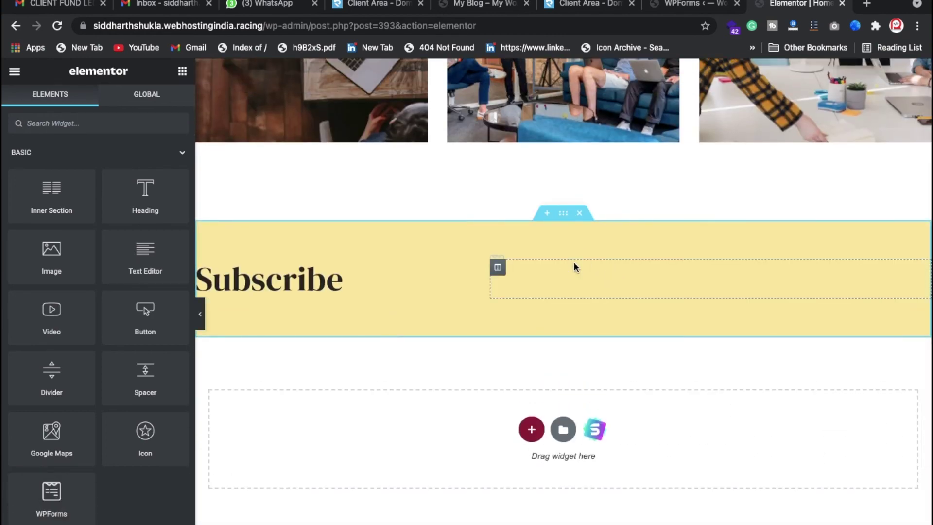
# Put the Newsletter Signup Form in the Subscribe section's empty right-hand column using WPForms
pyautogui.click(498, 267)
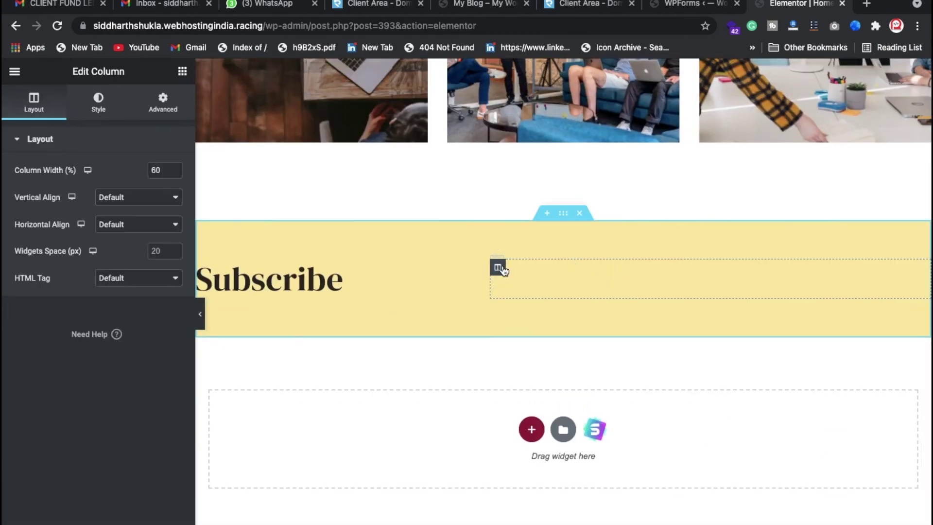
pyautogui.click(157, 117)
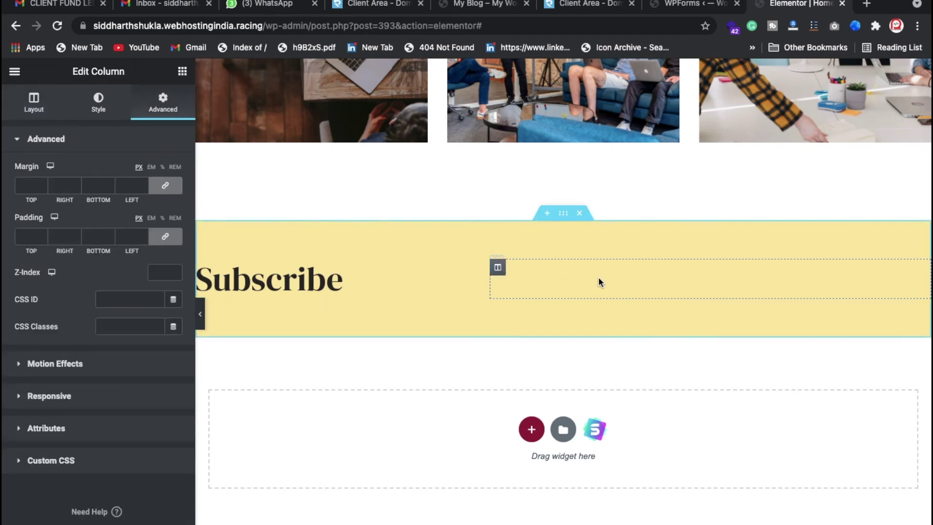
pyautogui.click(497, 261)
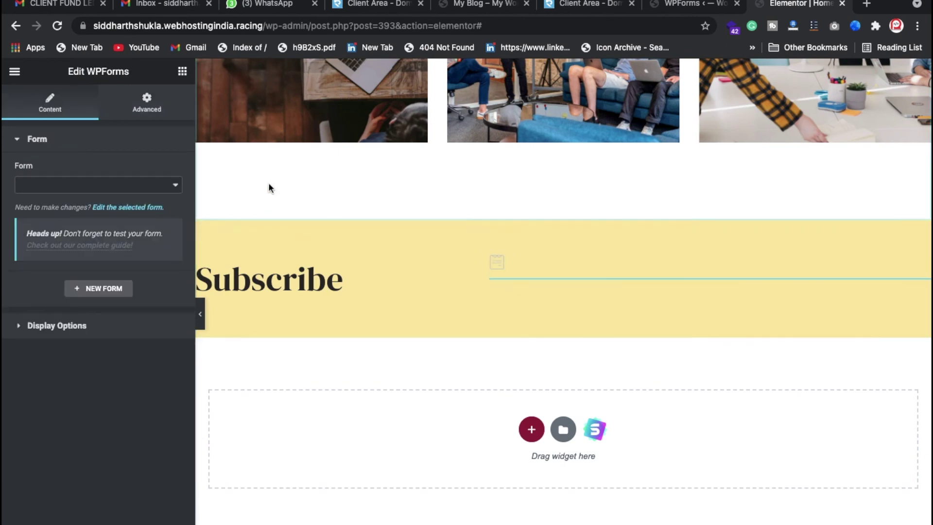
pyautogui.click(175, 185)
pyautogui.click(97, 214)
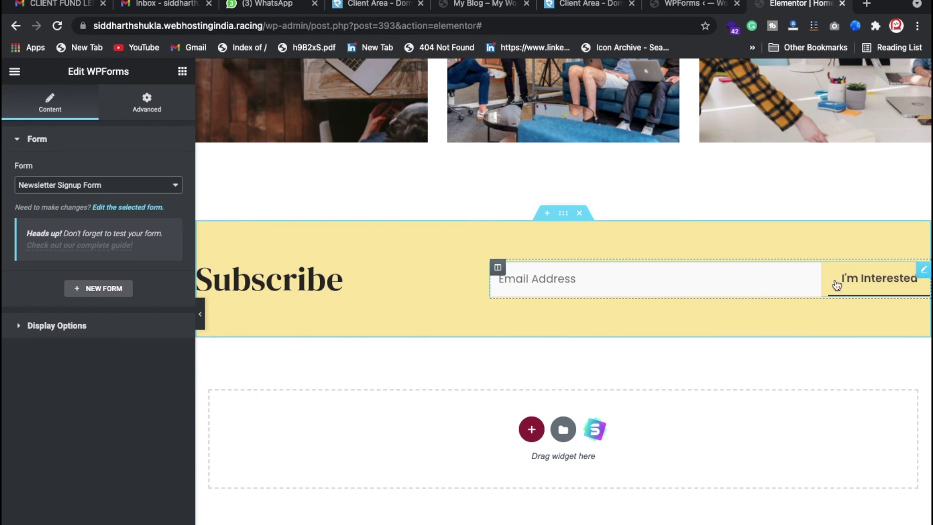
pyautogui.moveTo(182, 520)
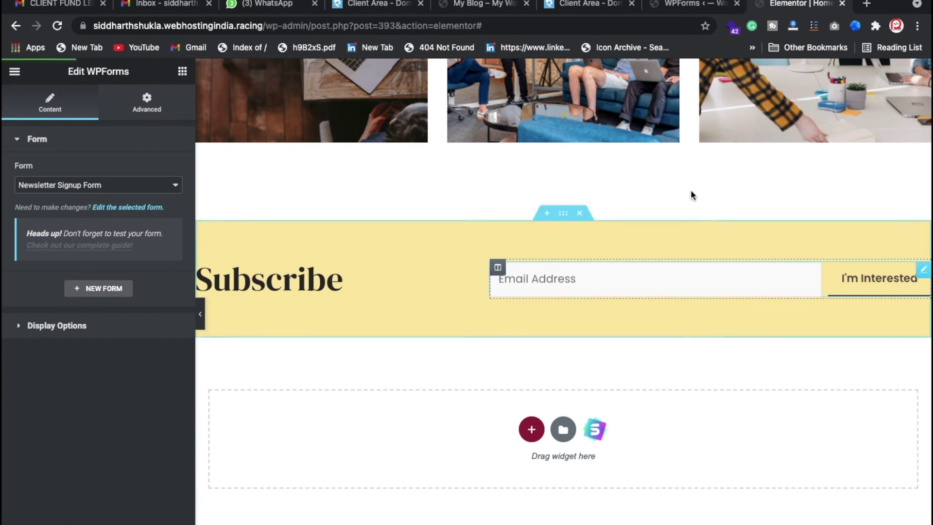
# Open the live site's domain, try the homepage subscribe email field, then view the Contact page form
pyautogui.click(300, 20)
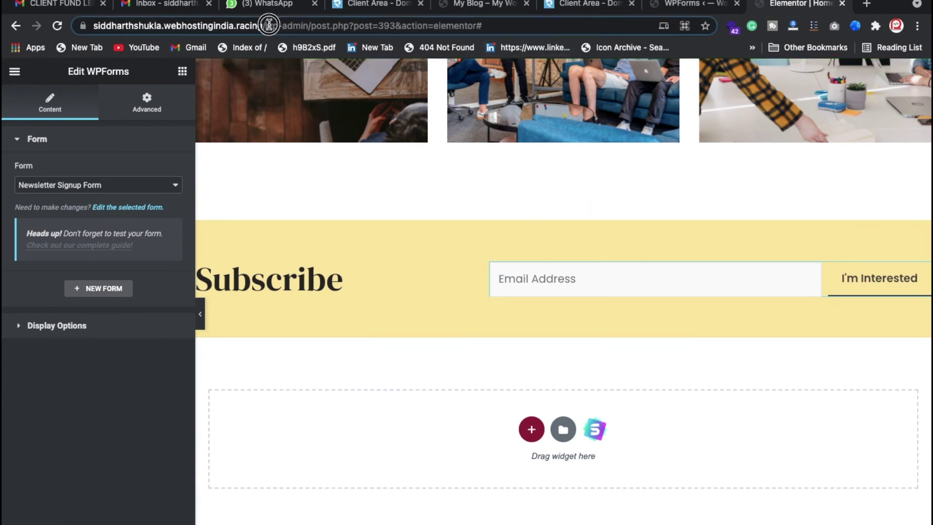
pyautogui.write('siddharthshukla.webhostingindia.racing')
pyautogui.press('Return')
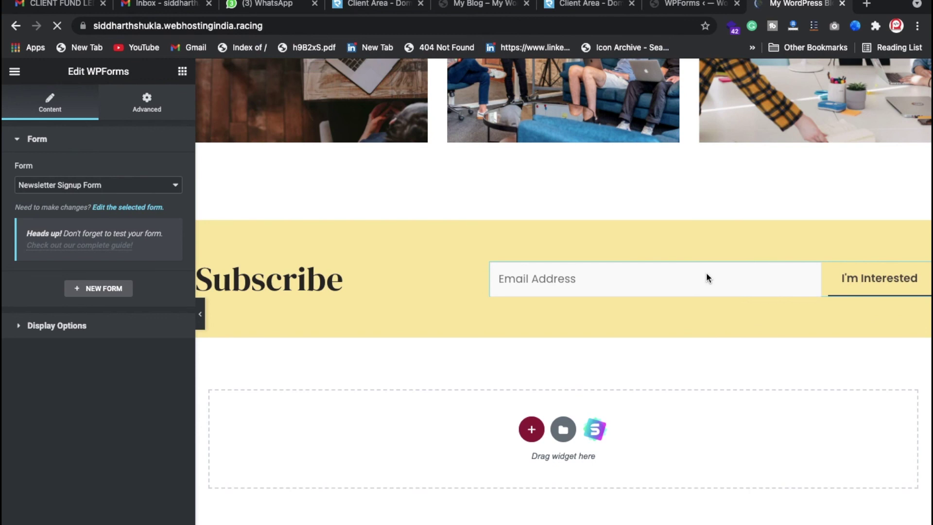
pyautogui.scroll(-10, 707, 448)
pyautogui.scroll(-7, 707, 448)
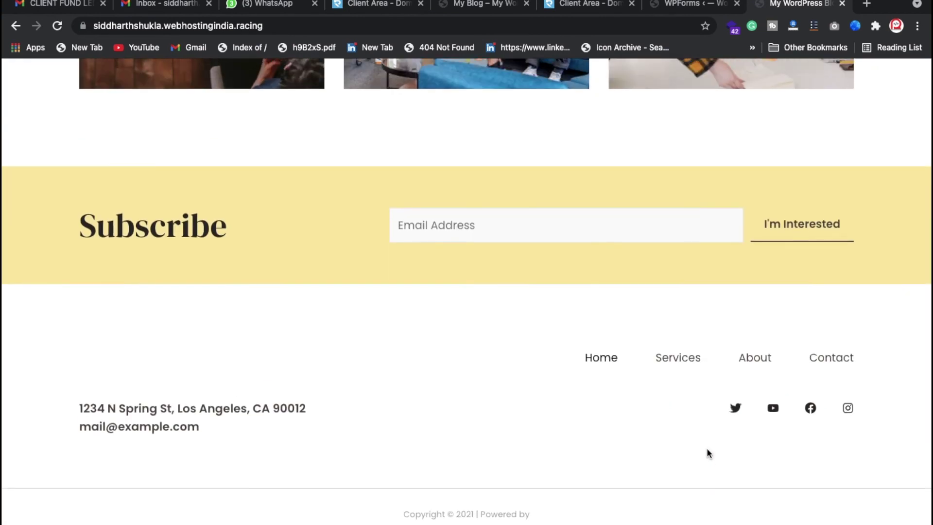
pyautogui.click(568, 251)
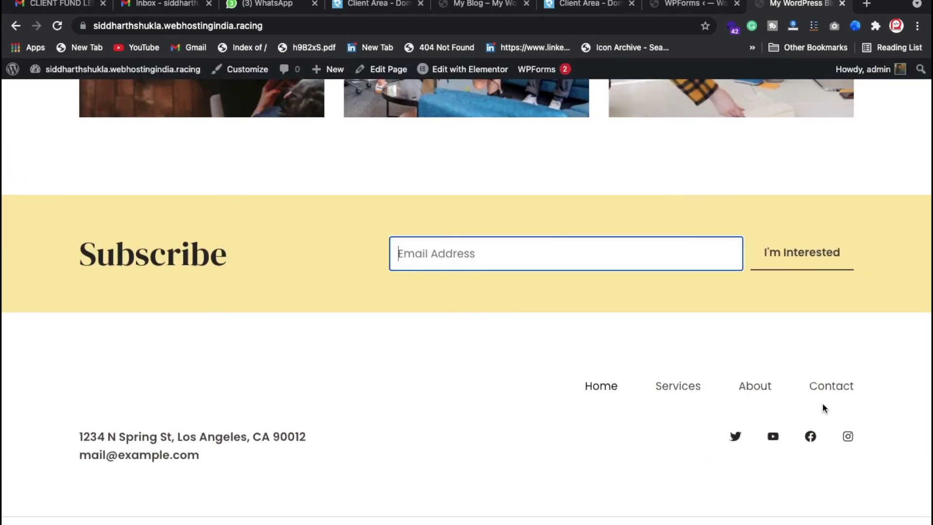
pyautogui.click(832, 387)
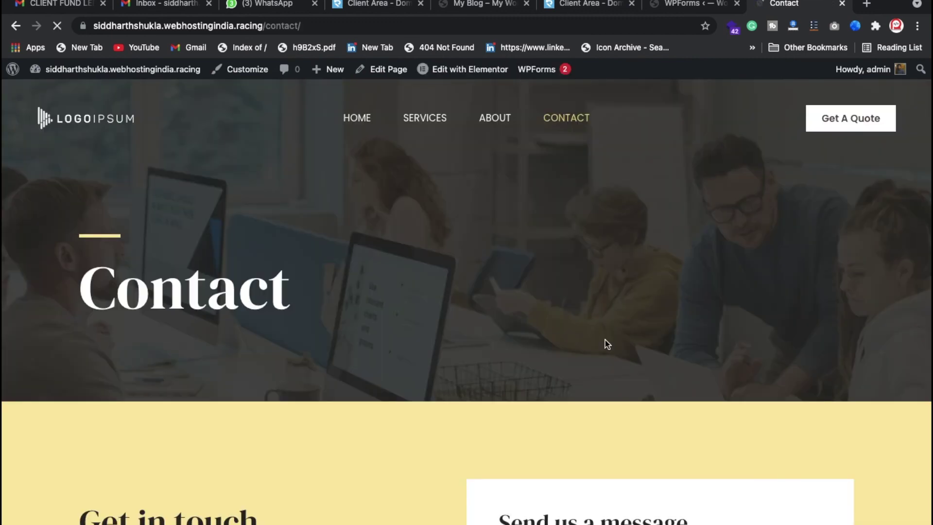
pyautogui.scroll(-8, 604, 346)
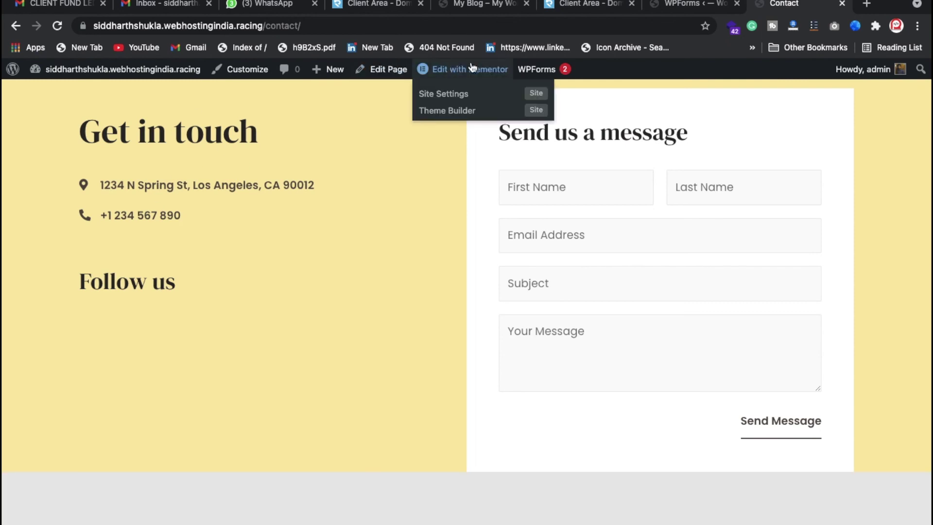
# Open the Contact page in Elementor and add 'Us' to the hero heading
pyautogui.click(467, 75)
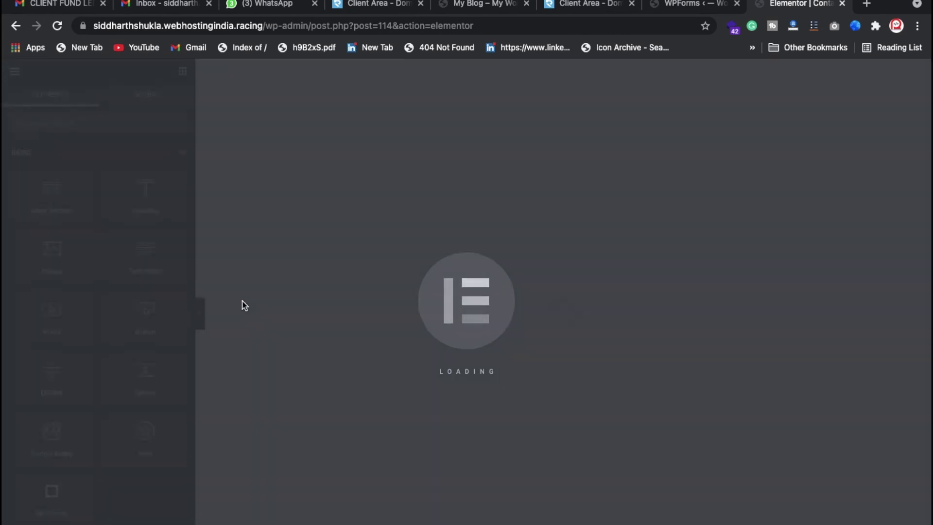
pyautogui.scroll(-3, 381, 305)
pyautogui.scroll(4, 379, 305)
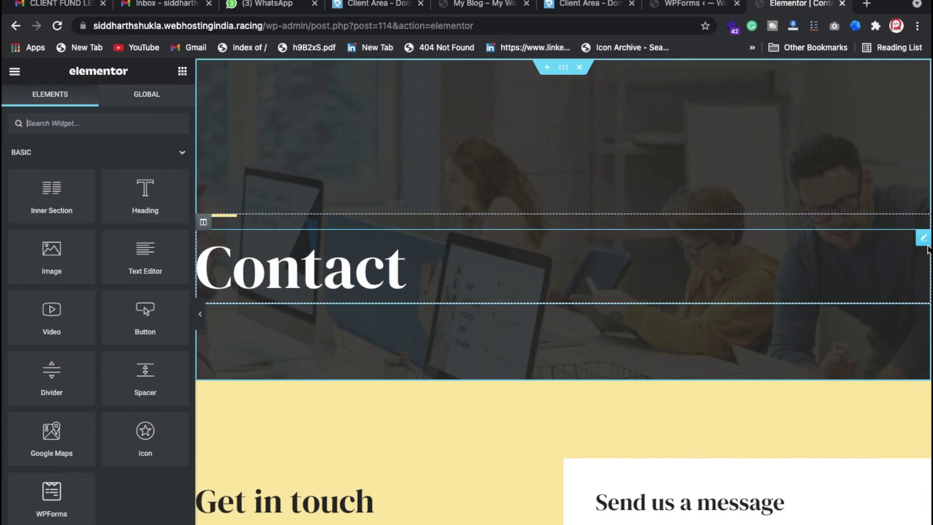
pyautogui.click(923, 242)
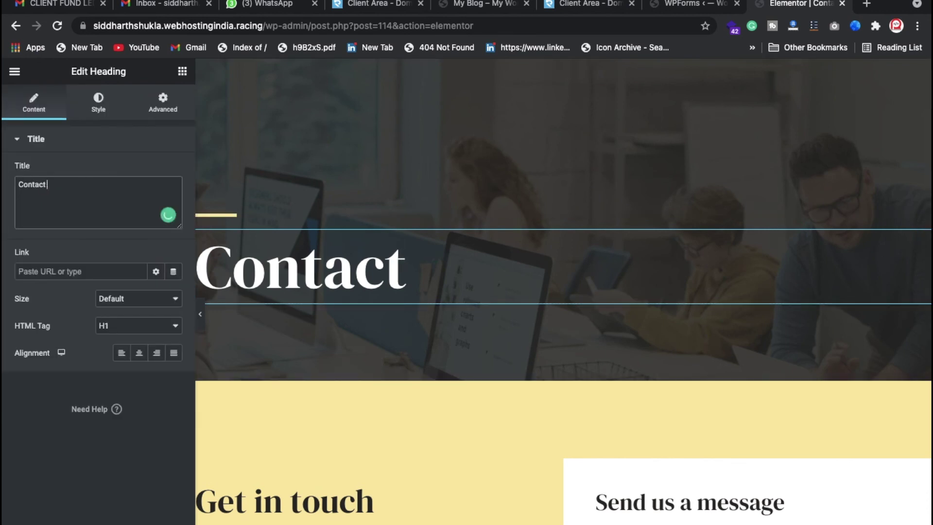
pyautogui.write('Us')
# Select the Get in touch heading and start editing its title
pyautogui.scroll(-6, 376, 466)
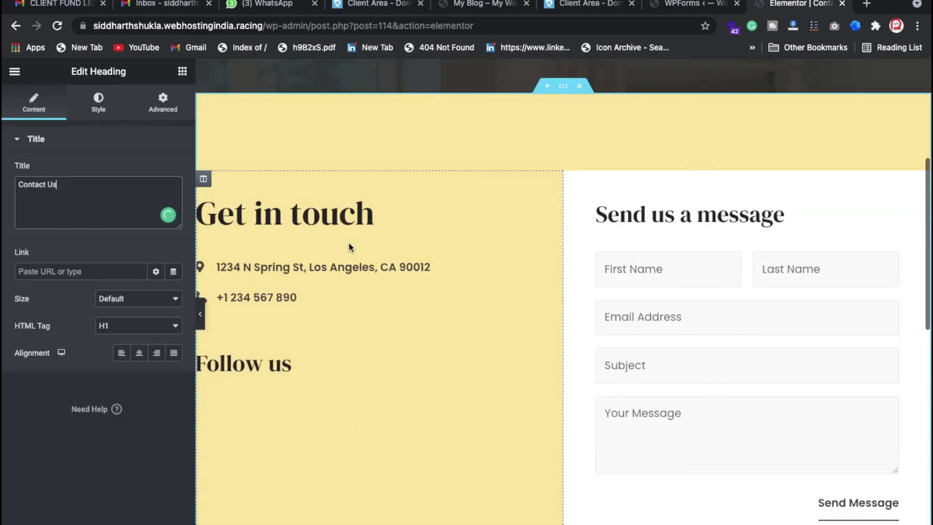
pyautogui.click(523, 201)
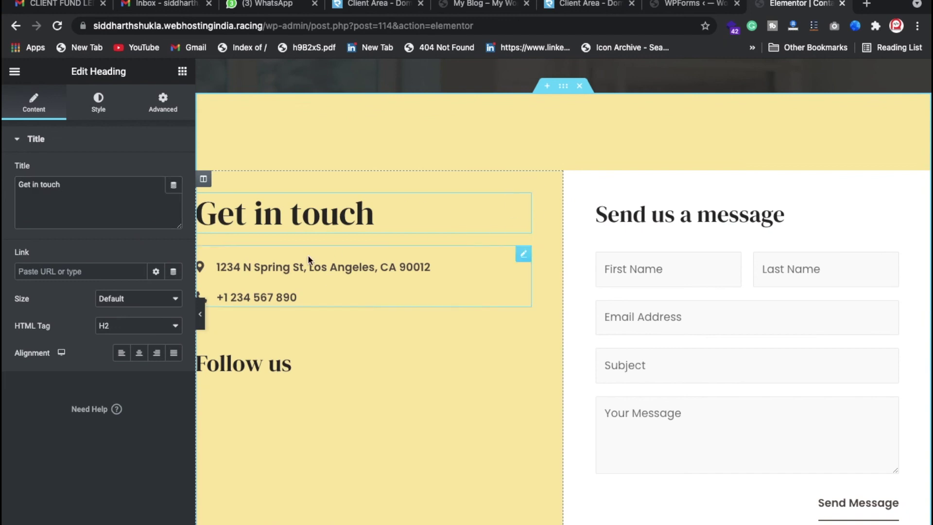
pyautogui.click(121, 198)
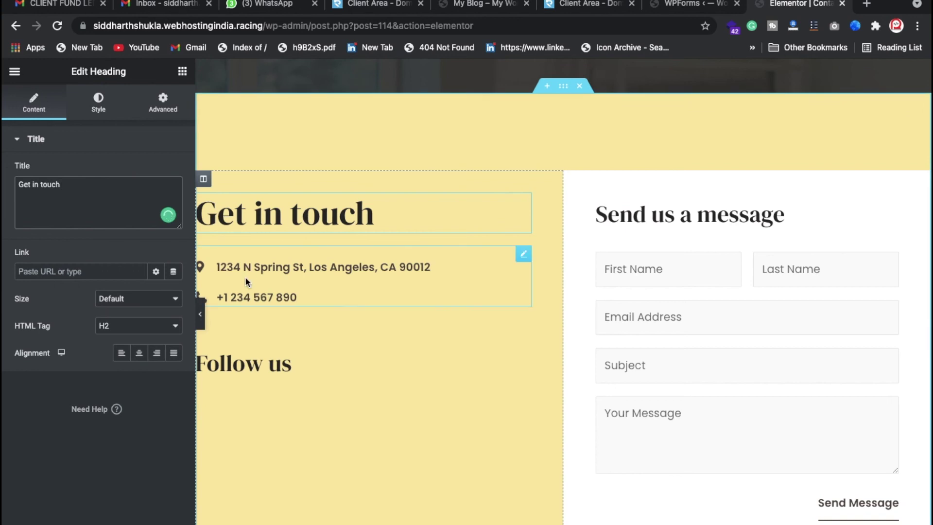
# Inspect the address and phone items of the Get in touch icon list without changing them
pyautogui.moveTo(381, 281)
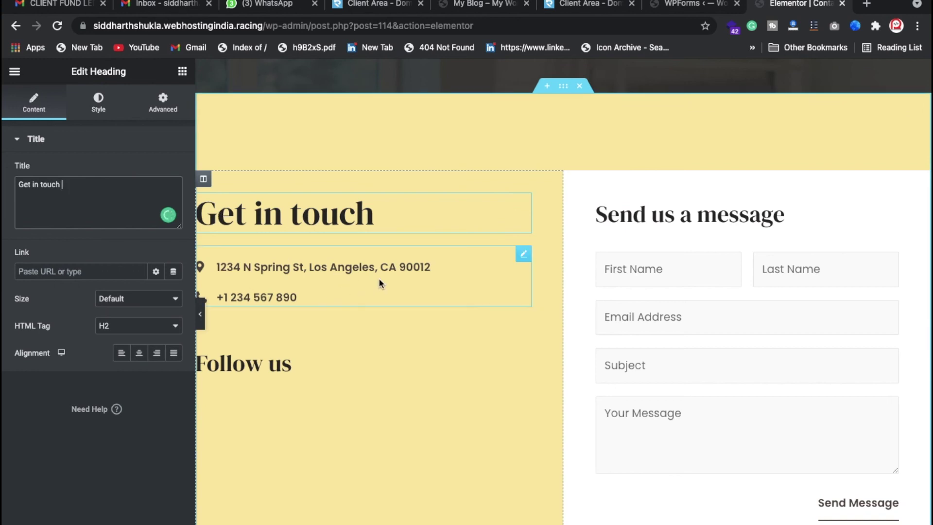
pyautogui.click(523, 254)
pyautogui.click(100, 223)
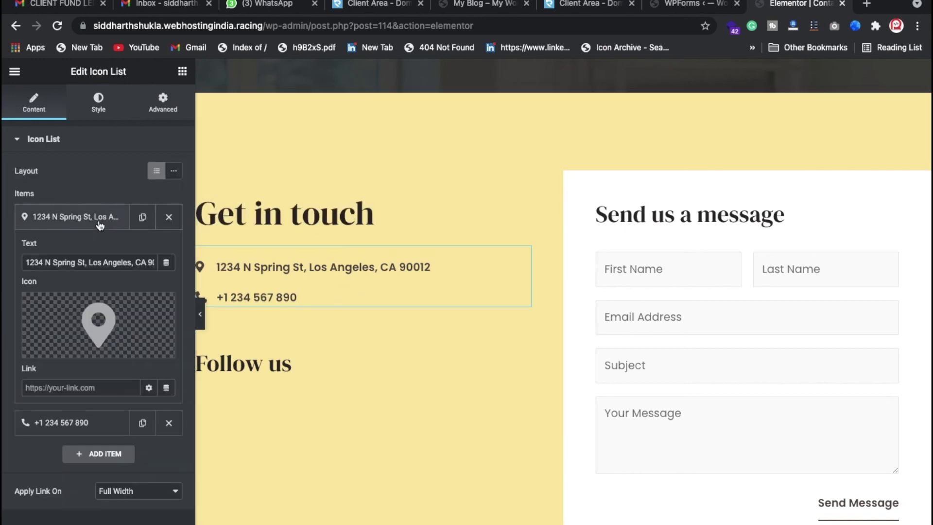
pyautogui.click(122, 263)
pyautogui.tripleClick(122, 262)
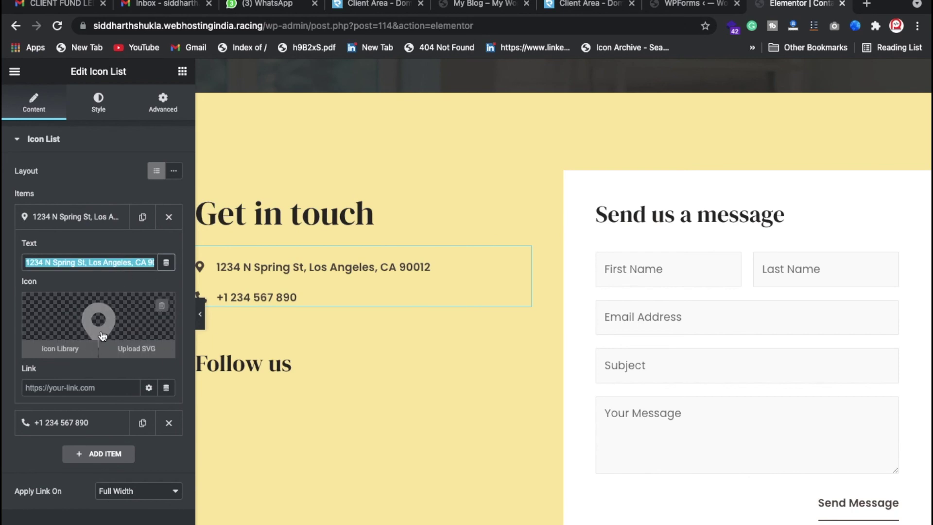
pyautogui.click(59, 348)
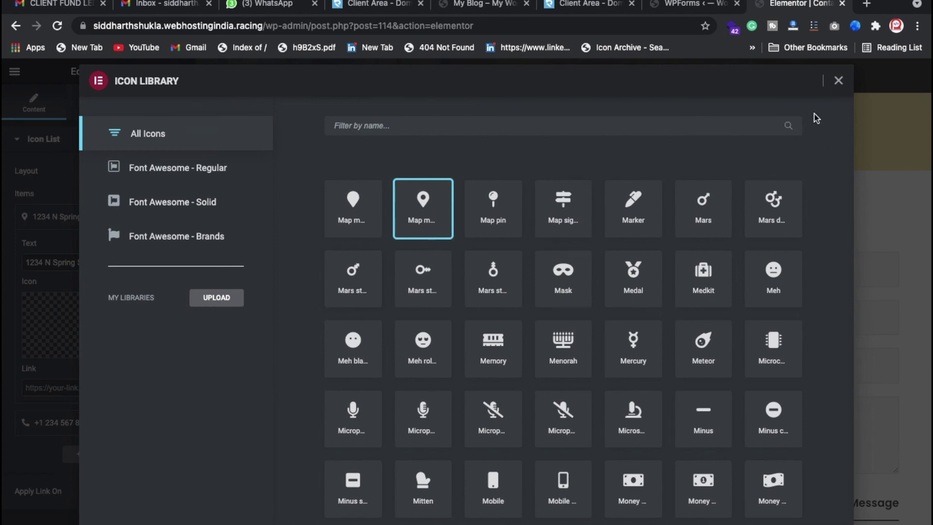
pyautogui.click(839, 81)
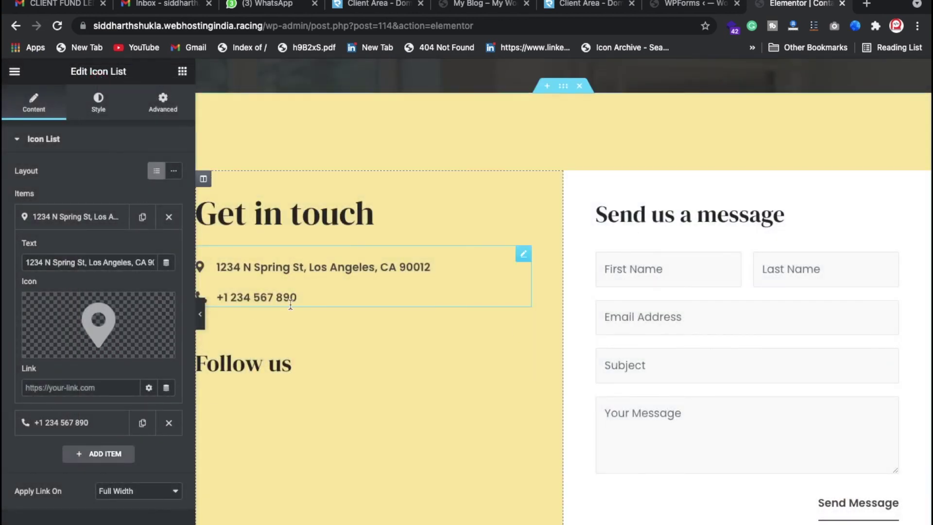
pyautogui.click(102, 419)
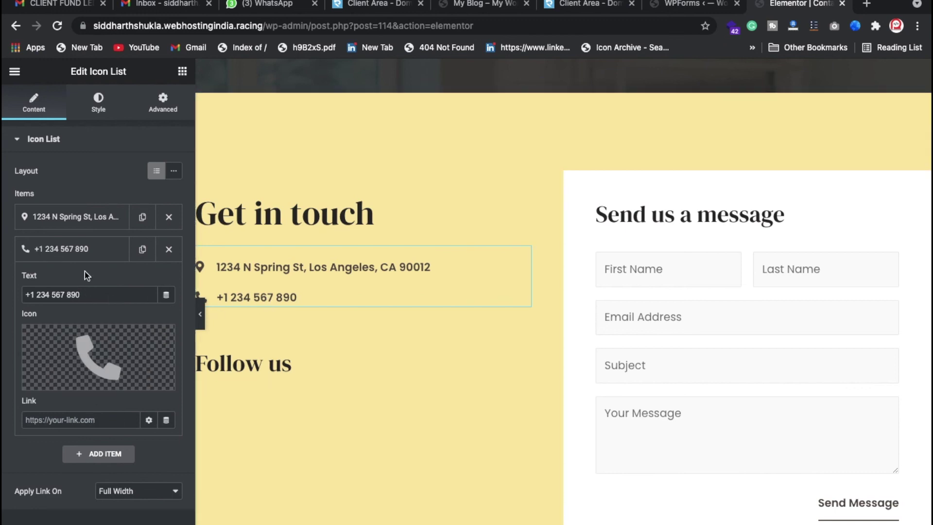
pyautogui.click(82, 250)
pyautogui.click(102, 248)
pyautogui.click(102, 248)
pyautogui.scroll(-4, 410, 408)
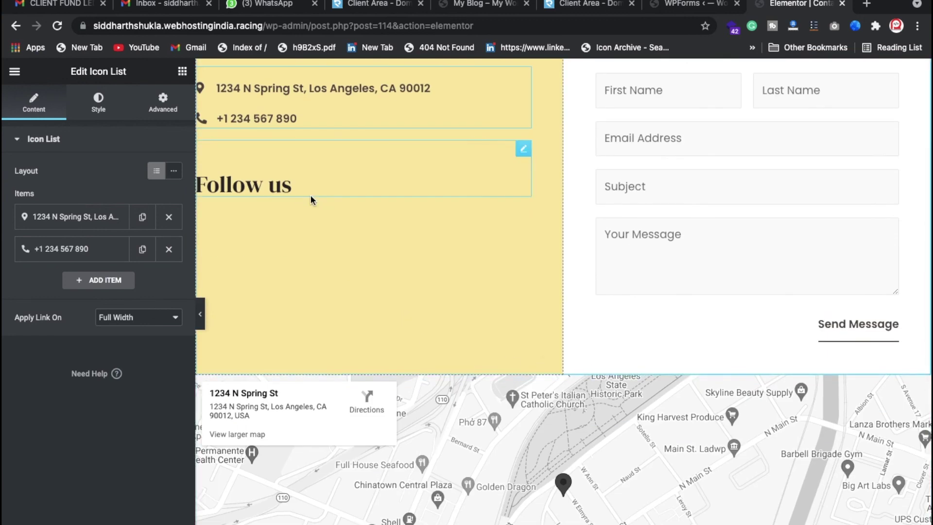
# Delete the Follow us heading from the Get in touch section
pyautogui.click(418, 186)
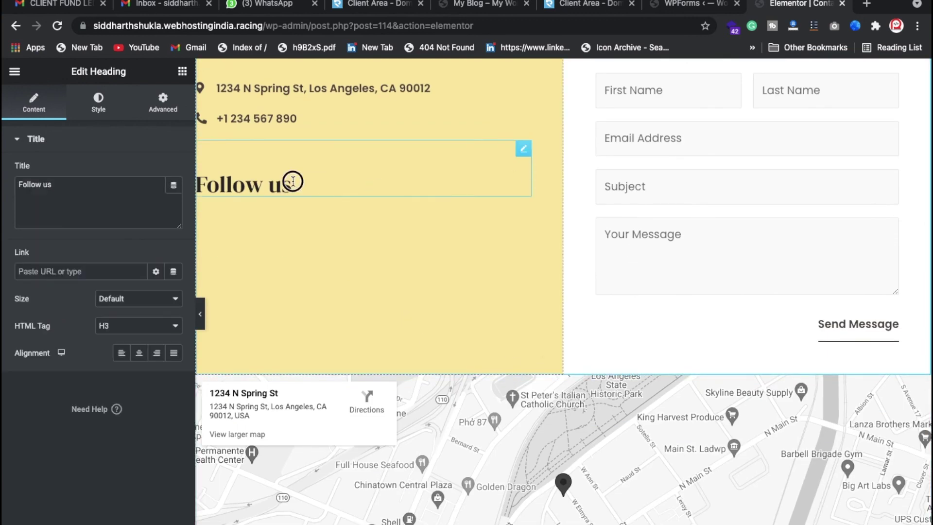
pyautogui.click(260, 187)
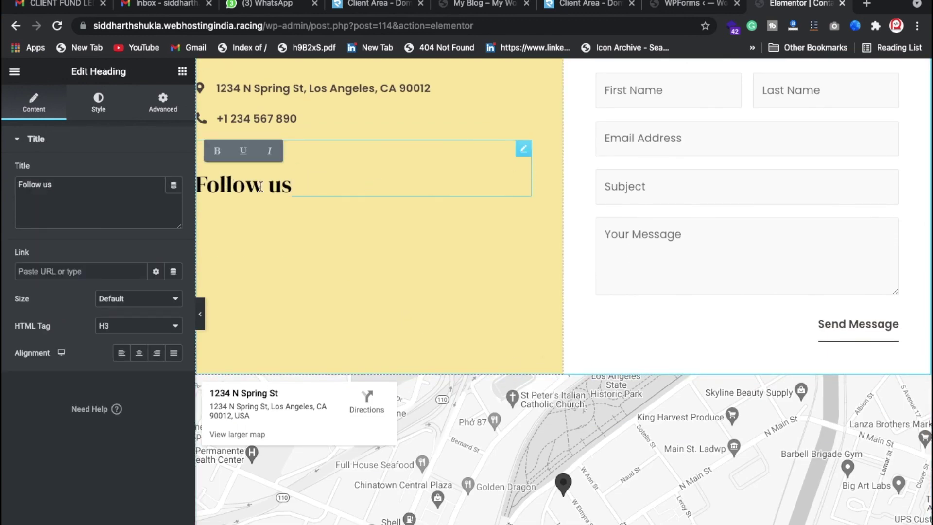
pyautogui.click(468, 160)
pyautogui.scroll(3, 474, 176)
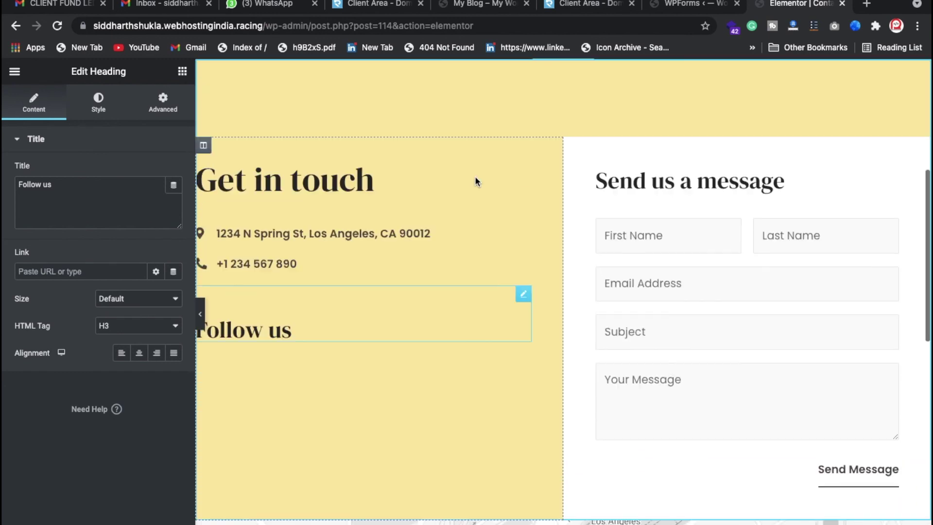
pyautogui.rightClick(478, 297)
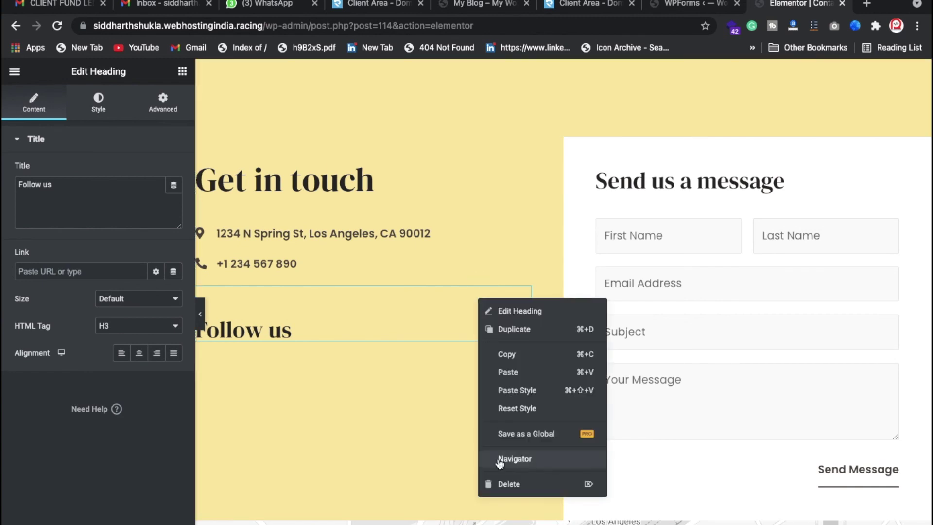
pyautogui.click(507, 484)
pyautogui.scroll(-6, 459, 346)
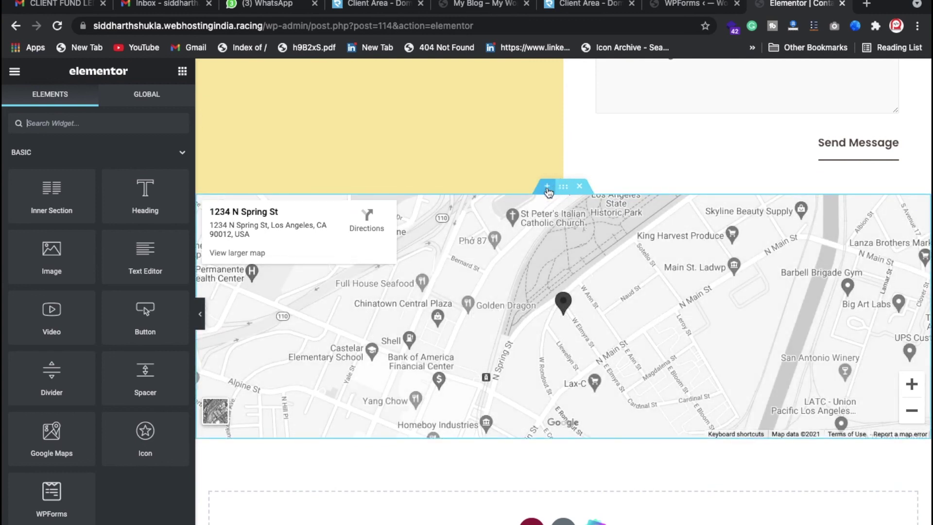
# Replace the Google Maps widget's location with the pasted Los Angeles address
pyautogui.click(606, 207)
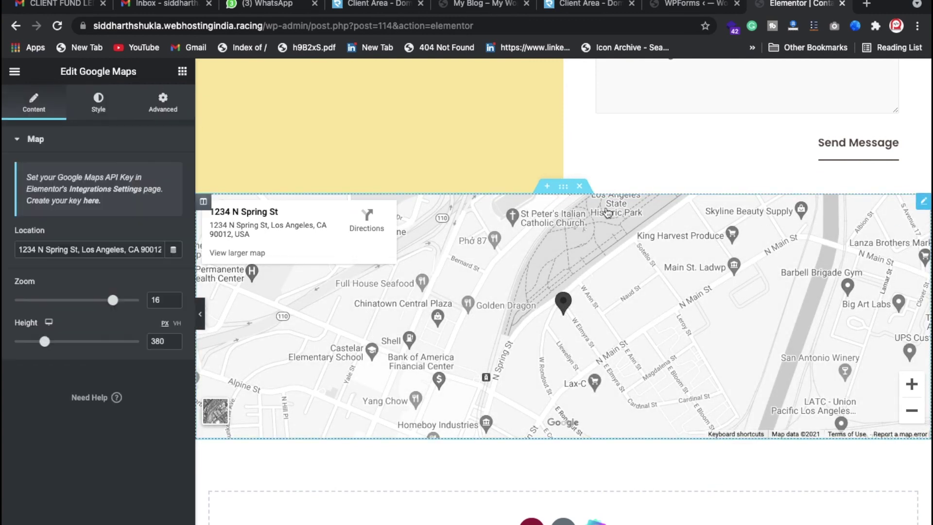
pyautogui.tripleClick(108, 250)
pyautogui.hotkey('ctrl', 'c')
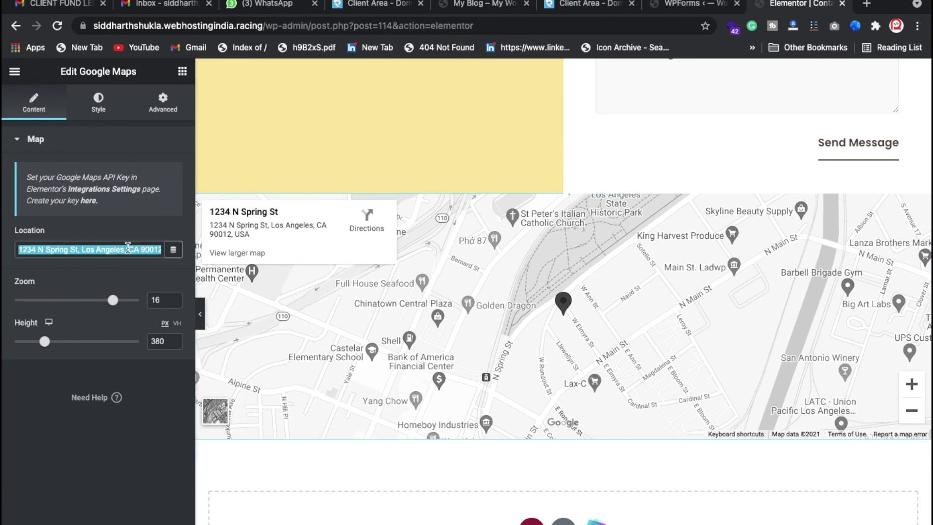
pyautogui.press('BackSpace')
pyautogui.hotkey('ctrl', 'v')
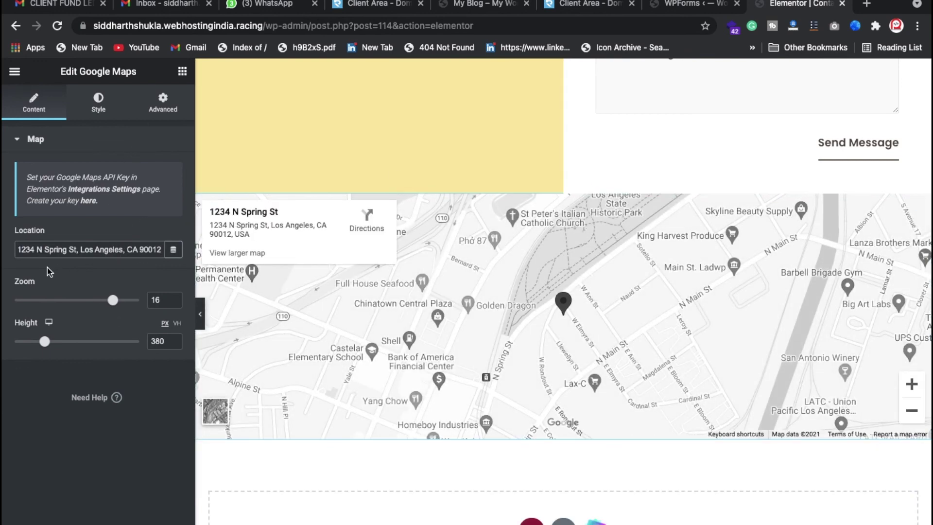
pyautogui.scroll(-7, 418, 513)
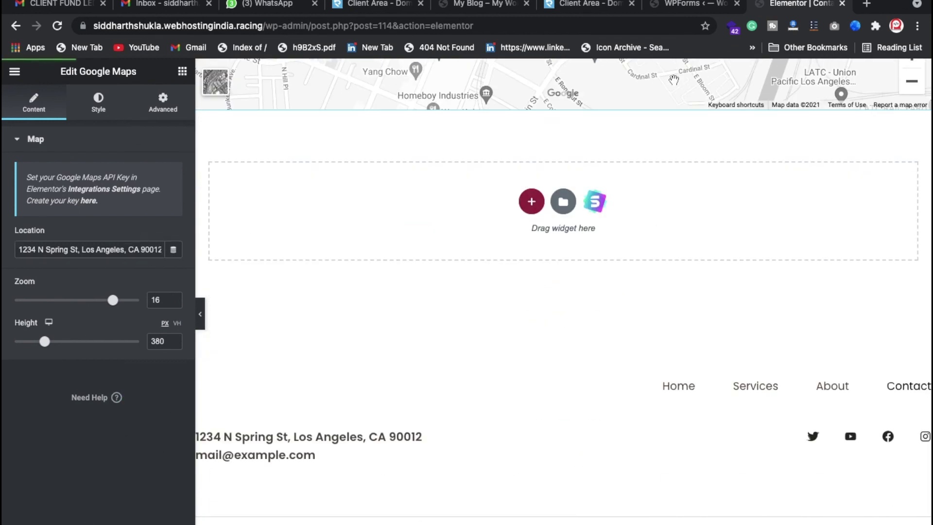
# Leave the editor for the live site's home page and head to Contact
pyautogui.moveTo(264, 26); pyautogui.dragTo(585, 108)
pyautogui.press('Delete')
pyautogui.press('Return')
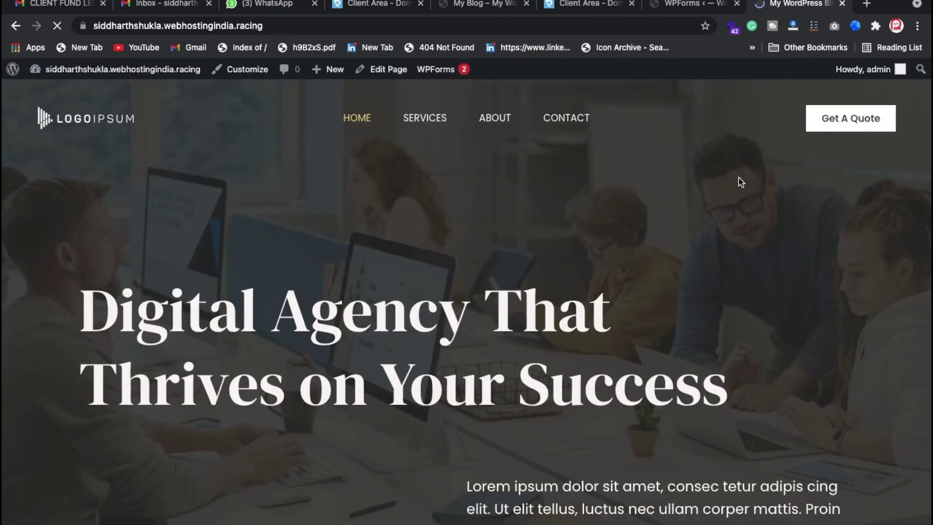
pyautogui.click(565, 117)
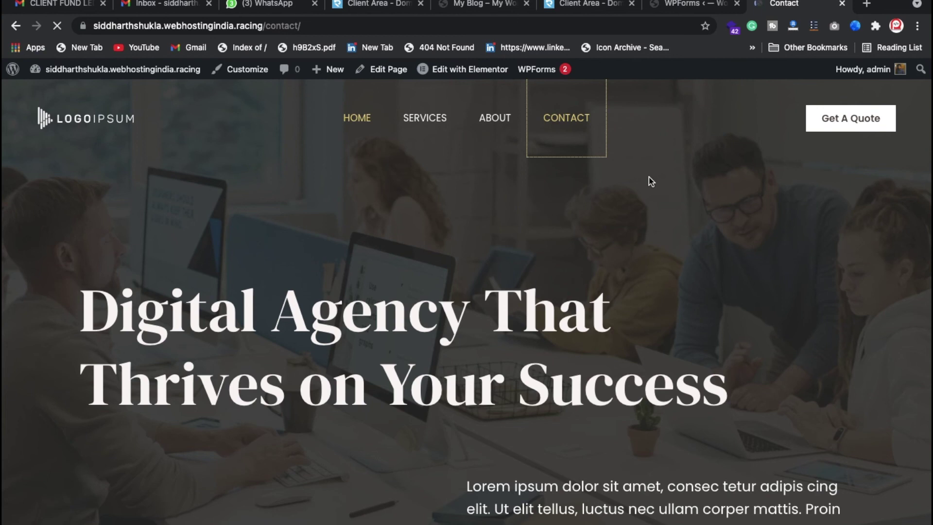
# Submit the empty contact form and confirm each field shows 'This field is required.'
pyautogui.scroll(-8, 602, 337)
pyautogui.click(565, 178)
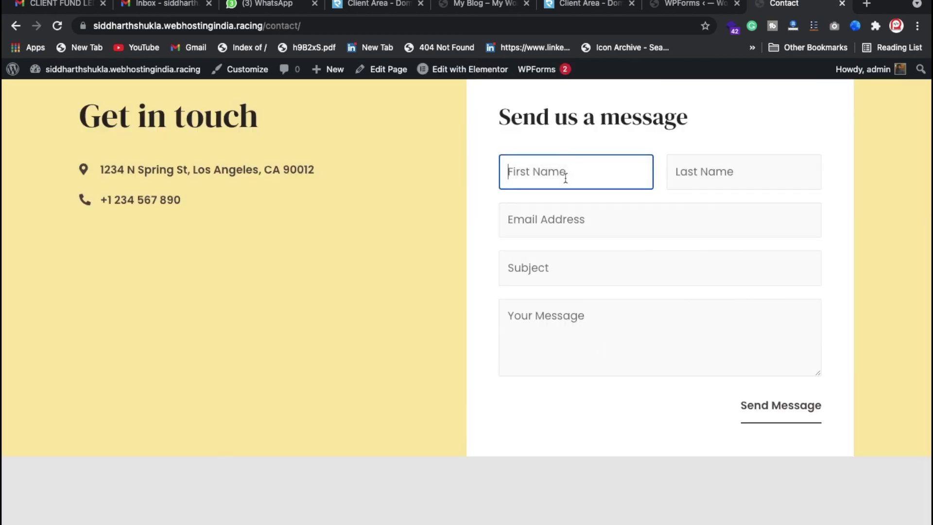
pyautogui.click(758, 404)
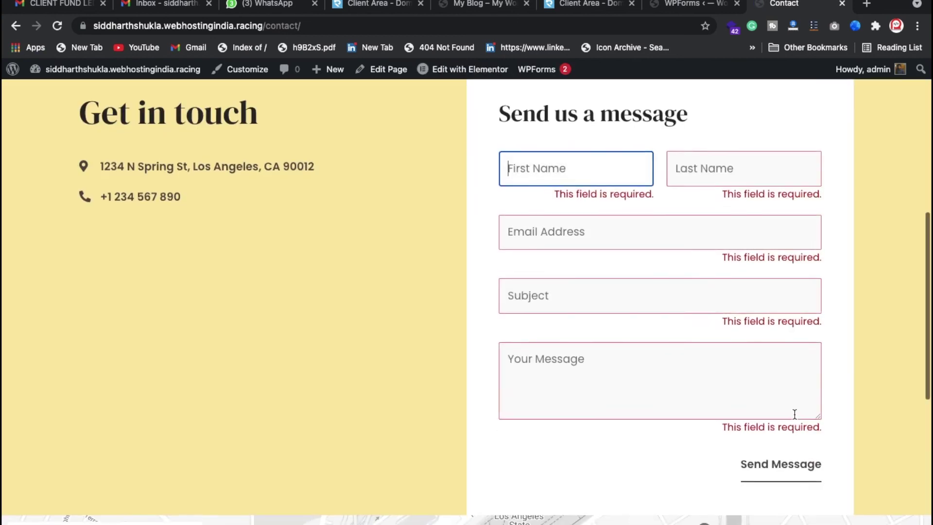
pyautogui.scroll(-1, 757, 196)
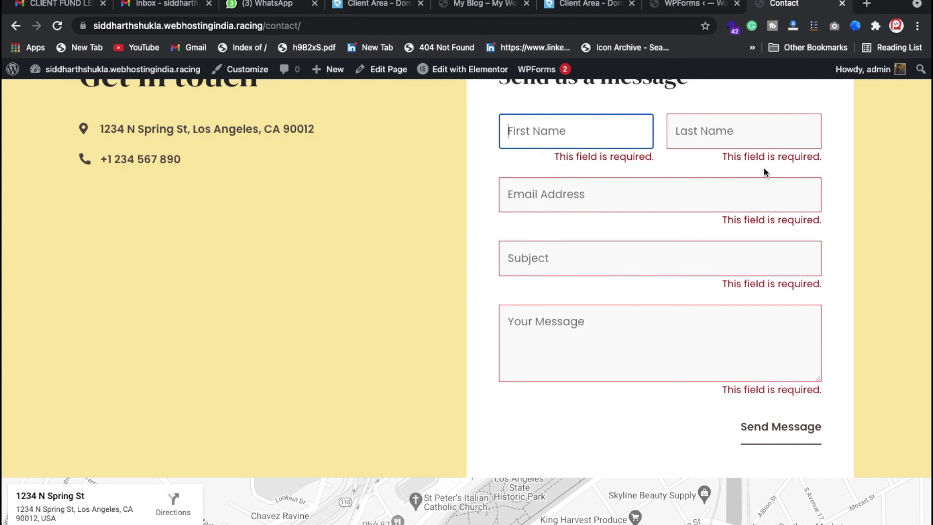
pyautogui.tripleClick(584, 159)
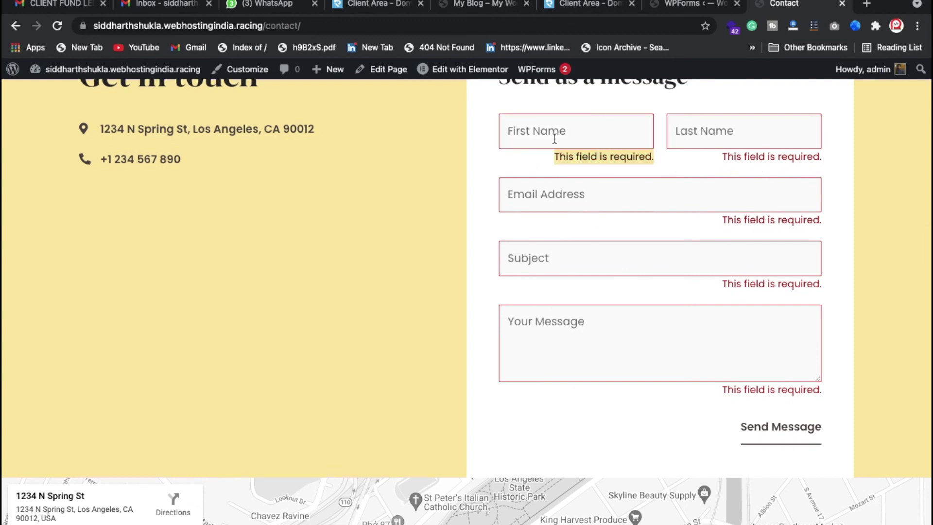
pyautogui.click(692, 5)
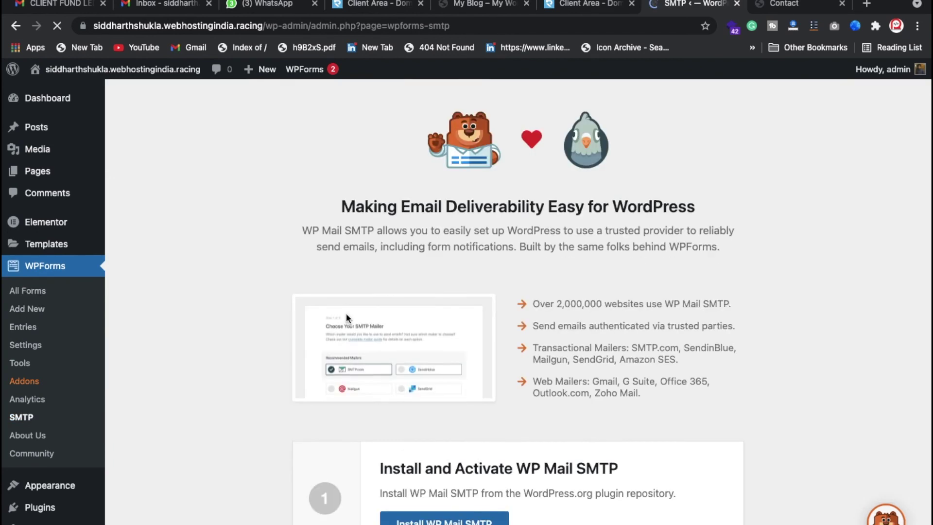
# Begin installing the WP Mail SMTP plugin from the WPForms SMTP page
pyautogui.scroll(-4, 401, 354)
pyautogui.click(437, 339)
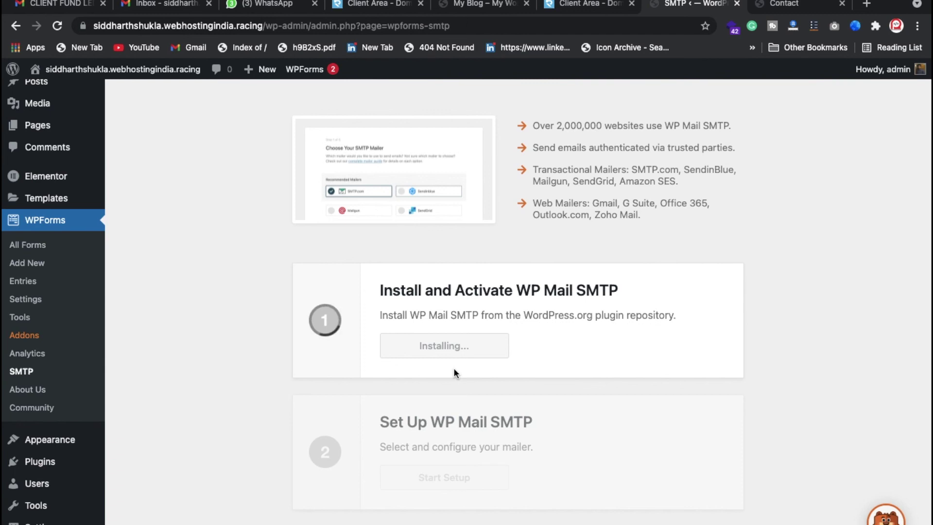
pyautogui.click(802, 3)
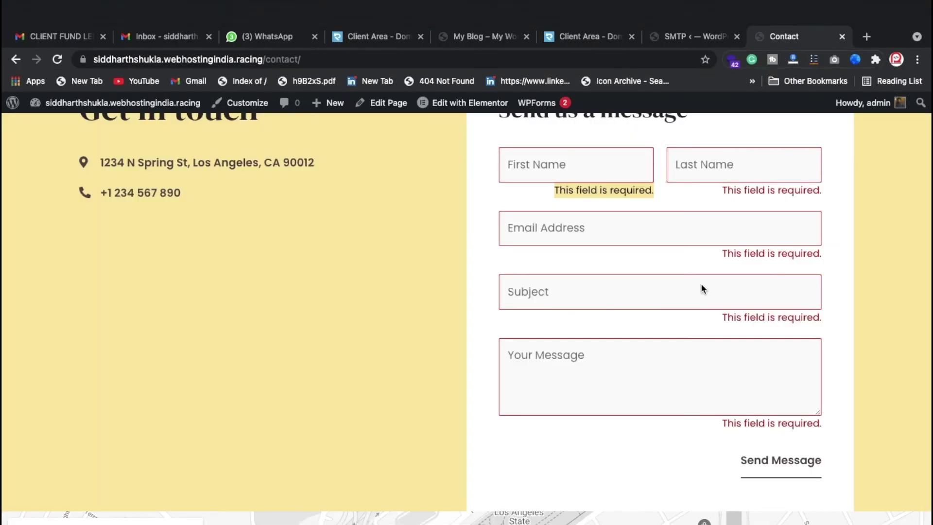
pyautogui.scroll(10, 701, 283)
pyautogui.scroll(-15, 701, 283)
pyautogui.scroll(2, 701, 283)
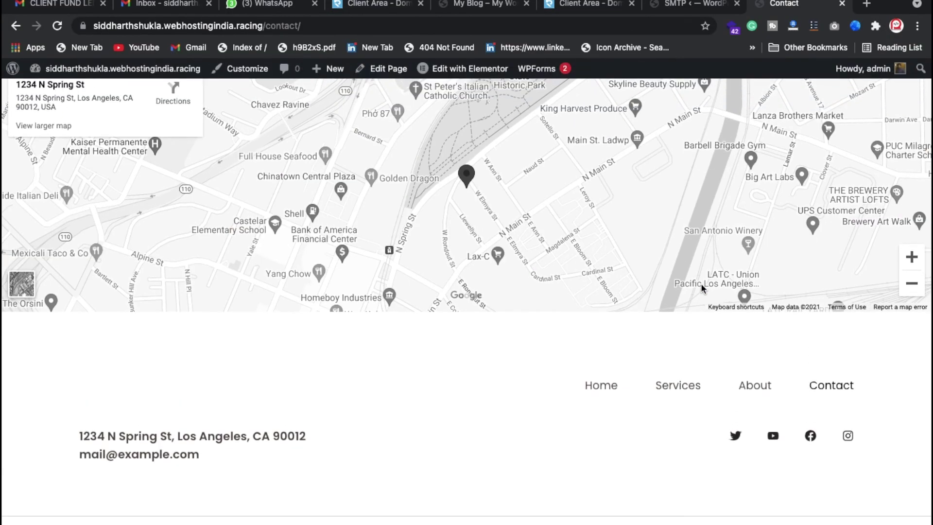
pyautogui.scroll(15, 701, 283)
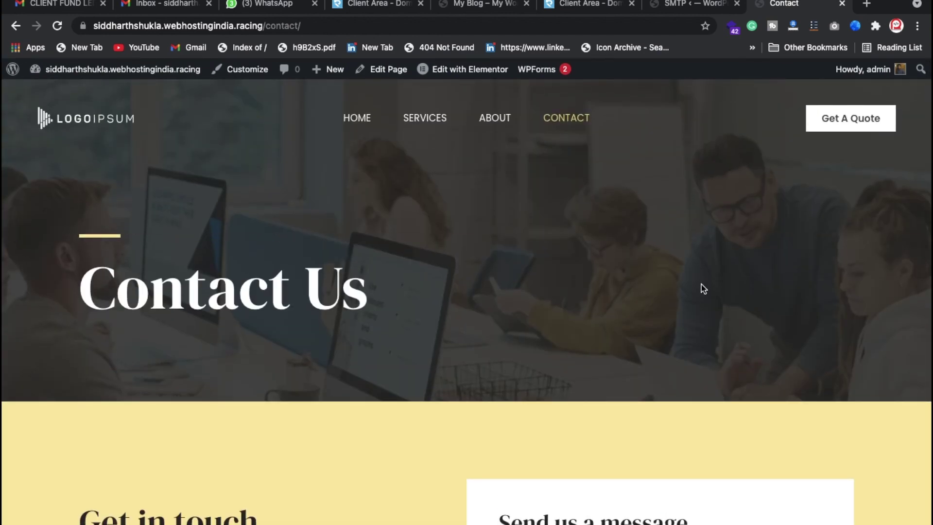
pyautogui.moveTo(669, 1)
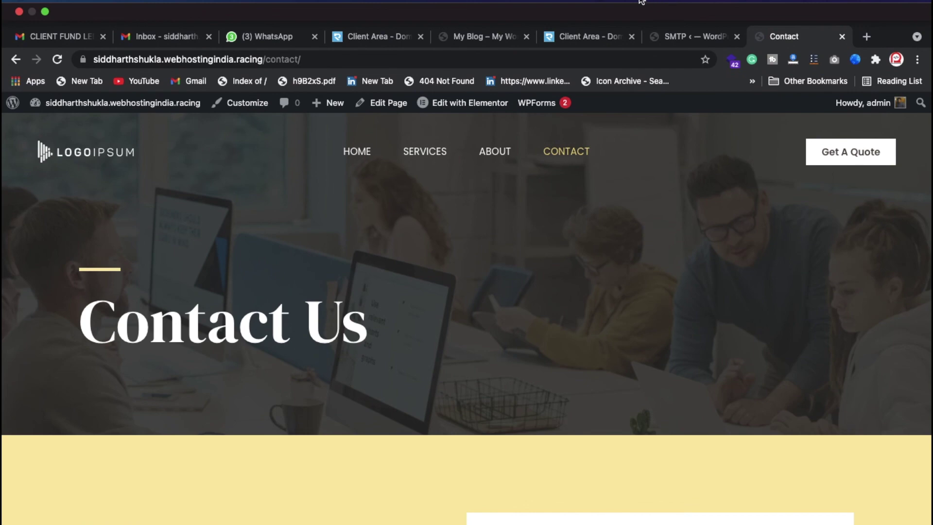